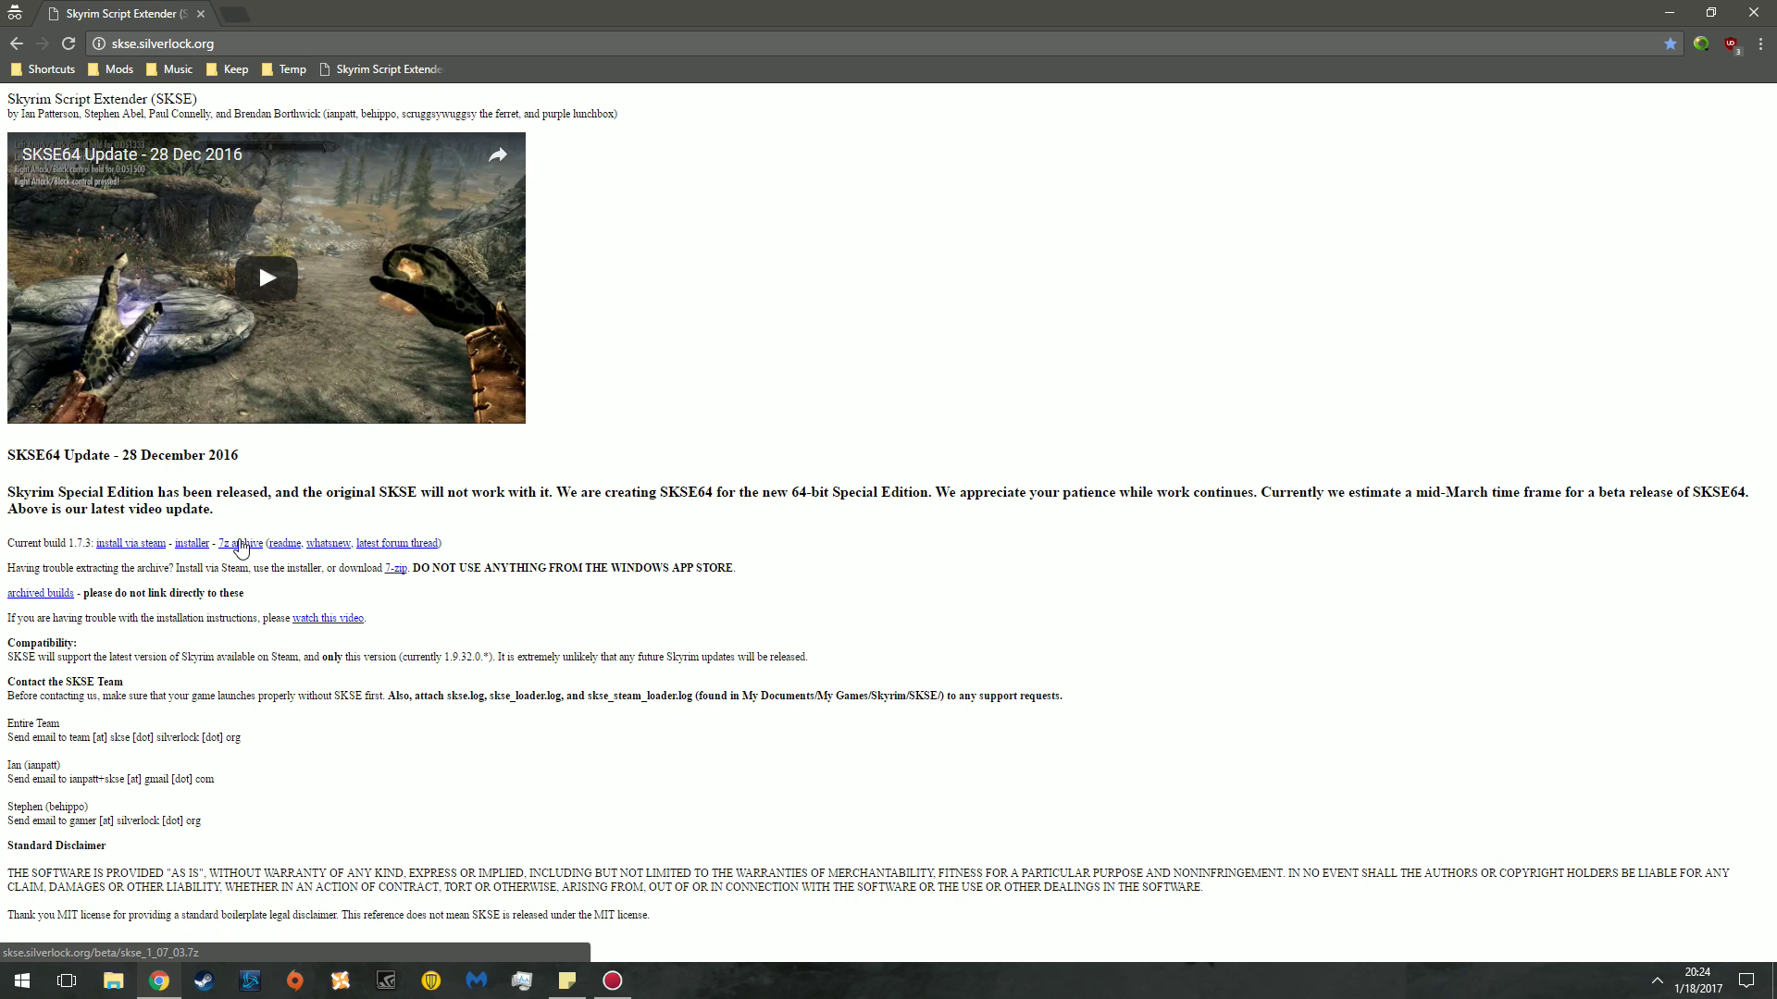
# Step: Download the SKSE 1.7.3 7z archive from skse.silverlock.org
pyautogui.click(241, 548)
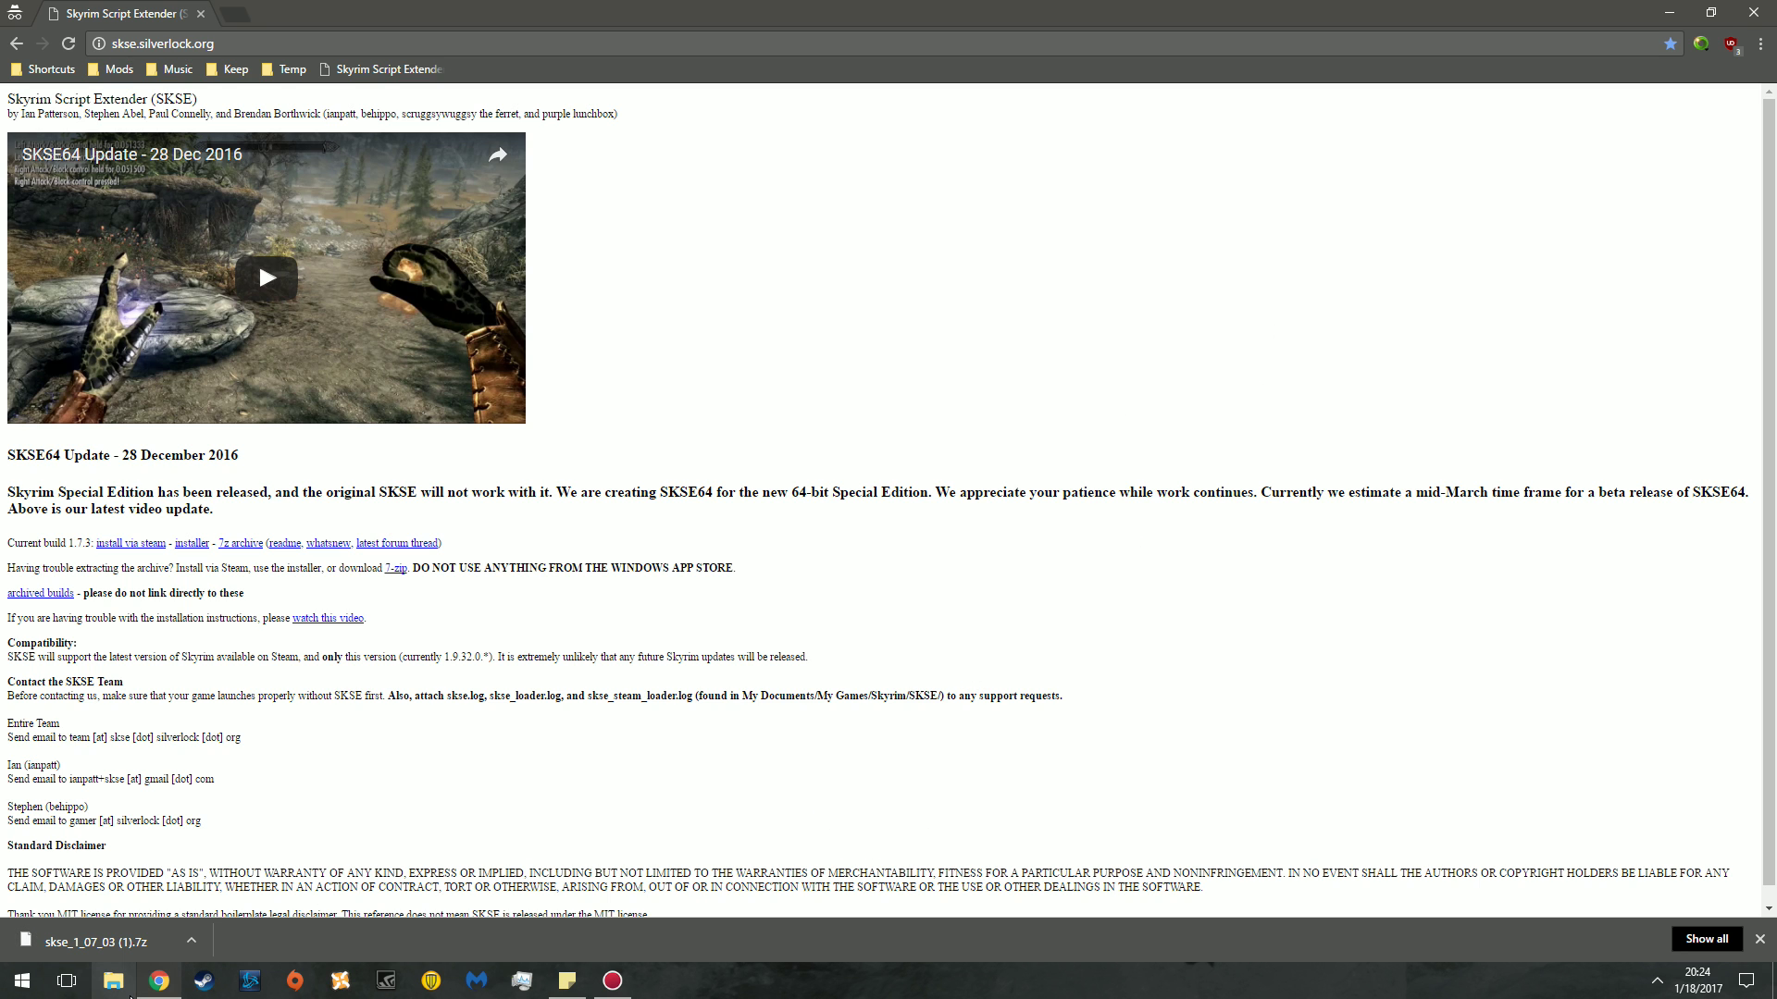
# Step: In Downloads, delete the duplicate skse_1_07_03 (1).7z and the old skse_1_07_03 folder
pyautogui.click(113, 981)
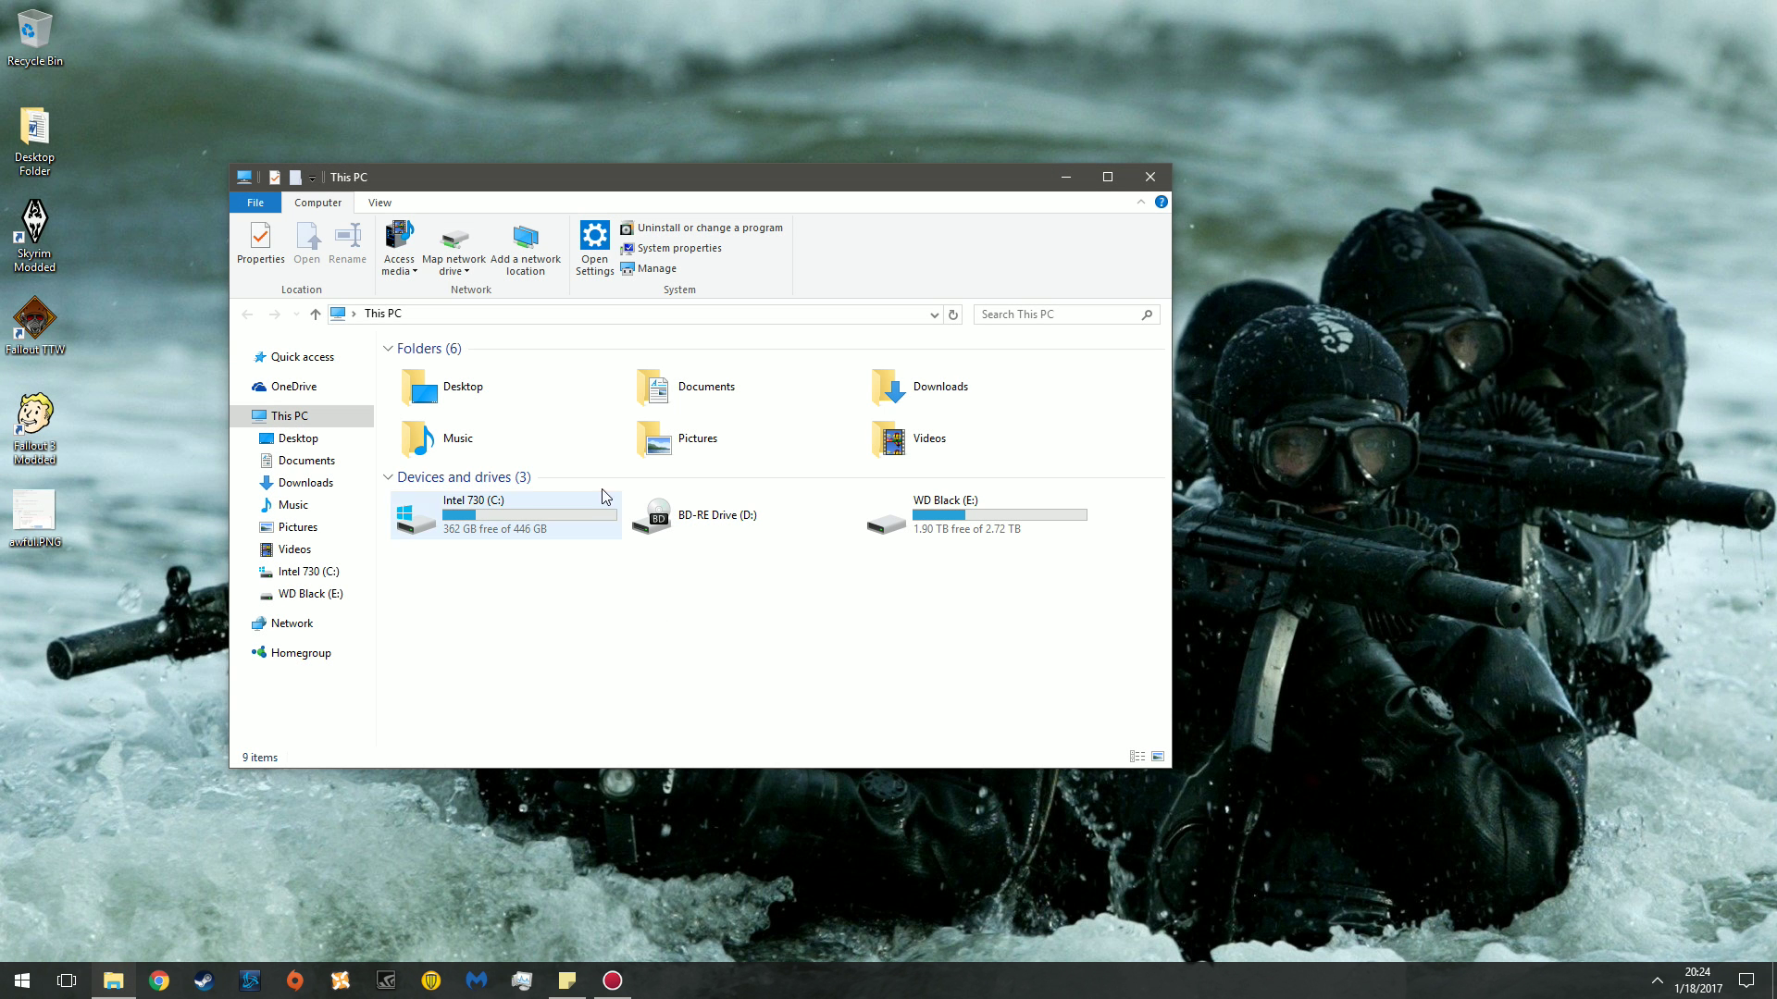
pyautogui.doubleClick(937, 395)
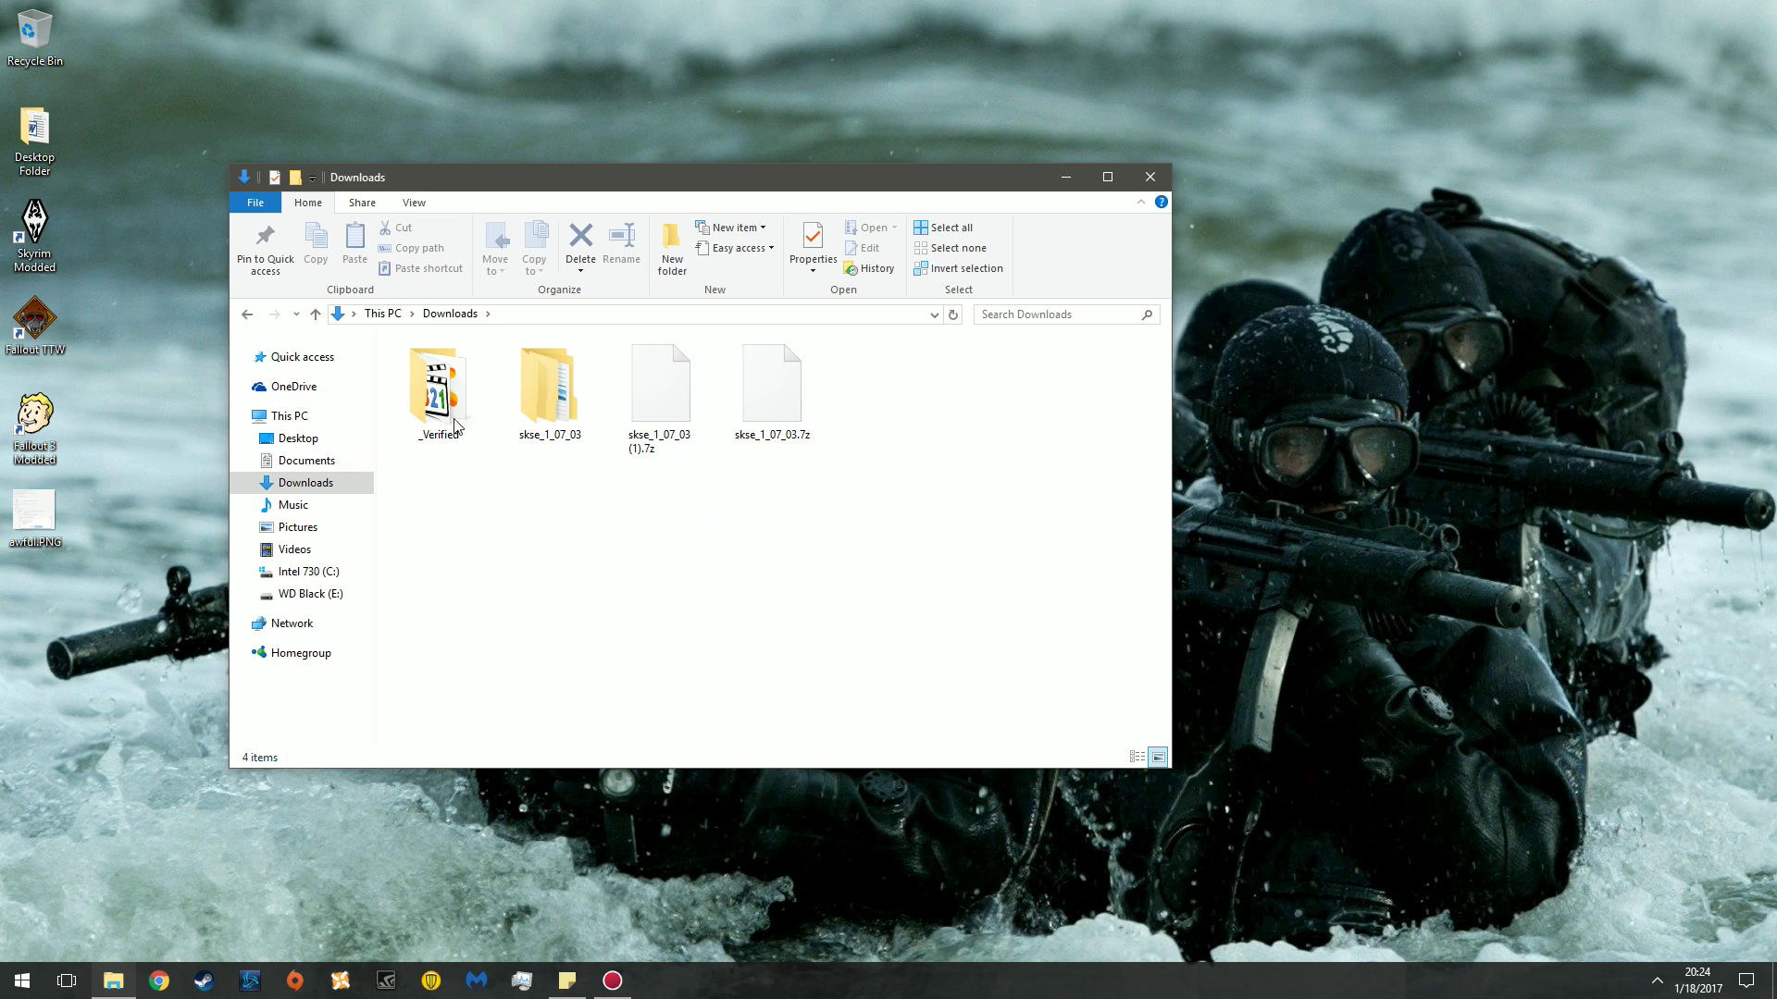
pyautogui.click(676, 408)
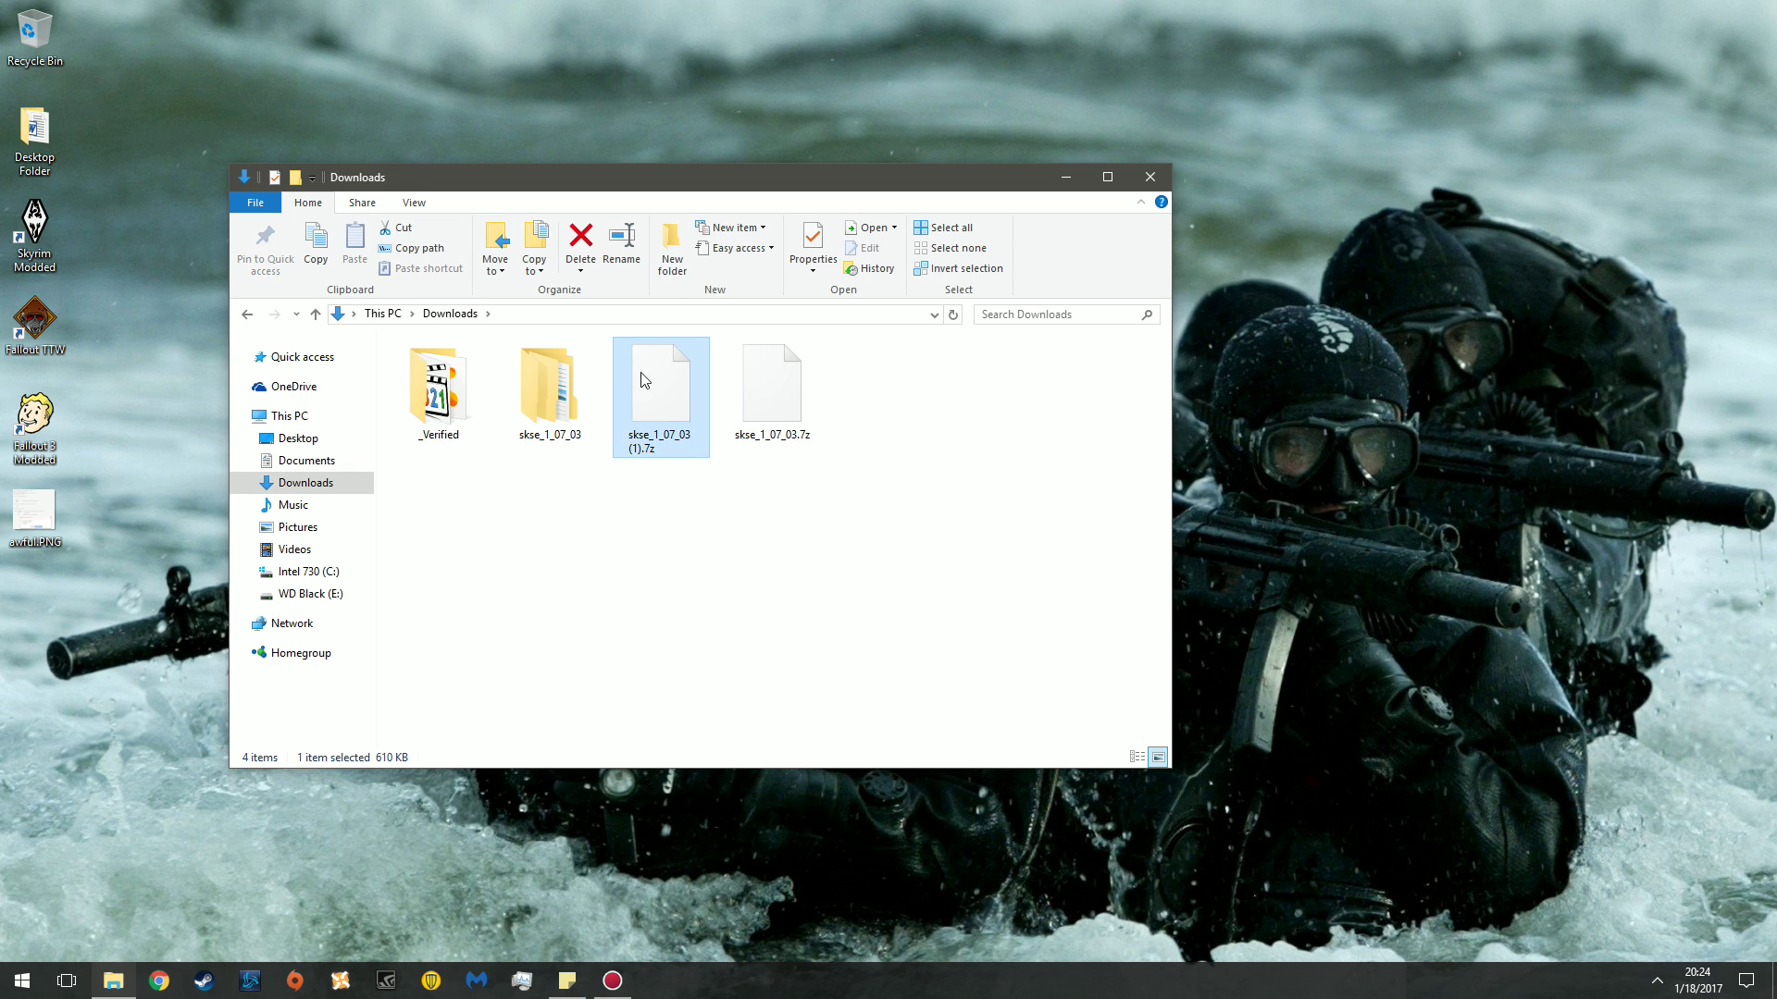
pyautogui.click(577, 242)
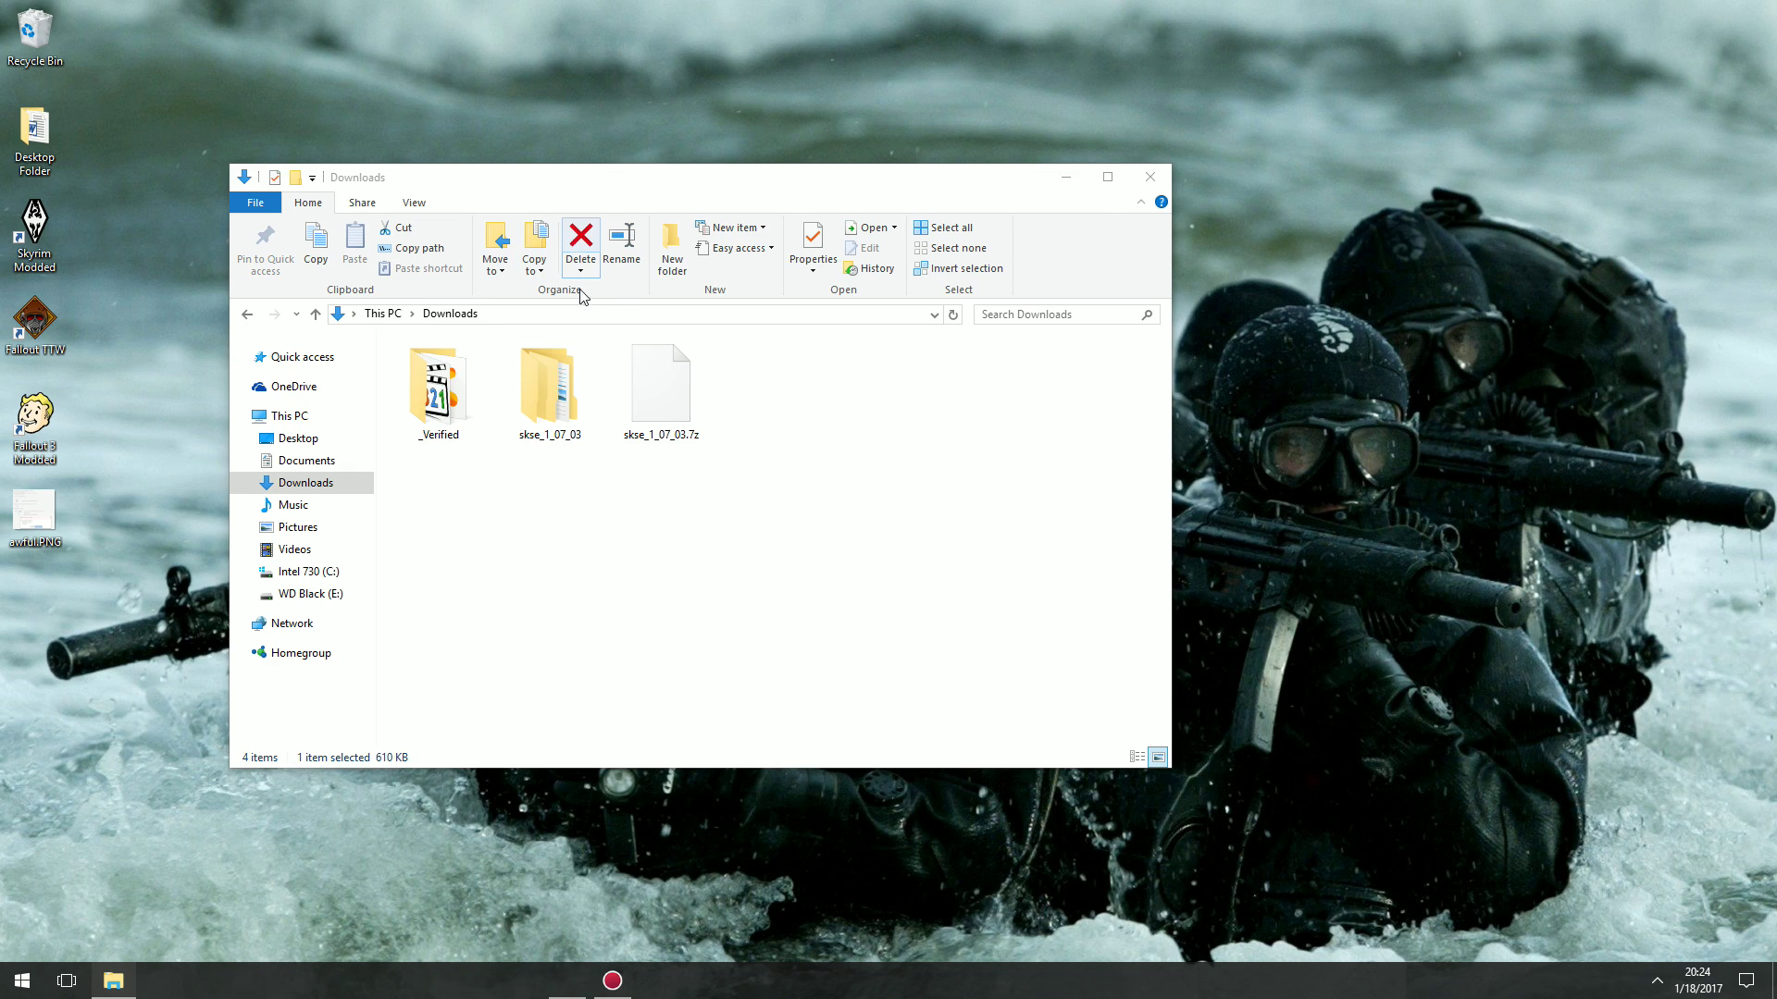
pyautogui.click(576, 242)
# Step: Scan skse_1_07_03.7z with Malwarebytes
pyautogui.rightClick(568, 369)
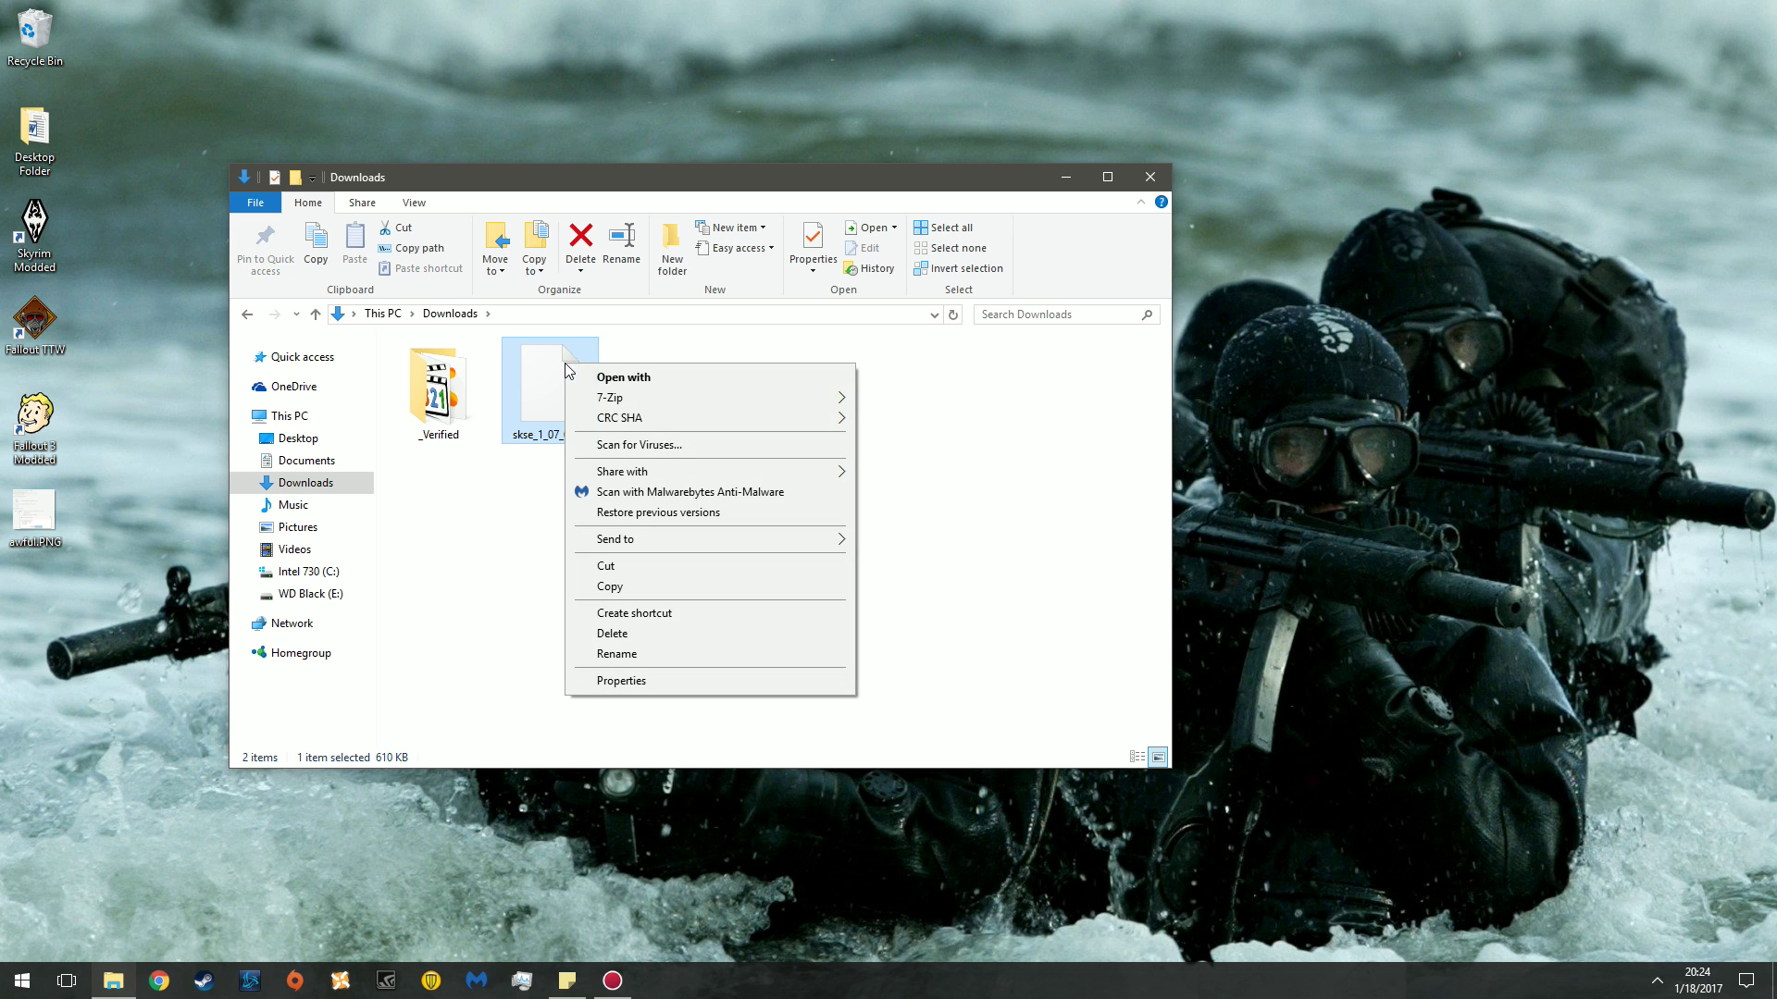
pyautogui.click(677, 492)
pyautogui.click(770, 620)
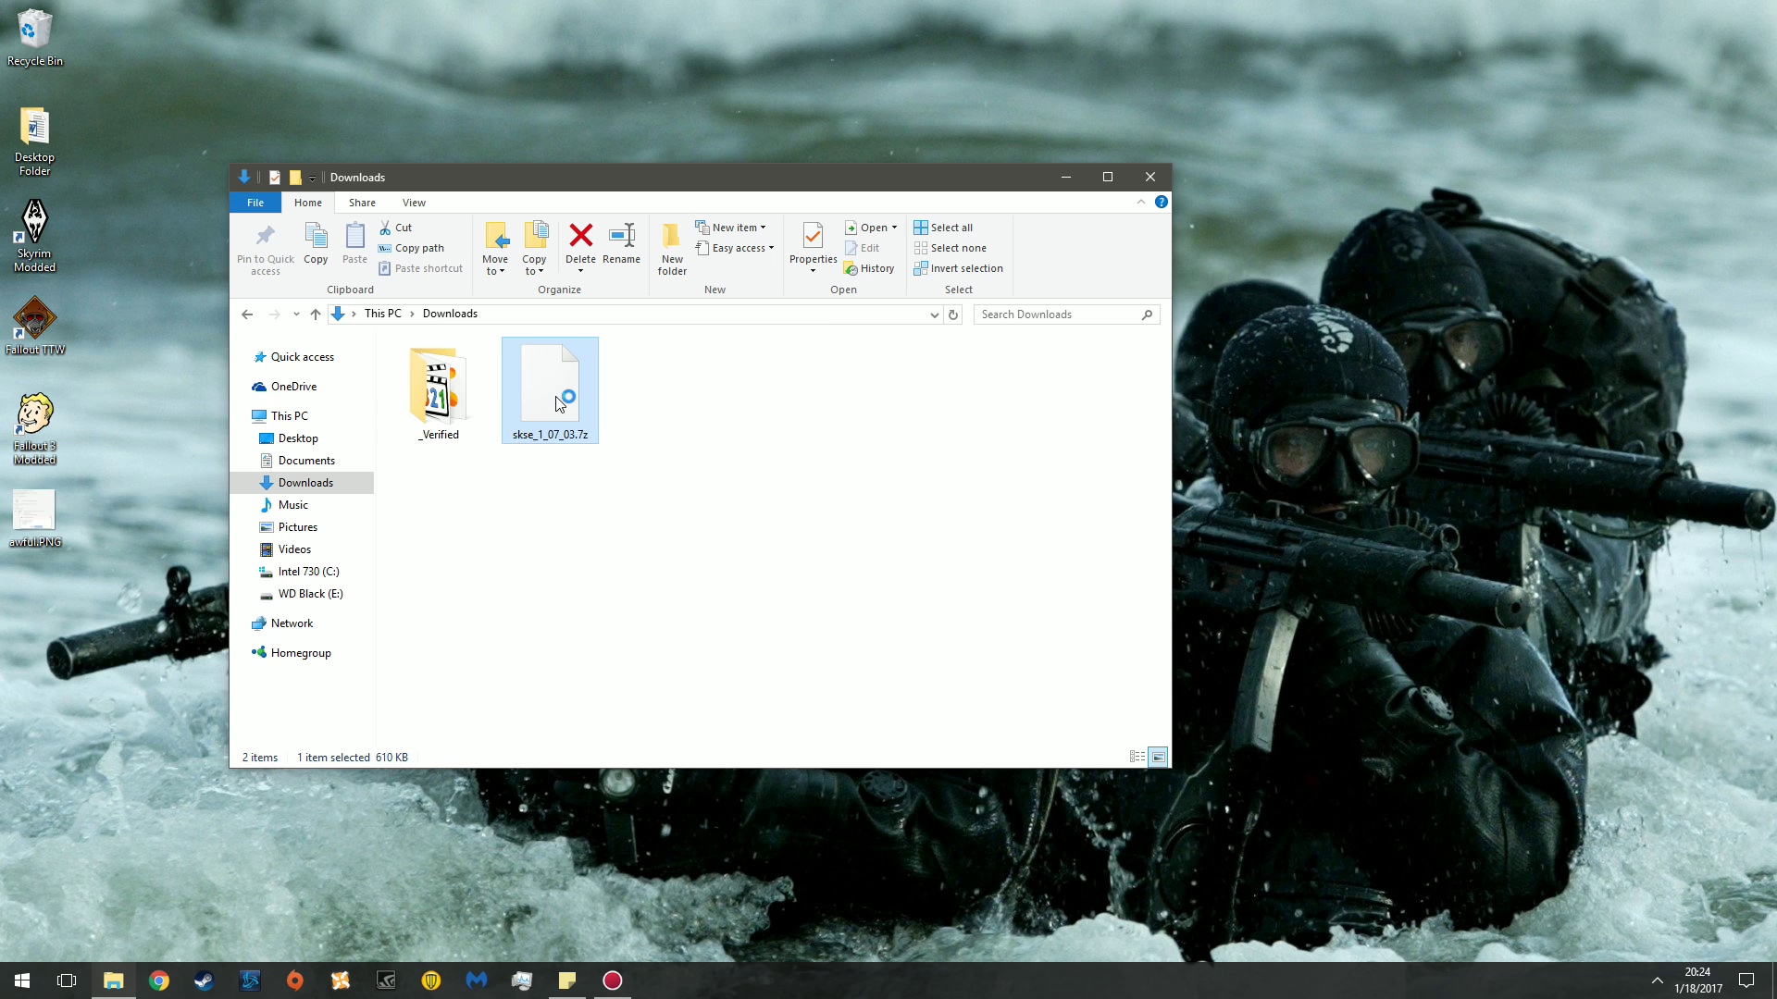
pyautogui.rightClick(558, 391)
# Step: Finish the Malwarebytes threat scan of the SKSE archive, which reports 1 item and 0 threats
pyautogui.click(669, 481)
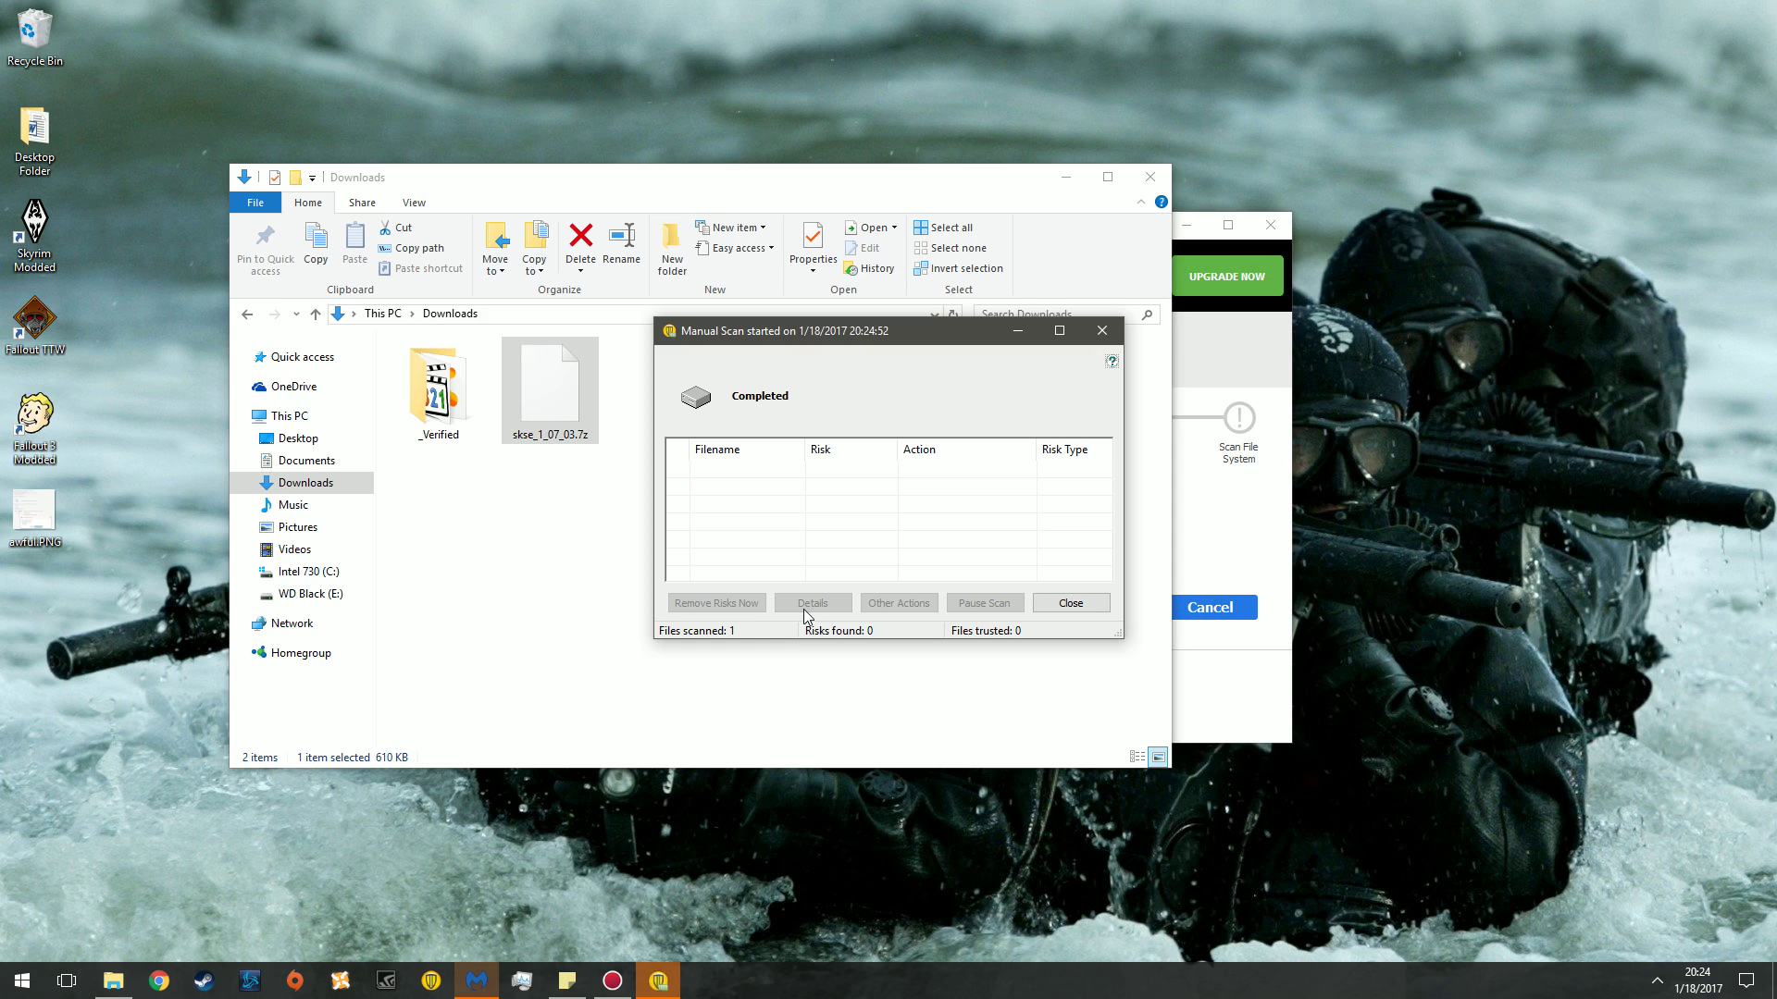
pyautogui.click(1070, 602)
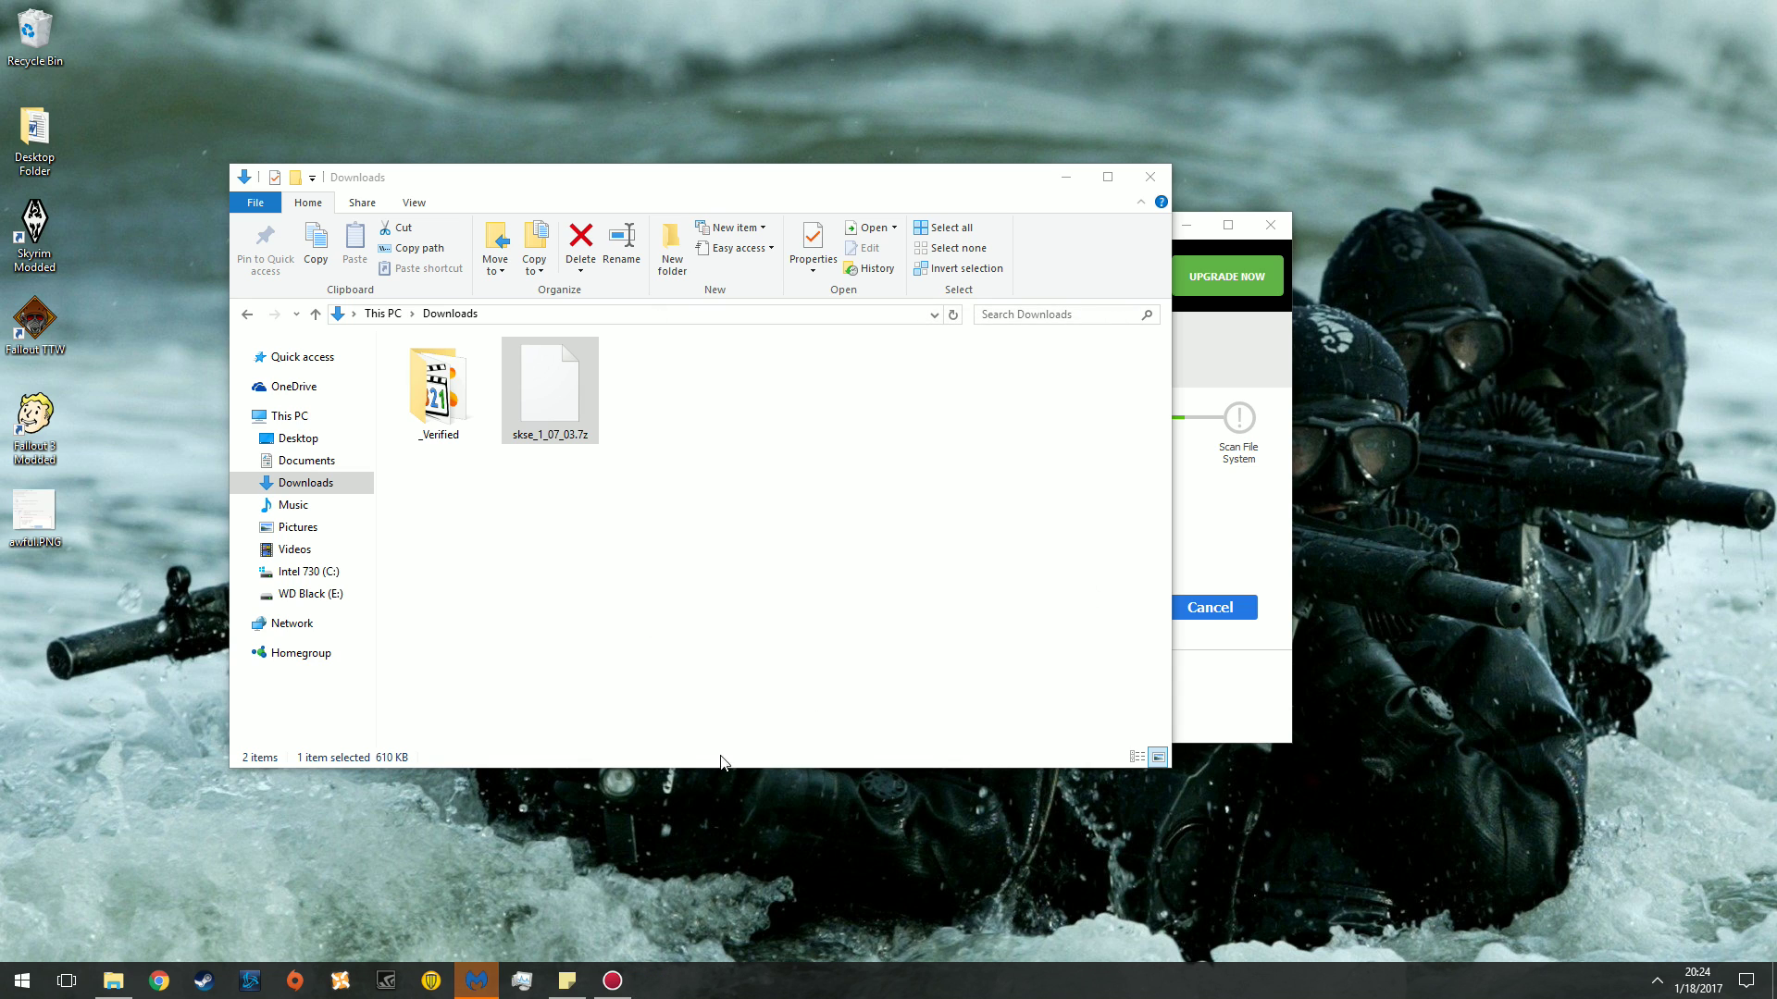
pyautogui.moveTo(467, 985)
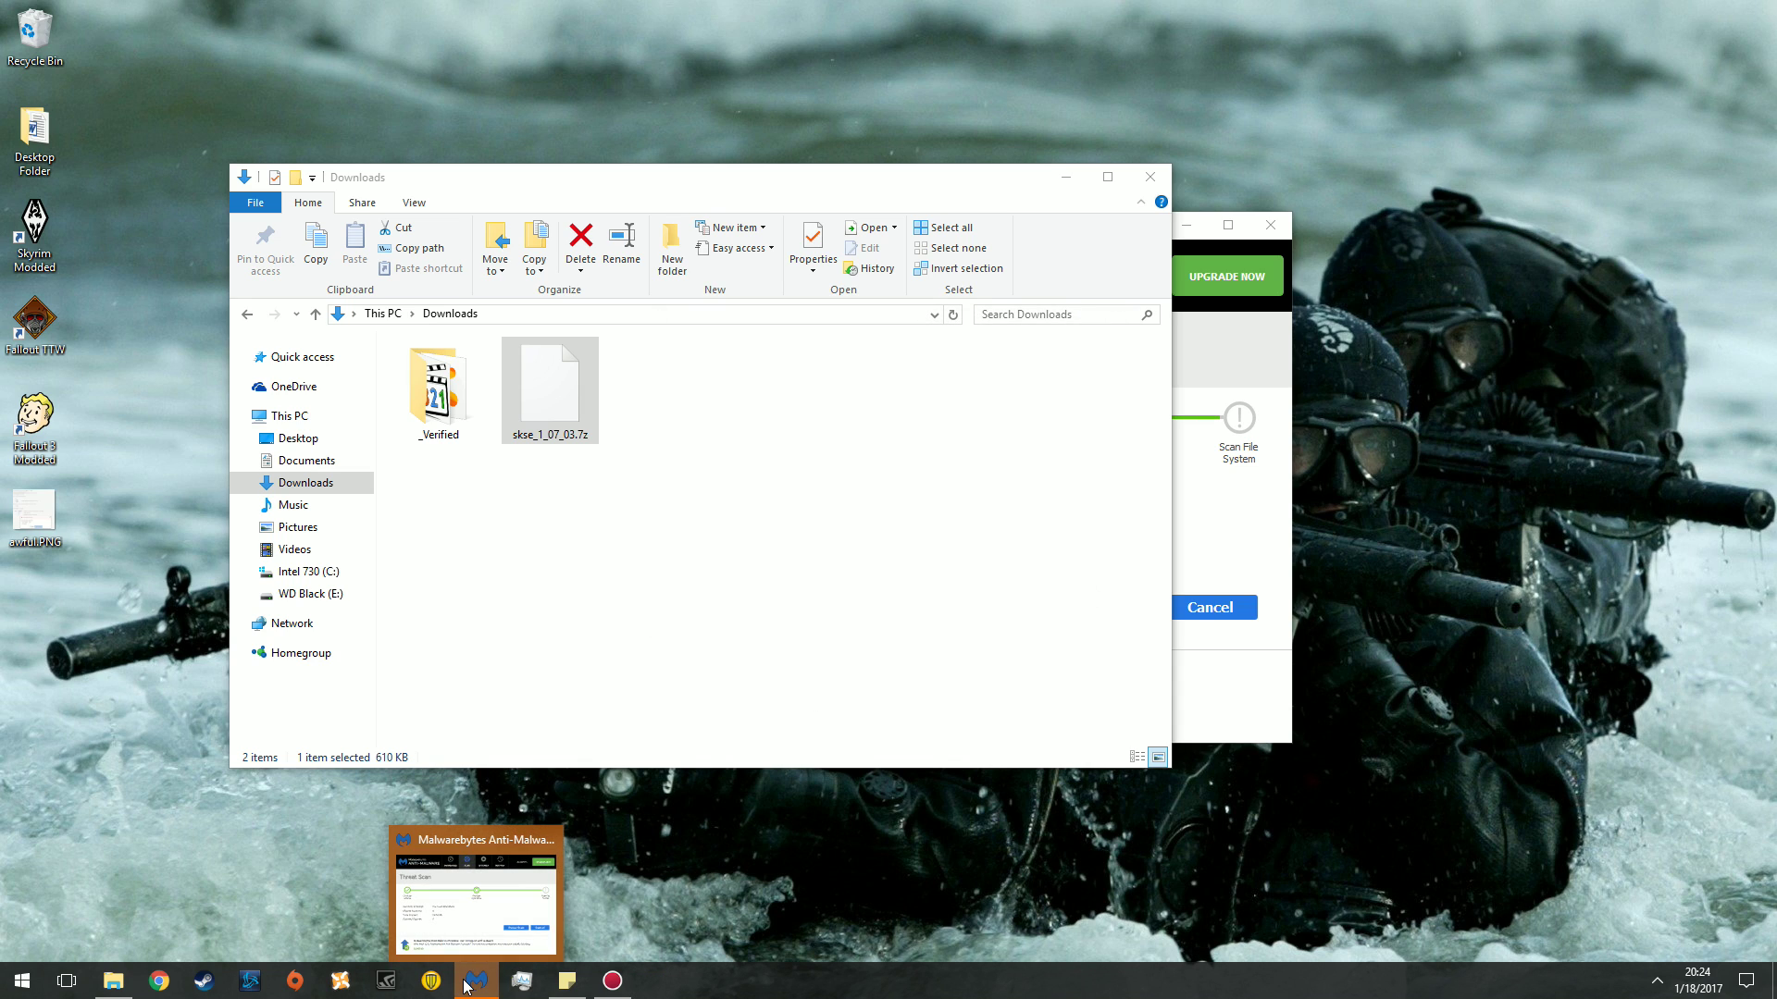
pyautogui.click(467, 984)
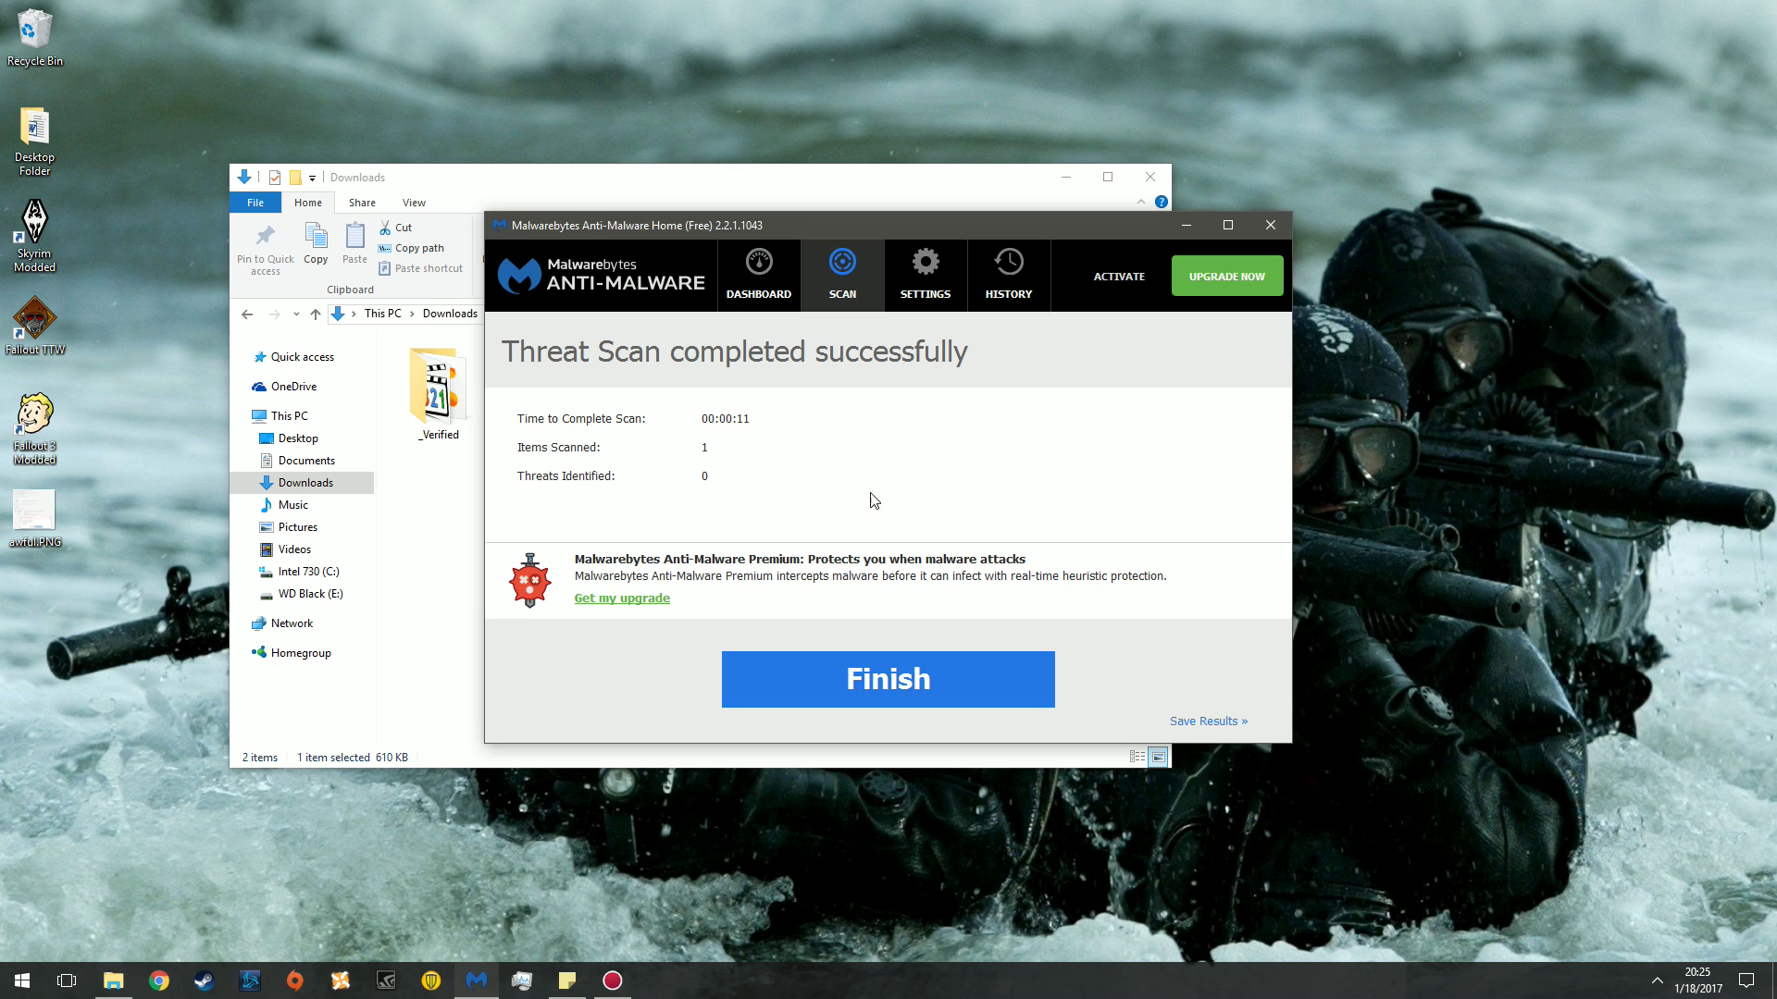
pyautogui.click(968, 678)
# Step: Close Malwarebytes and extract skse_1_07_03.7z with 7-Zip Extract Here into Downloads
pyautogui.click(1270, 225)
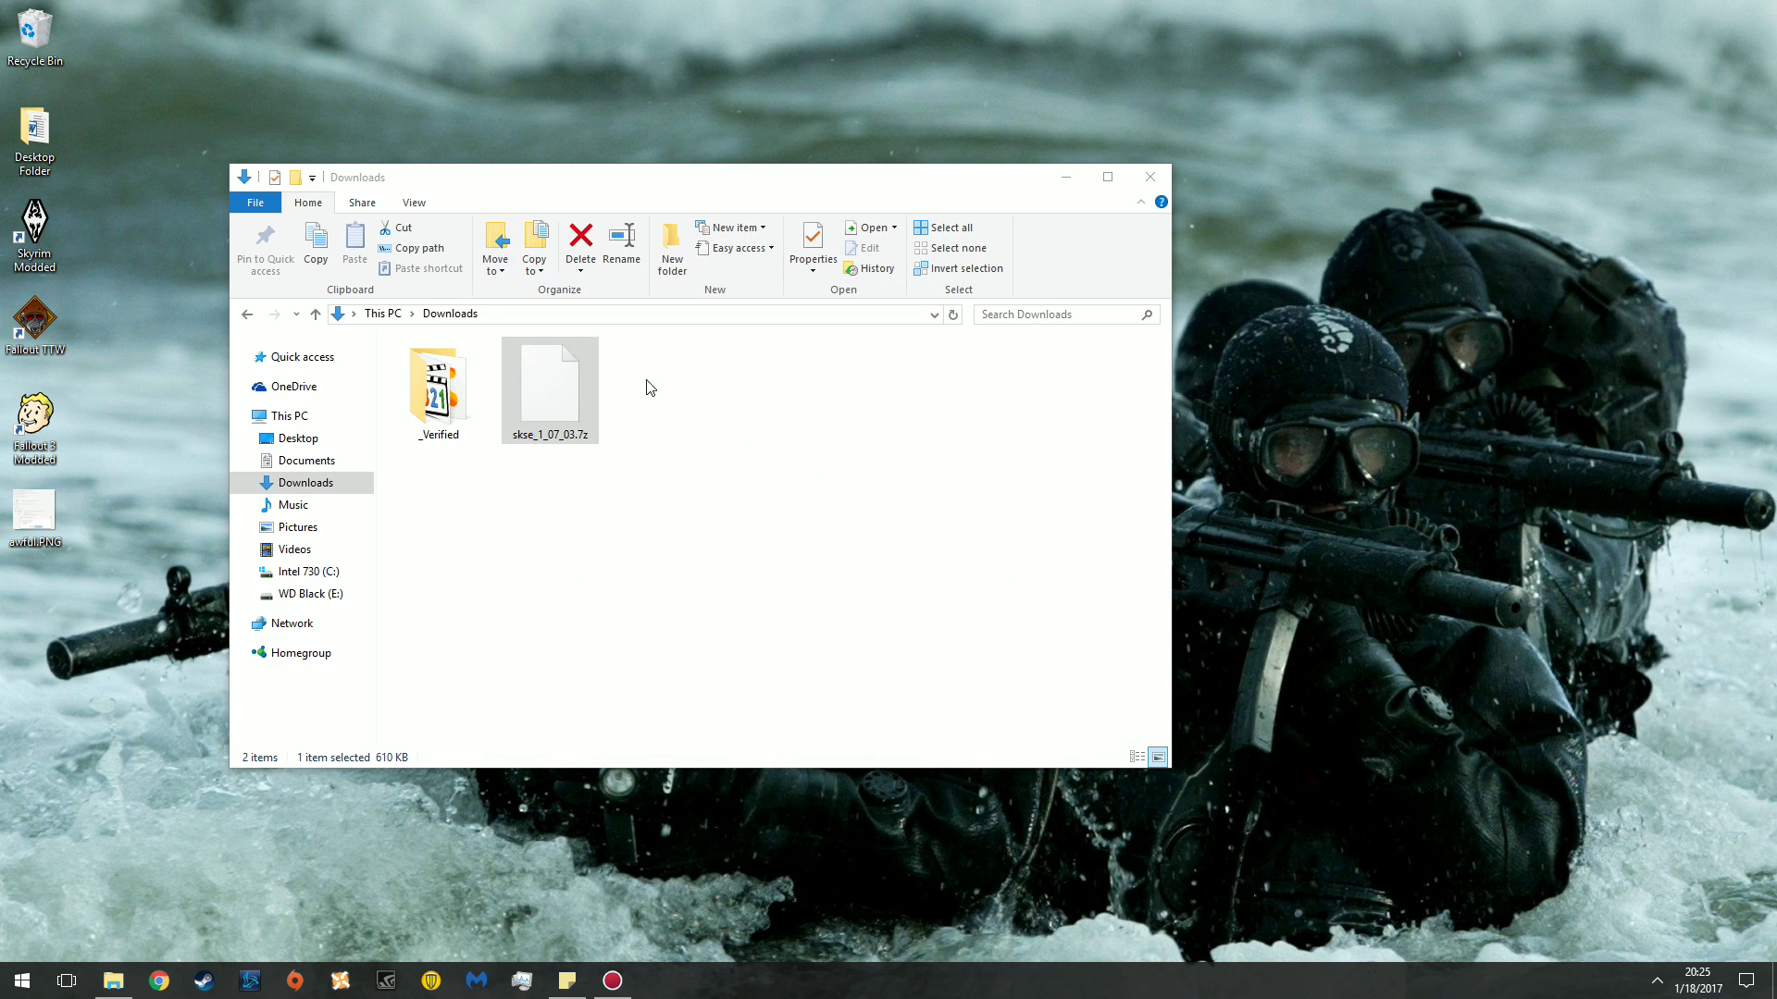
pyautogui.rightClick(556, 384)
pyautogui.moveTo(689, 419)
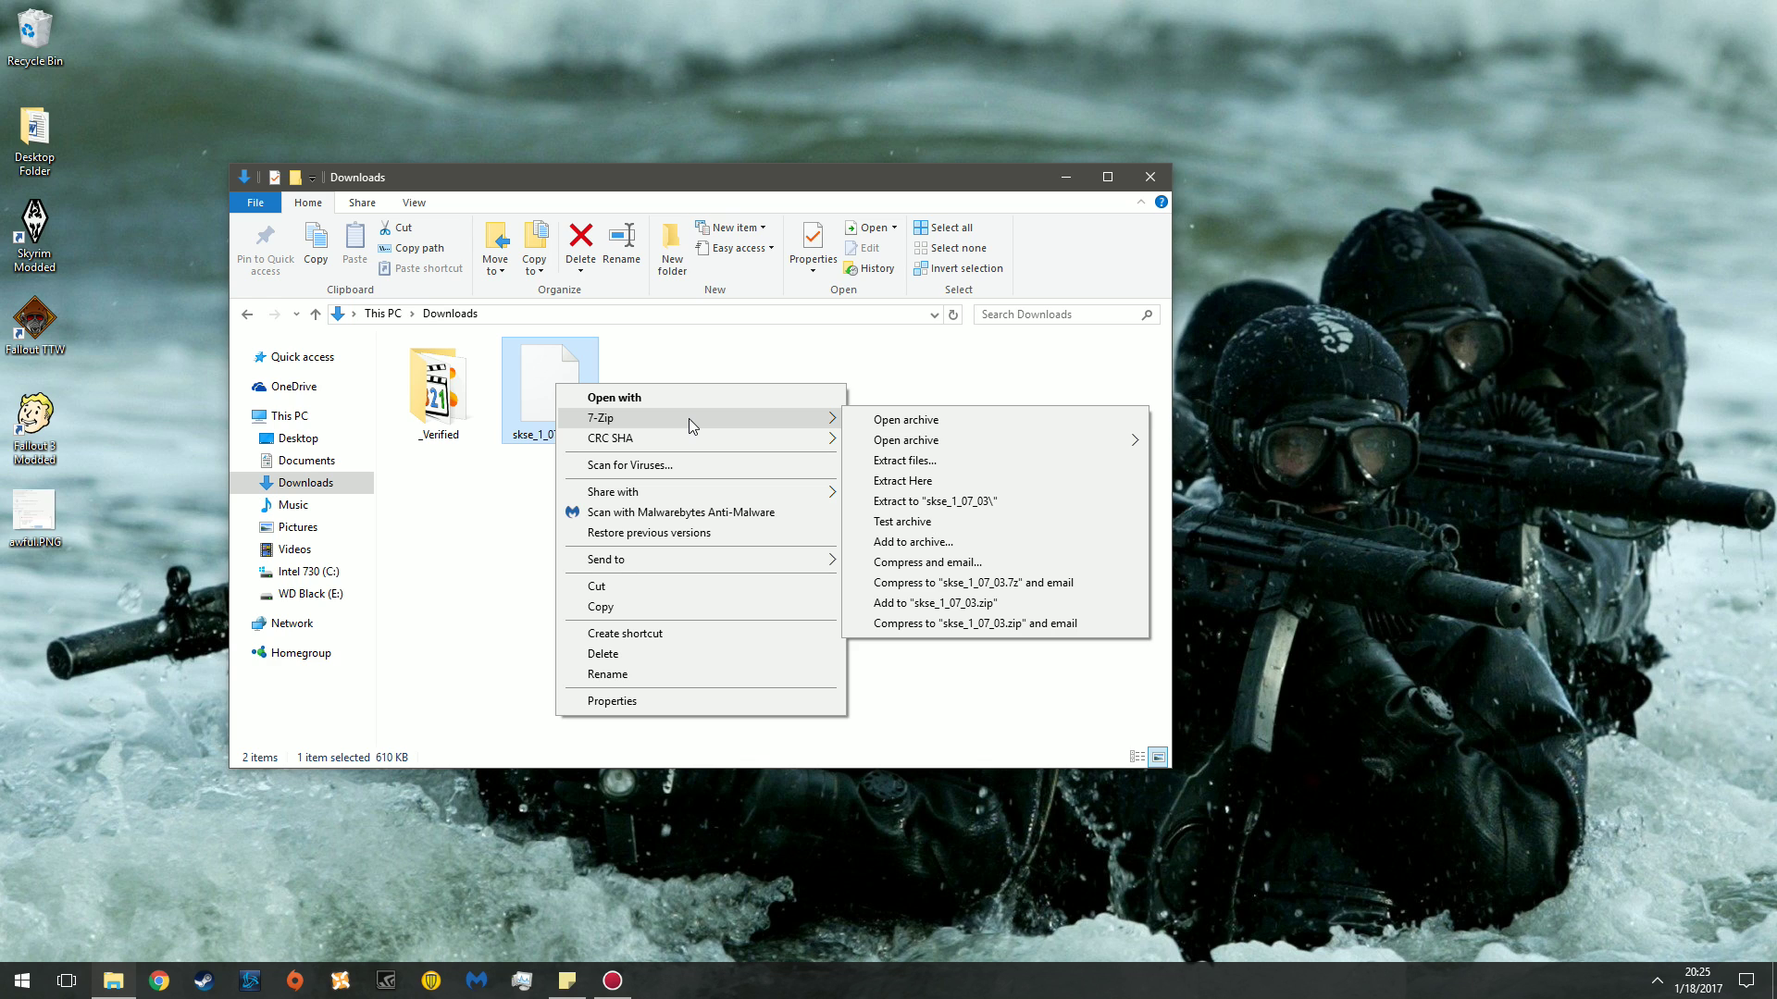
pyautogui.click(654, 365)
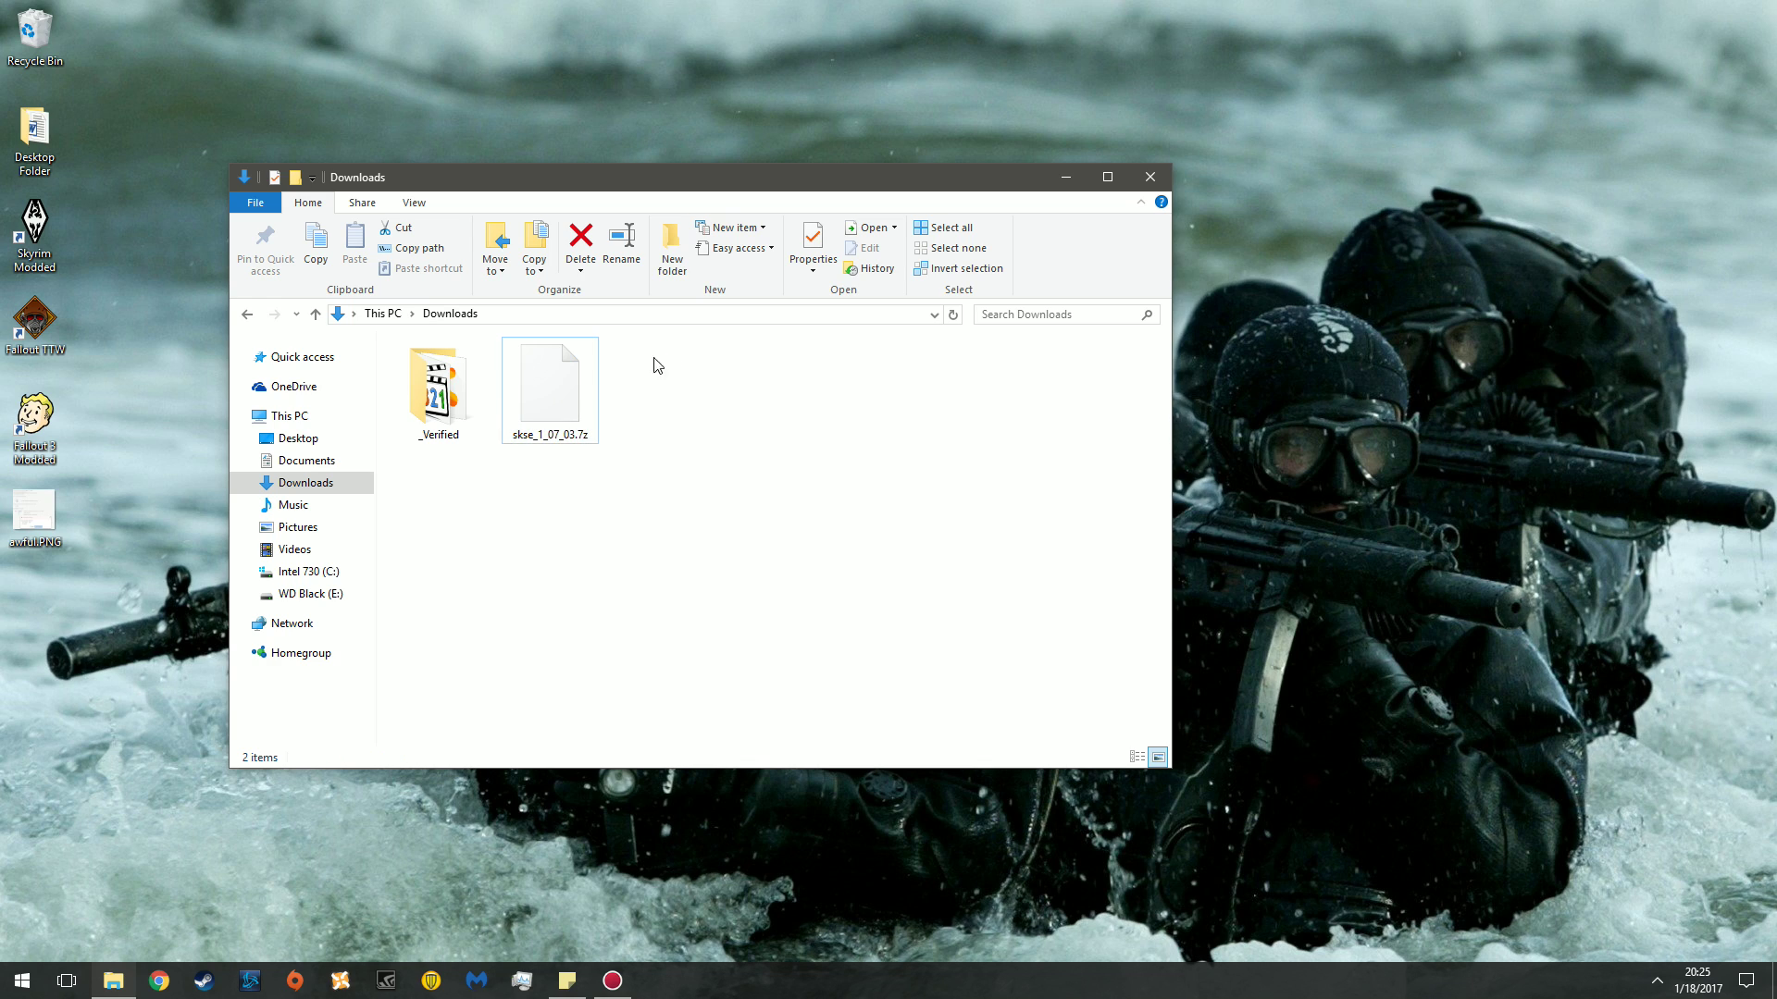
pyautogui.click(542, 395)
pyautogui.rightClick(562, 387)
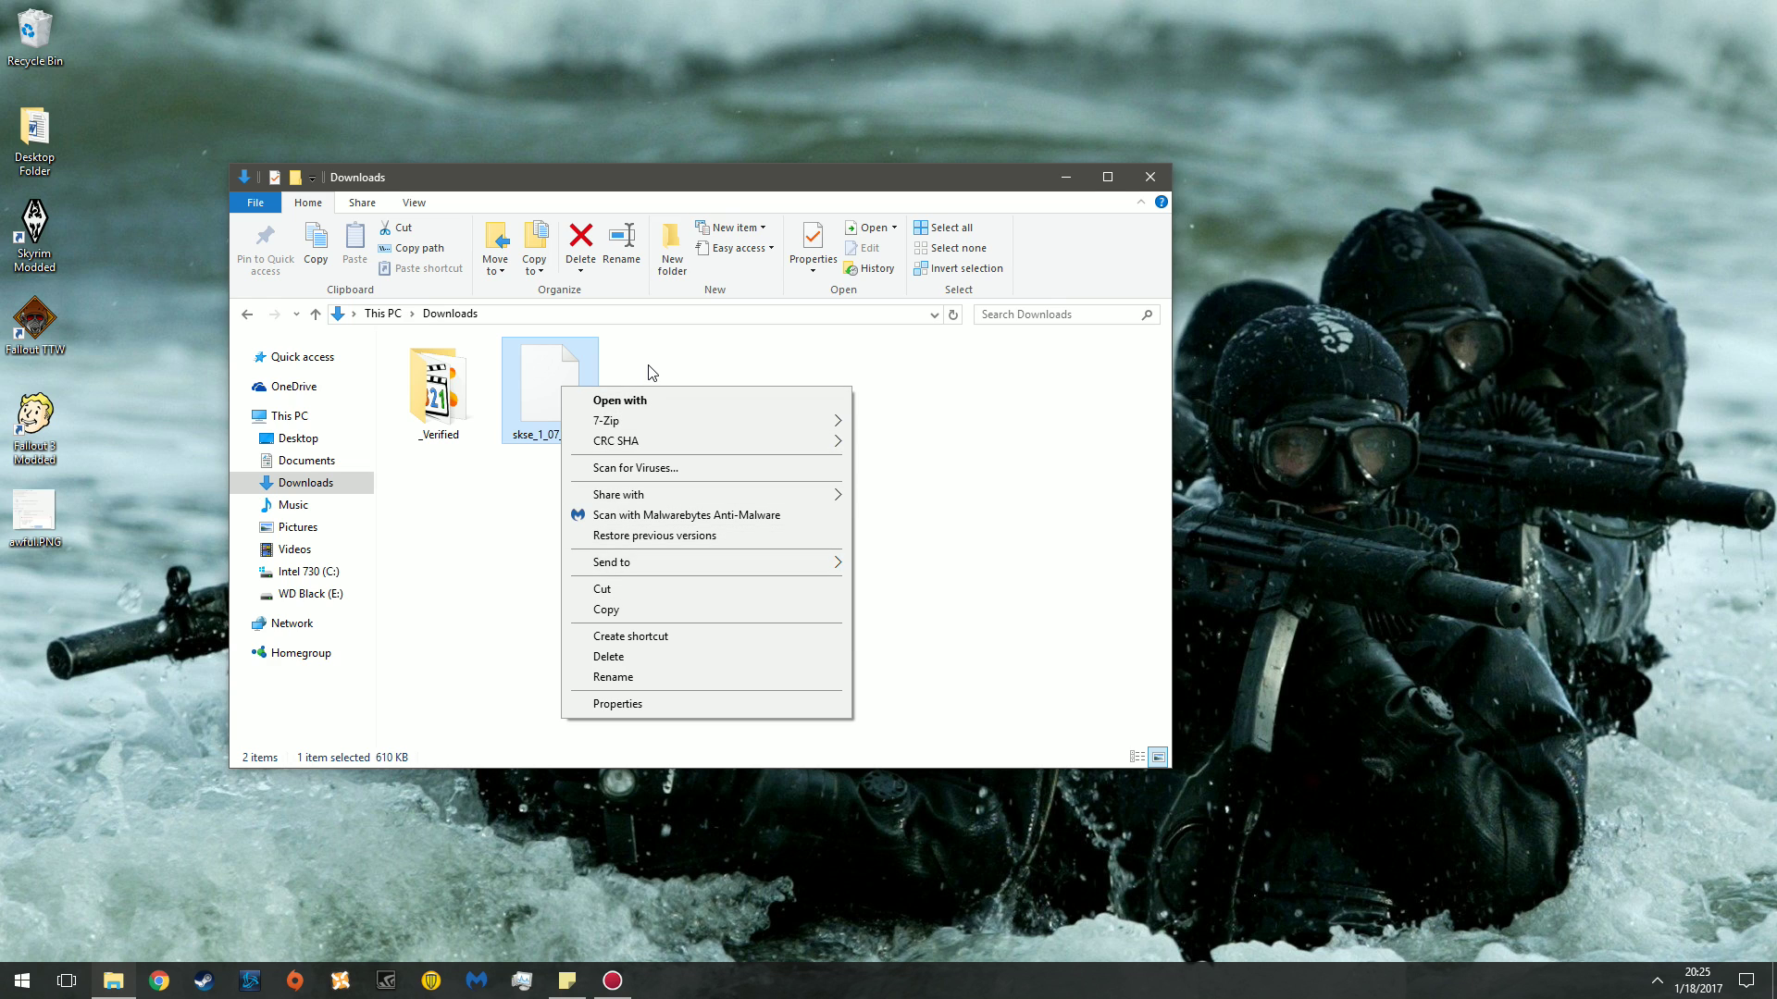
pyautogui.moveTo(807, 424)
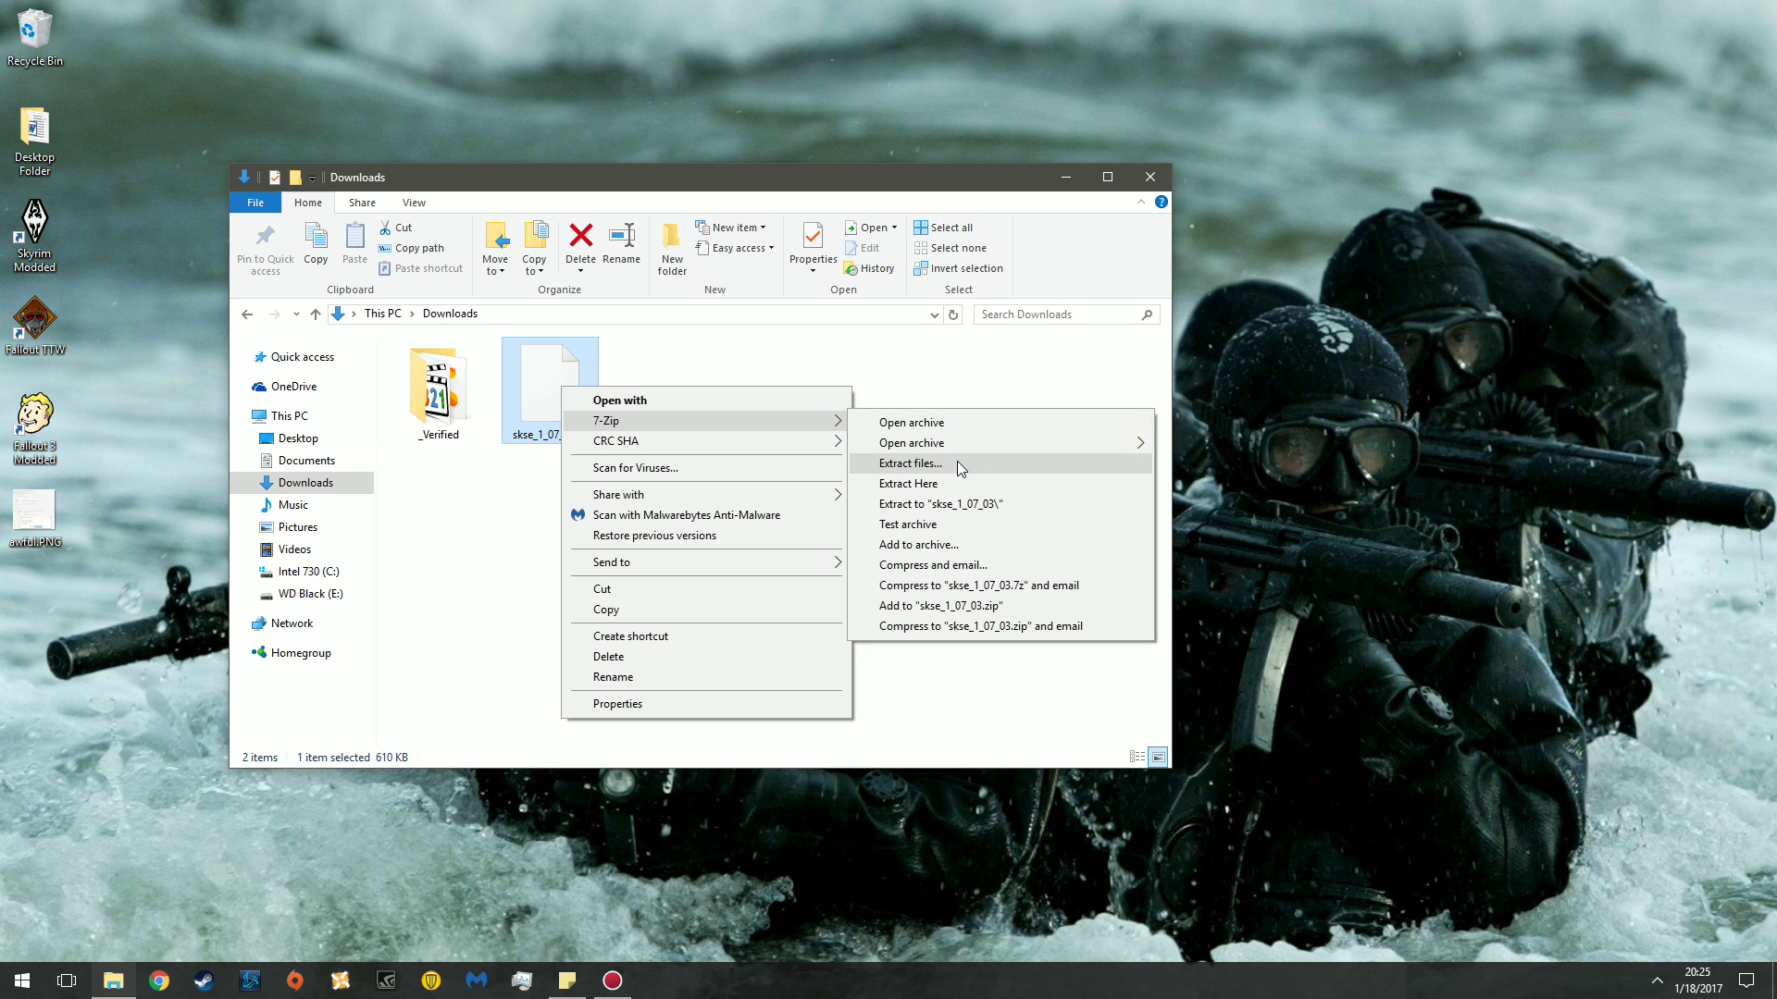
pyautogui.click(936, 483)
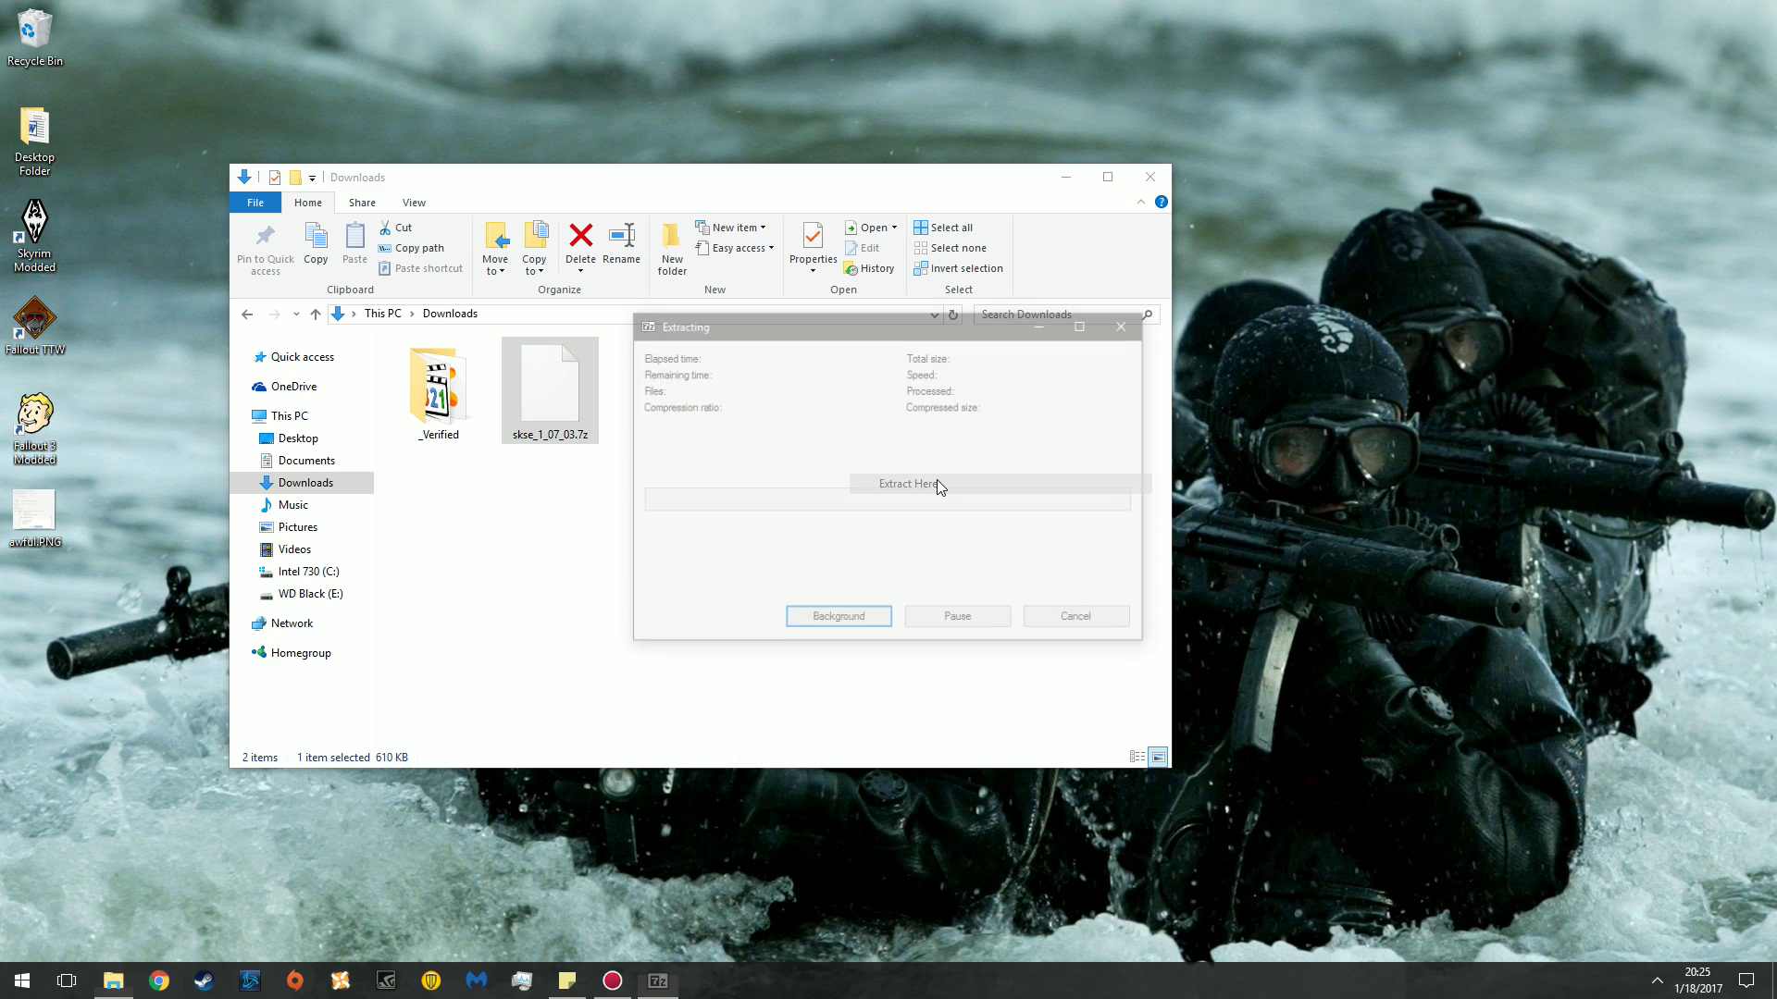
# Step: Delete the skse_1_07_03.7z archive from Downloads
pyautogui.click(734, 507)
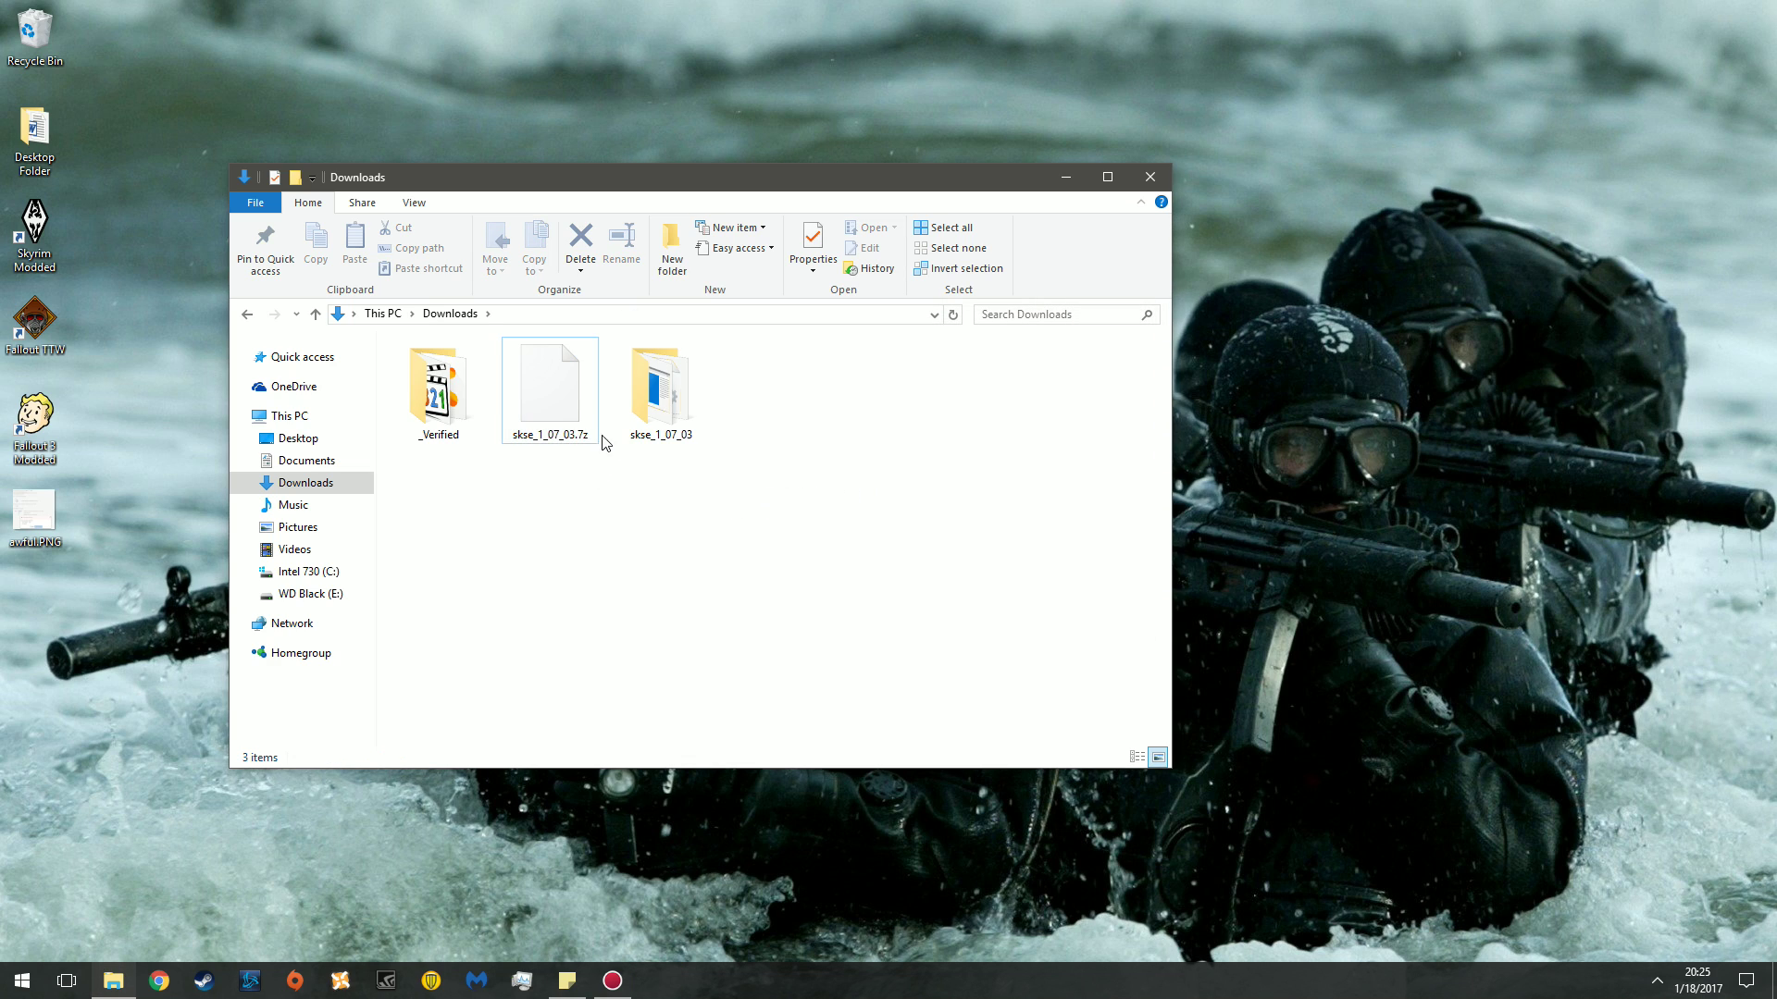
pyautogui.click(546, 396)
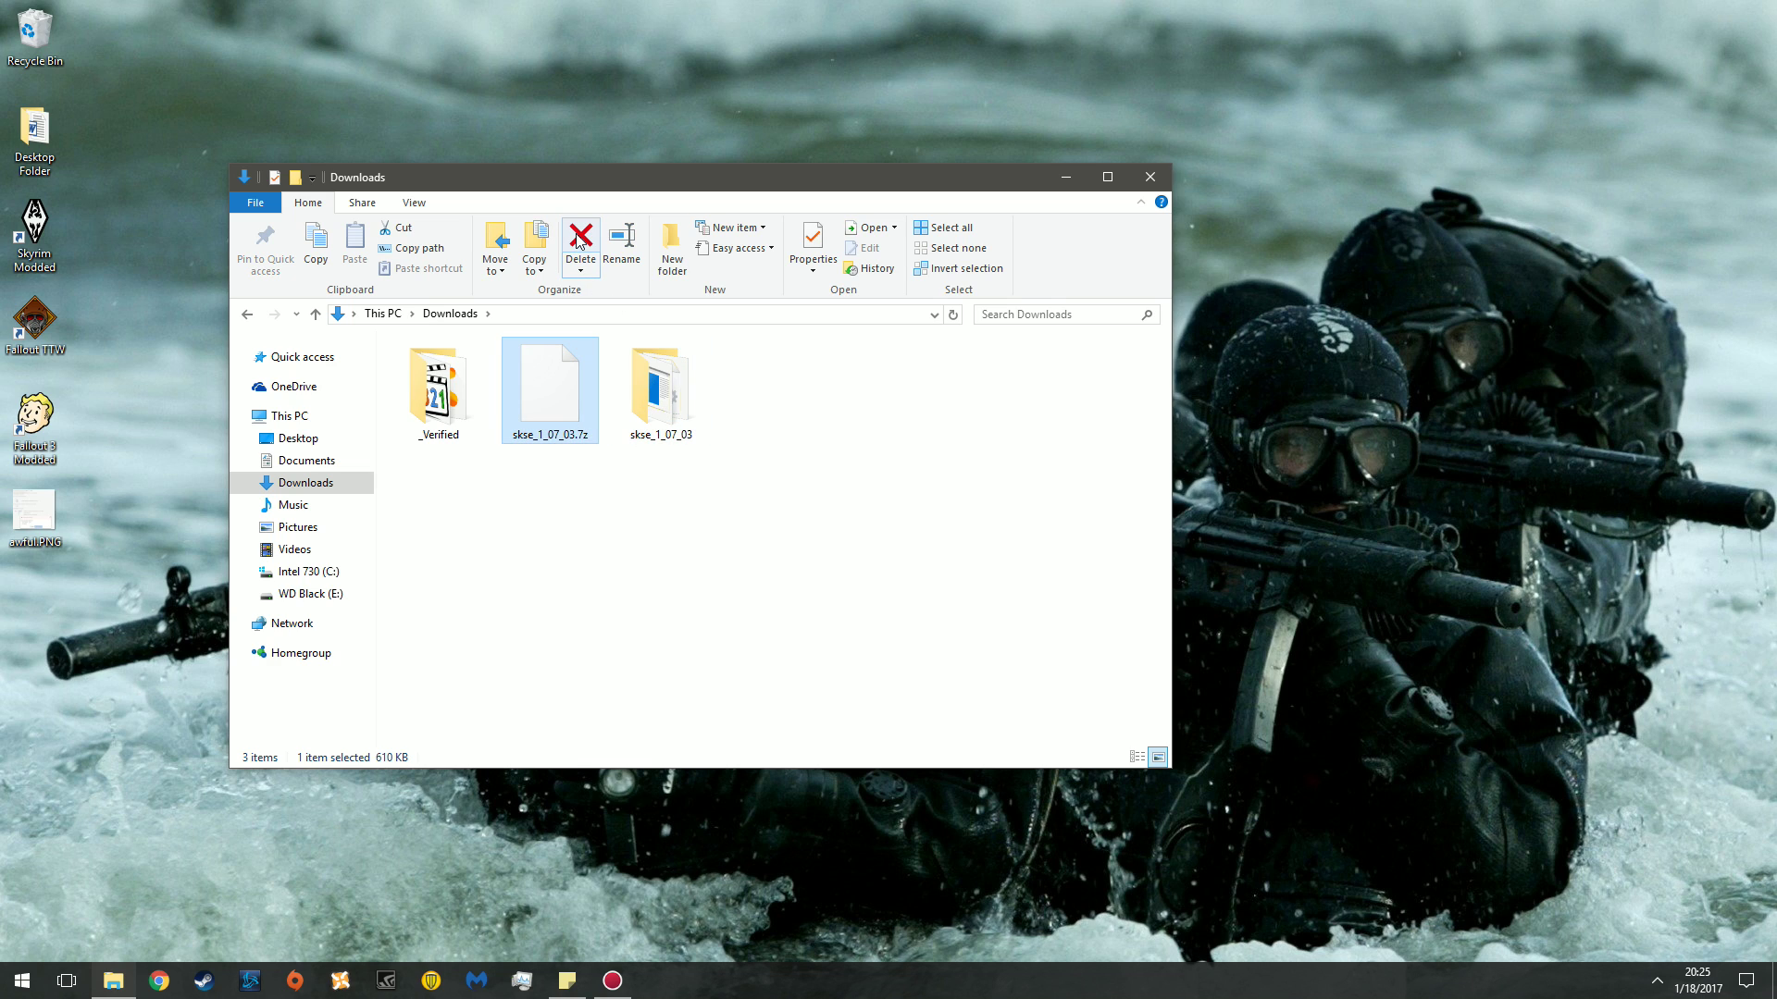
pyautogui.click(577, 243)
# Step: Move the skse_1_07_03 folder onto the desktop and close the Downloads window
pyautogui.moveTo(546, 393); pyautogui.dragTo(875, 116)
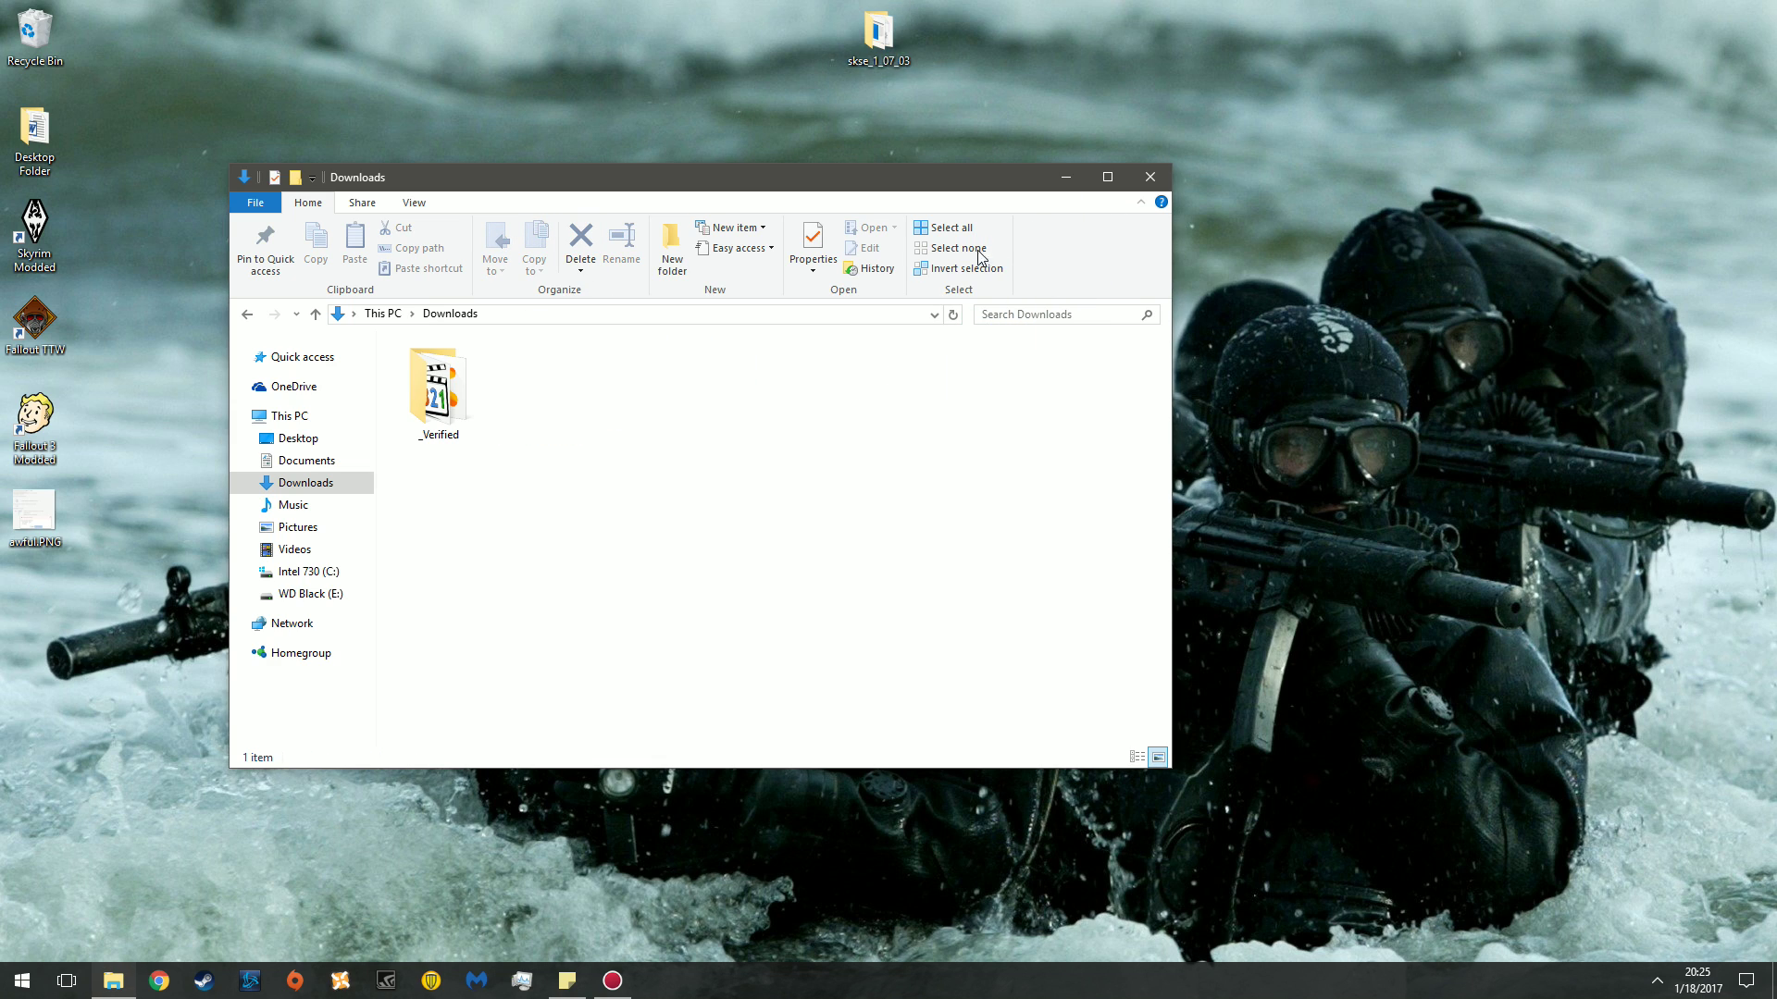
pyautogui.click(1150, 177)
pyautogui.moveTo(874, 42); pyautogui.dragTo(684, 522)
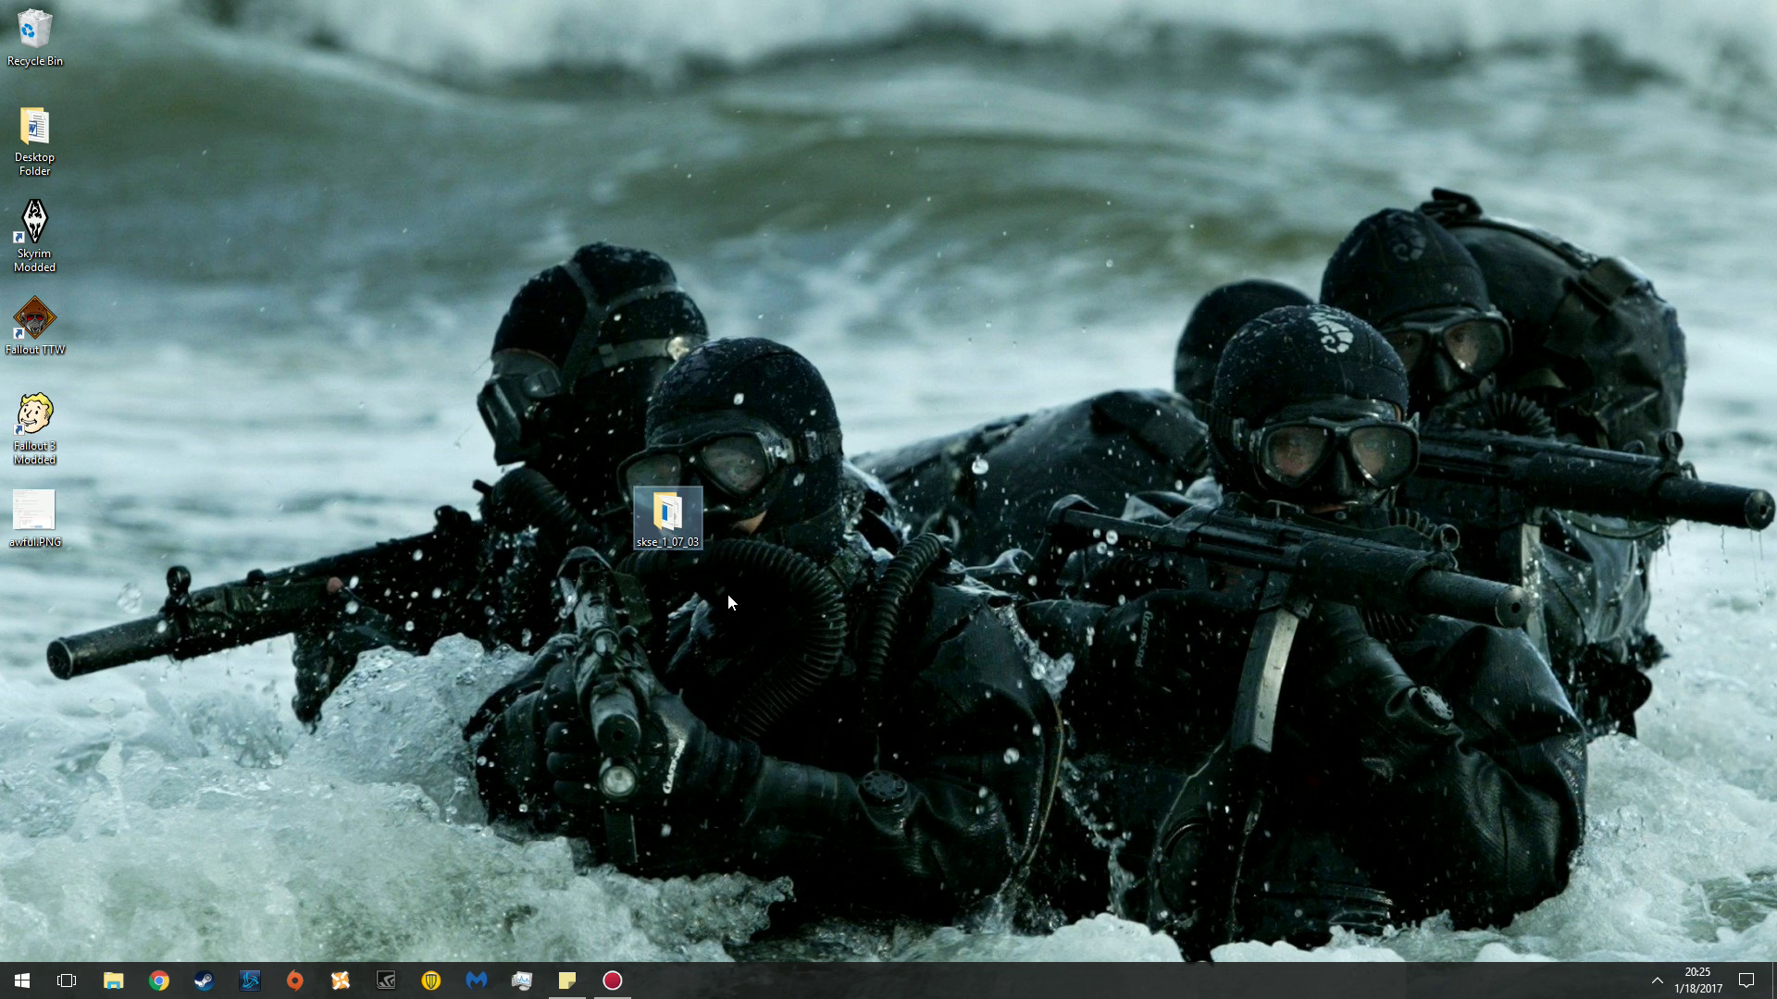
# Step: Open skse_1_07_03, inspect Data\scripts and its Source folder, then return and select Data
pyautogui.doubleClick(685, 522)
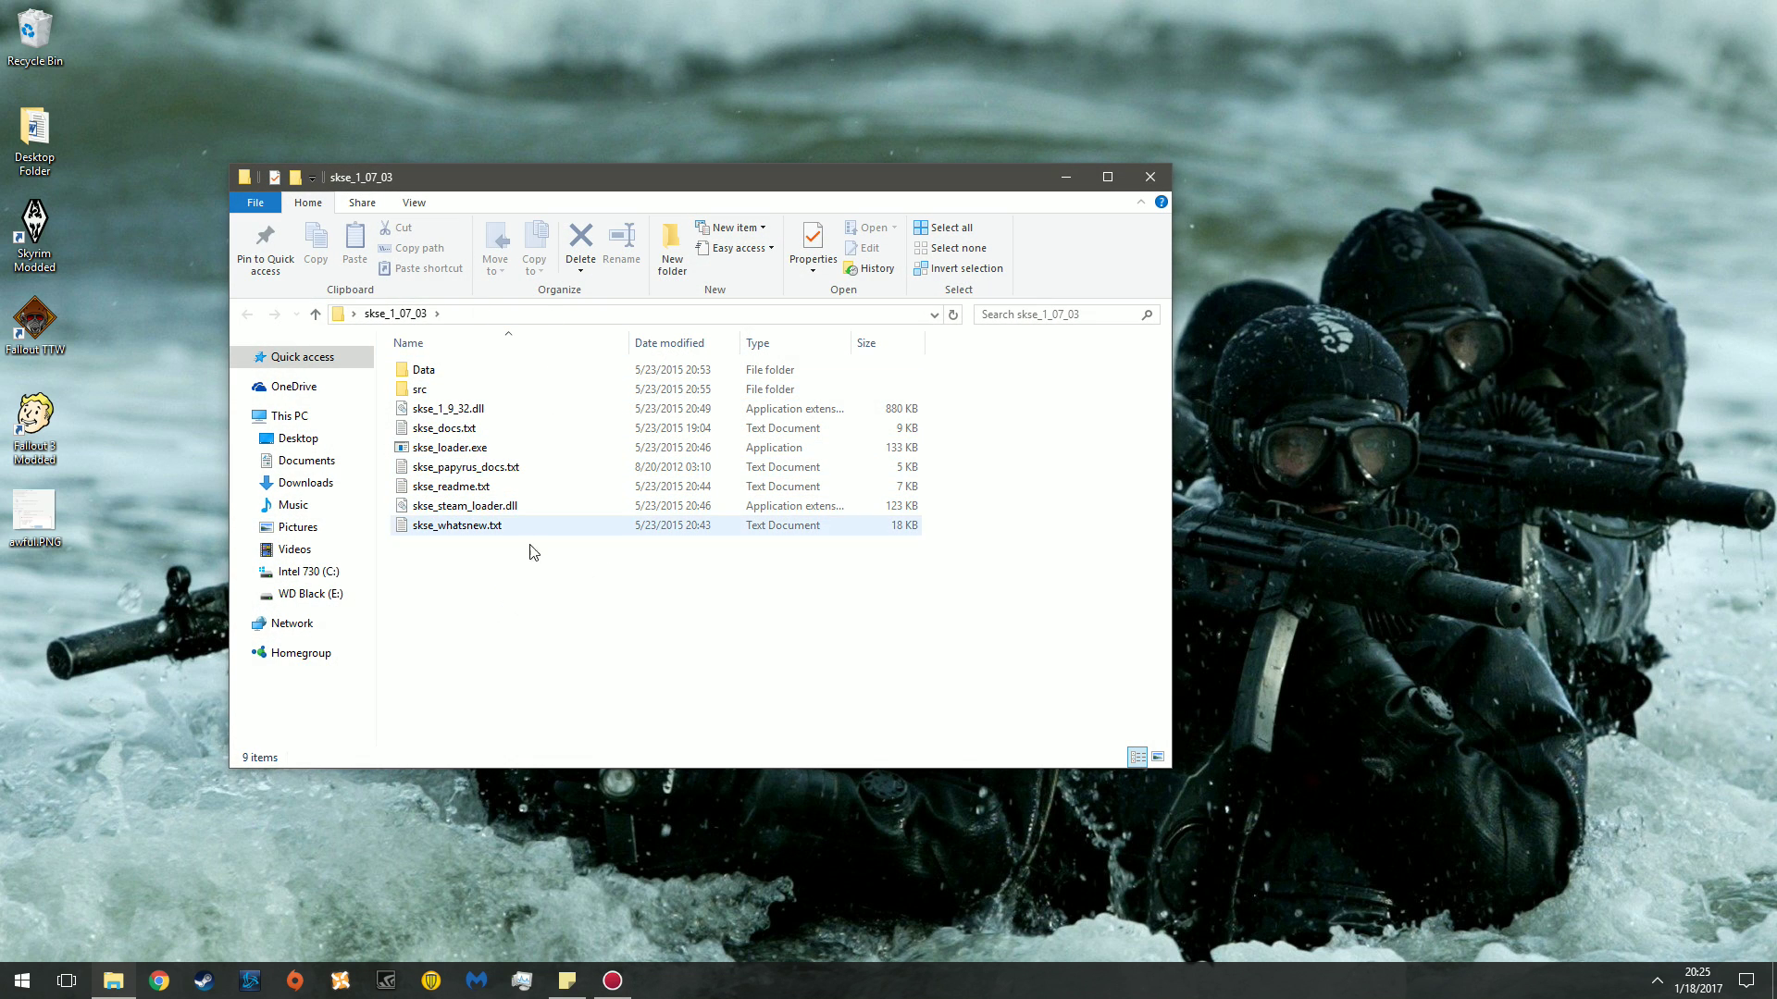
pyautogui.doubleClick(467, 375)
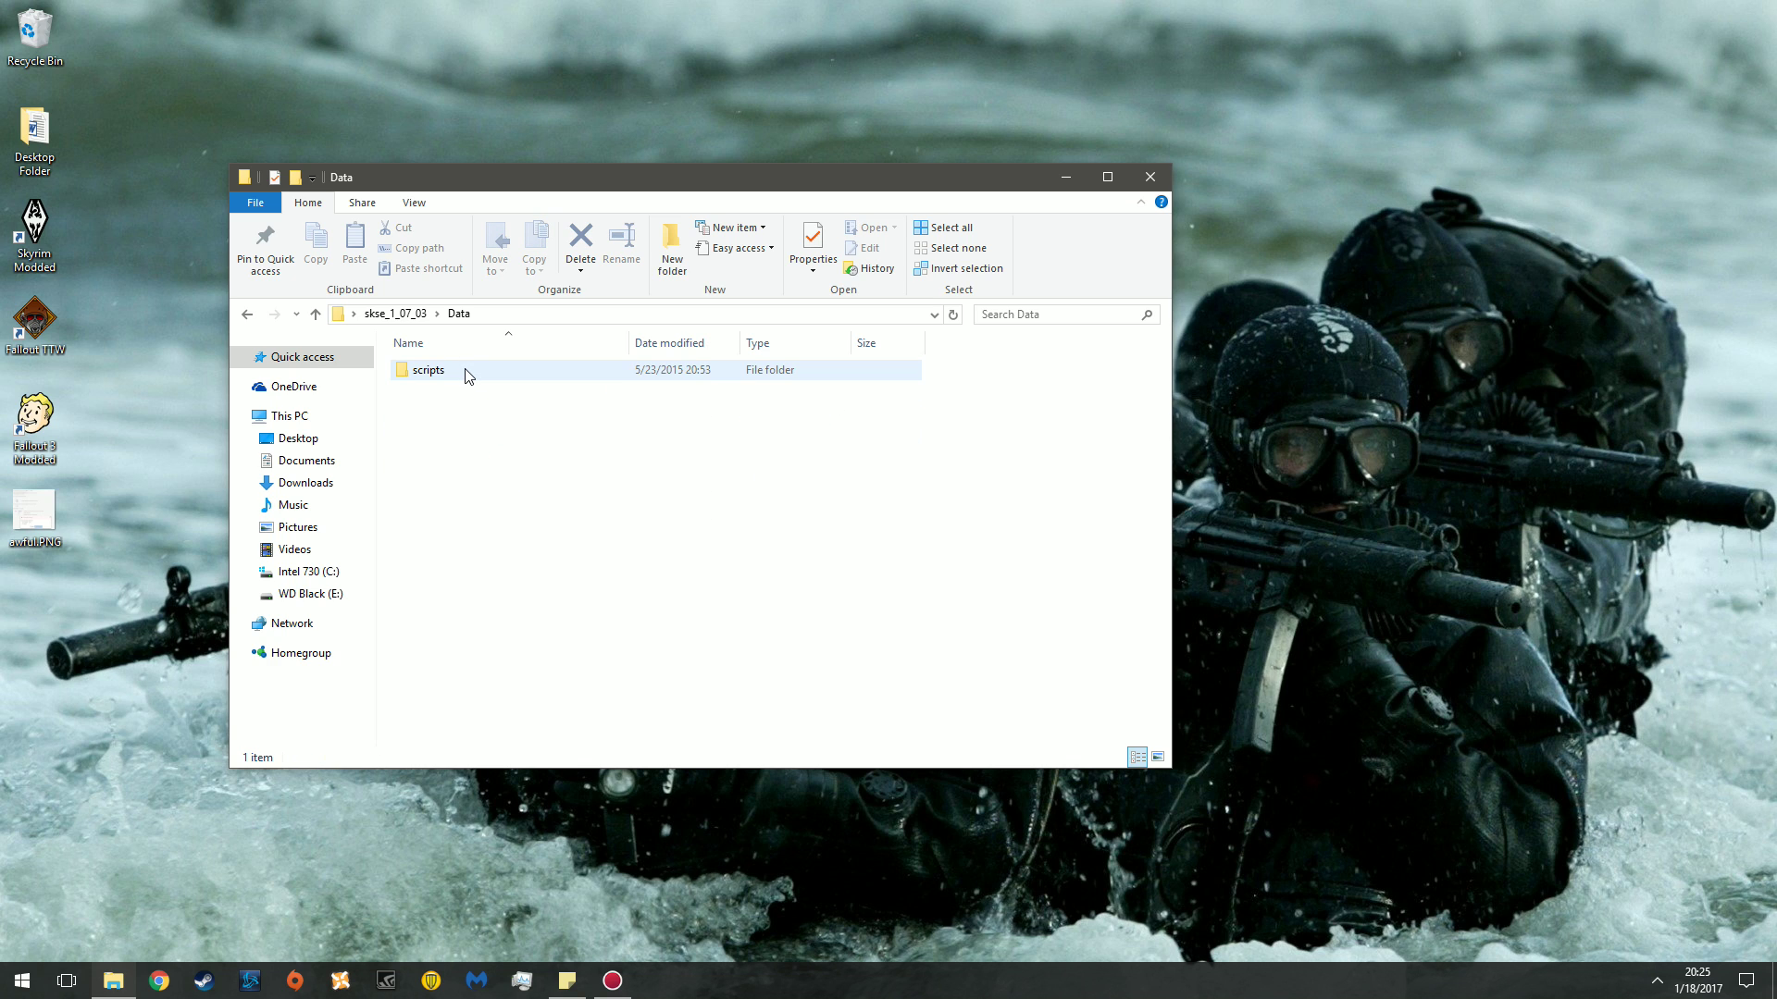
pyautogui.doubleClick(464, 374)
pyautogui.scroll(-4, 490, 509)
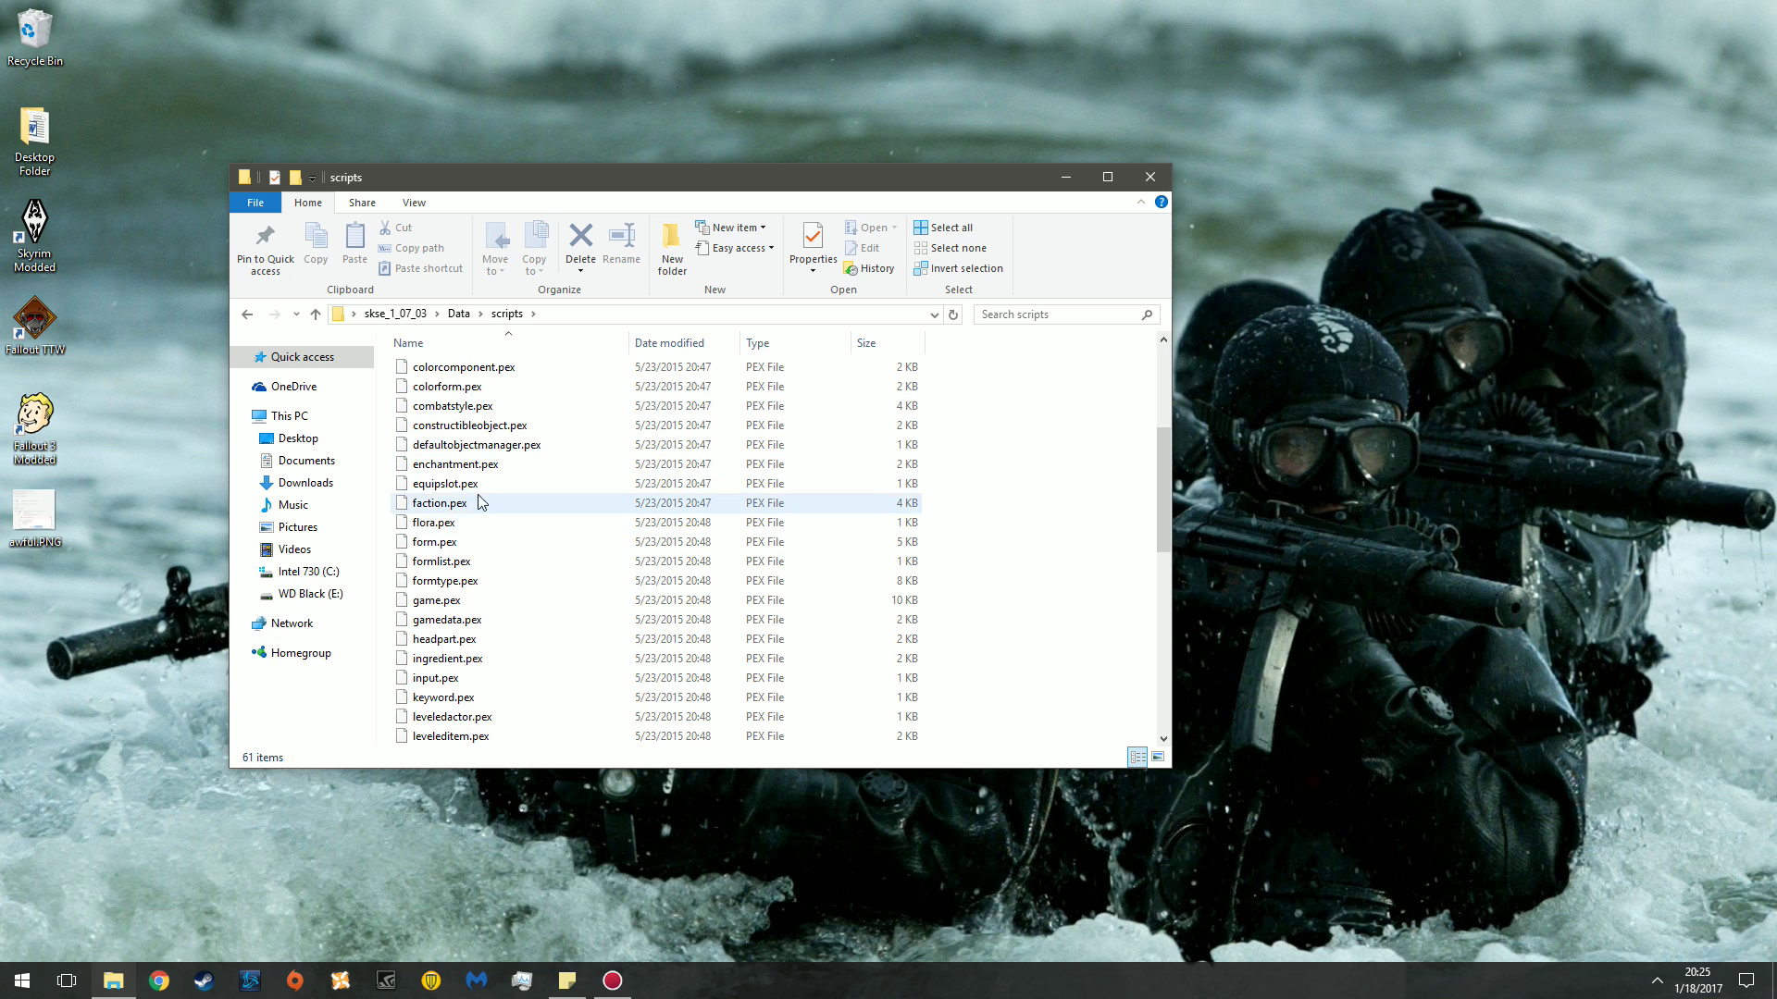
pyautogui.scroll(4, 496, 525)
pyautogui.doubleClick(428, 370)
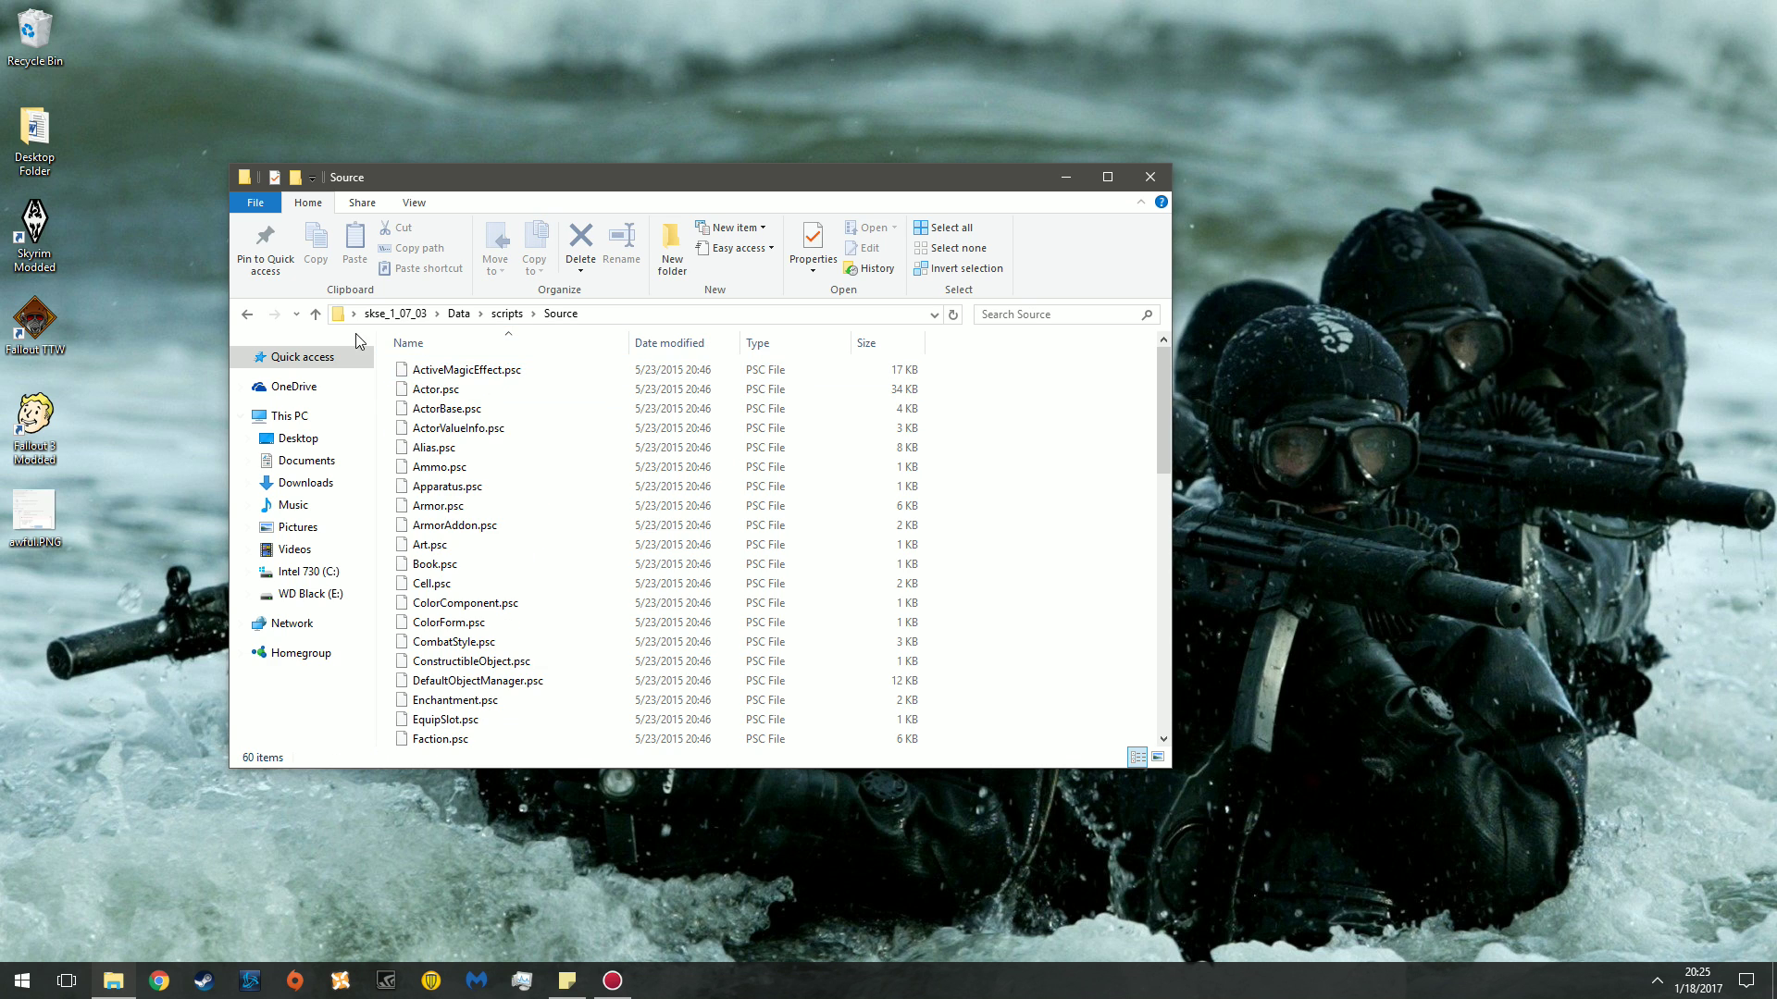
pyautogui.click(248, 316)
pyautogui.scroll(-3, 463, 416)
pyautogui.scroll(3, 468, 388)
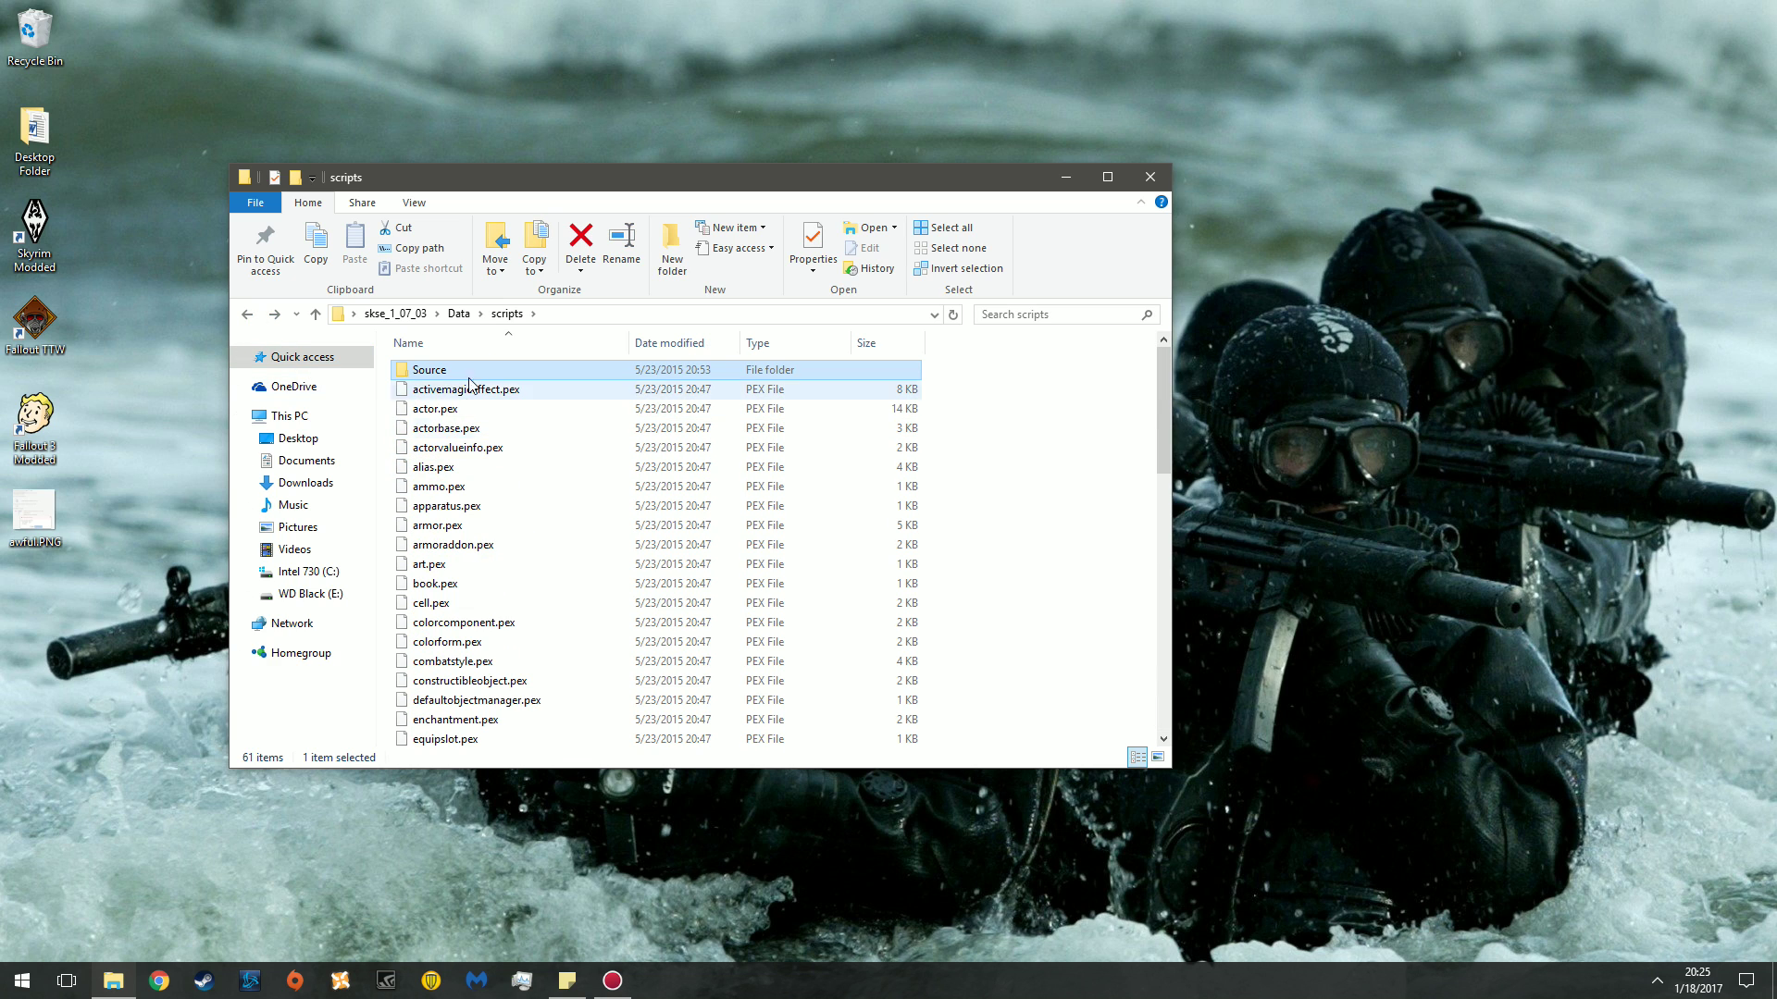
pyautogui.click(459, 313)
pyautogui.click(395, 313)
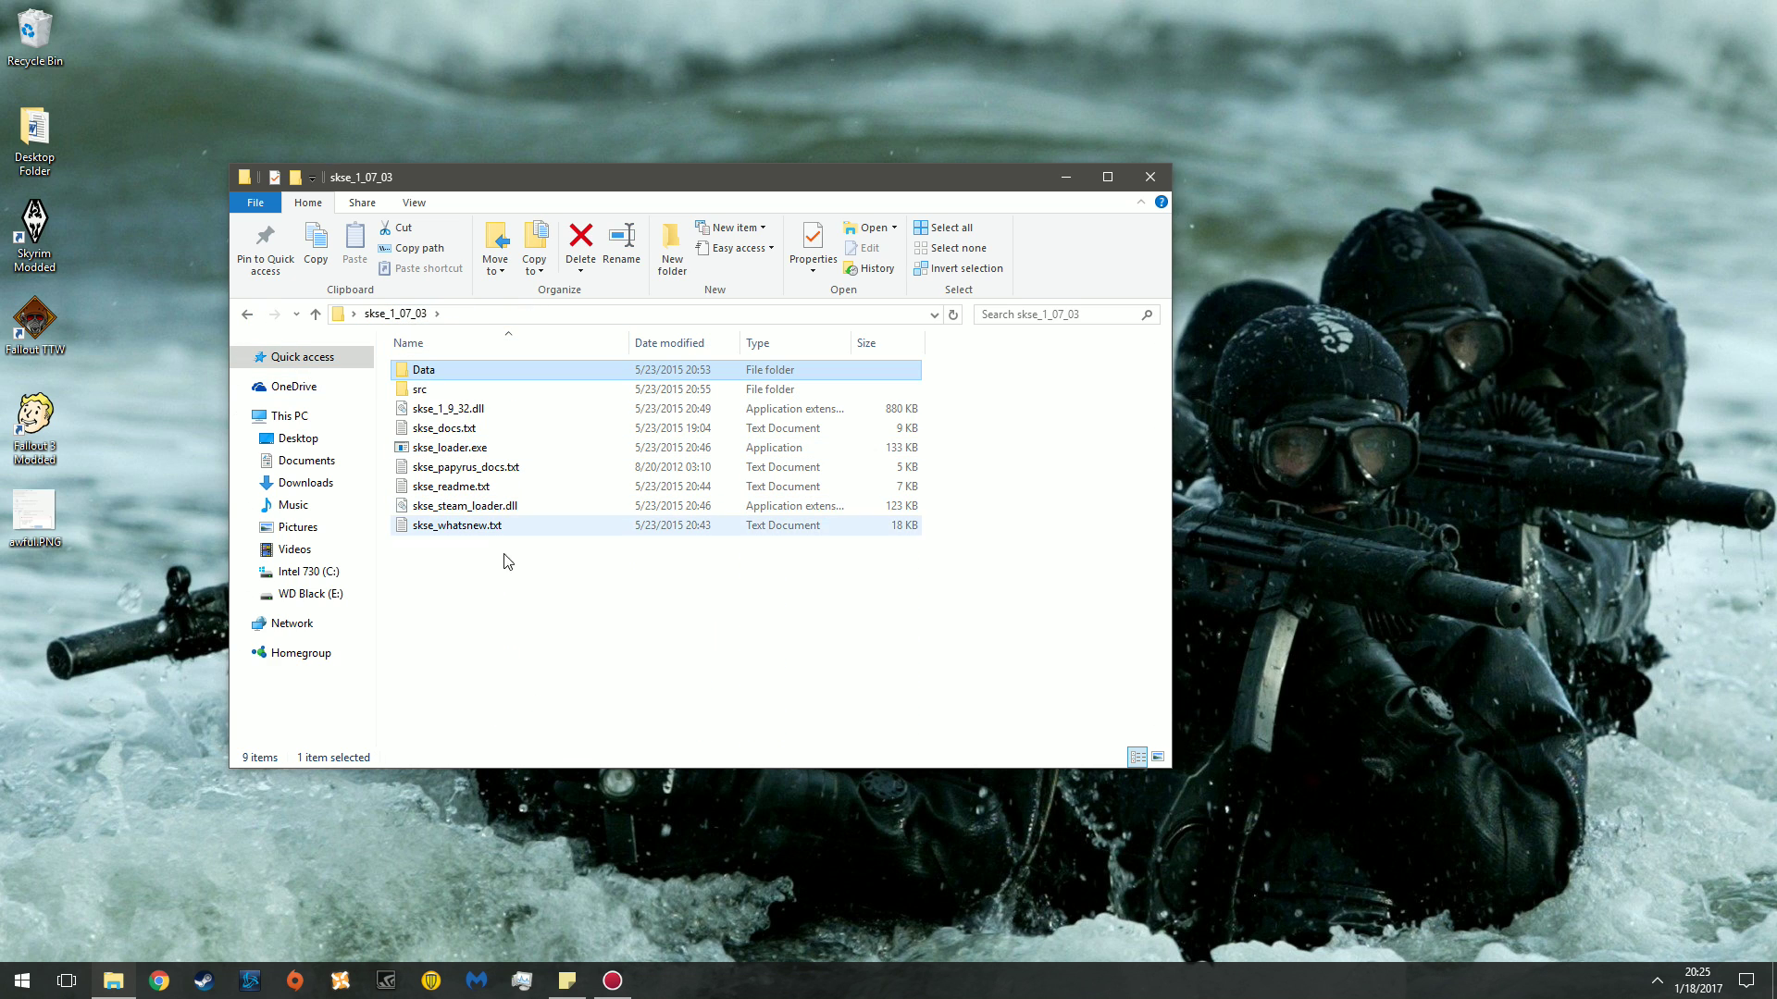
pyautogui.click(458, 373)
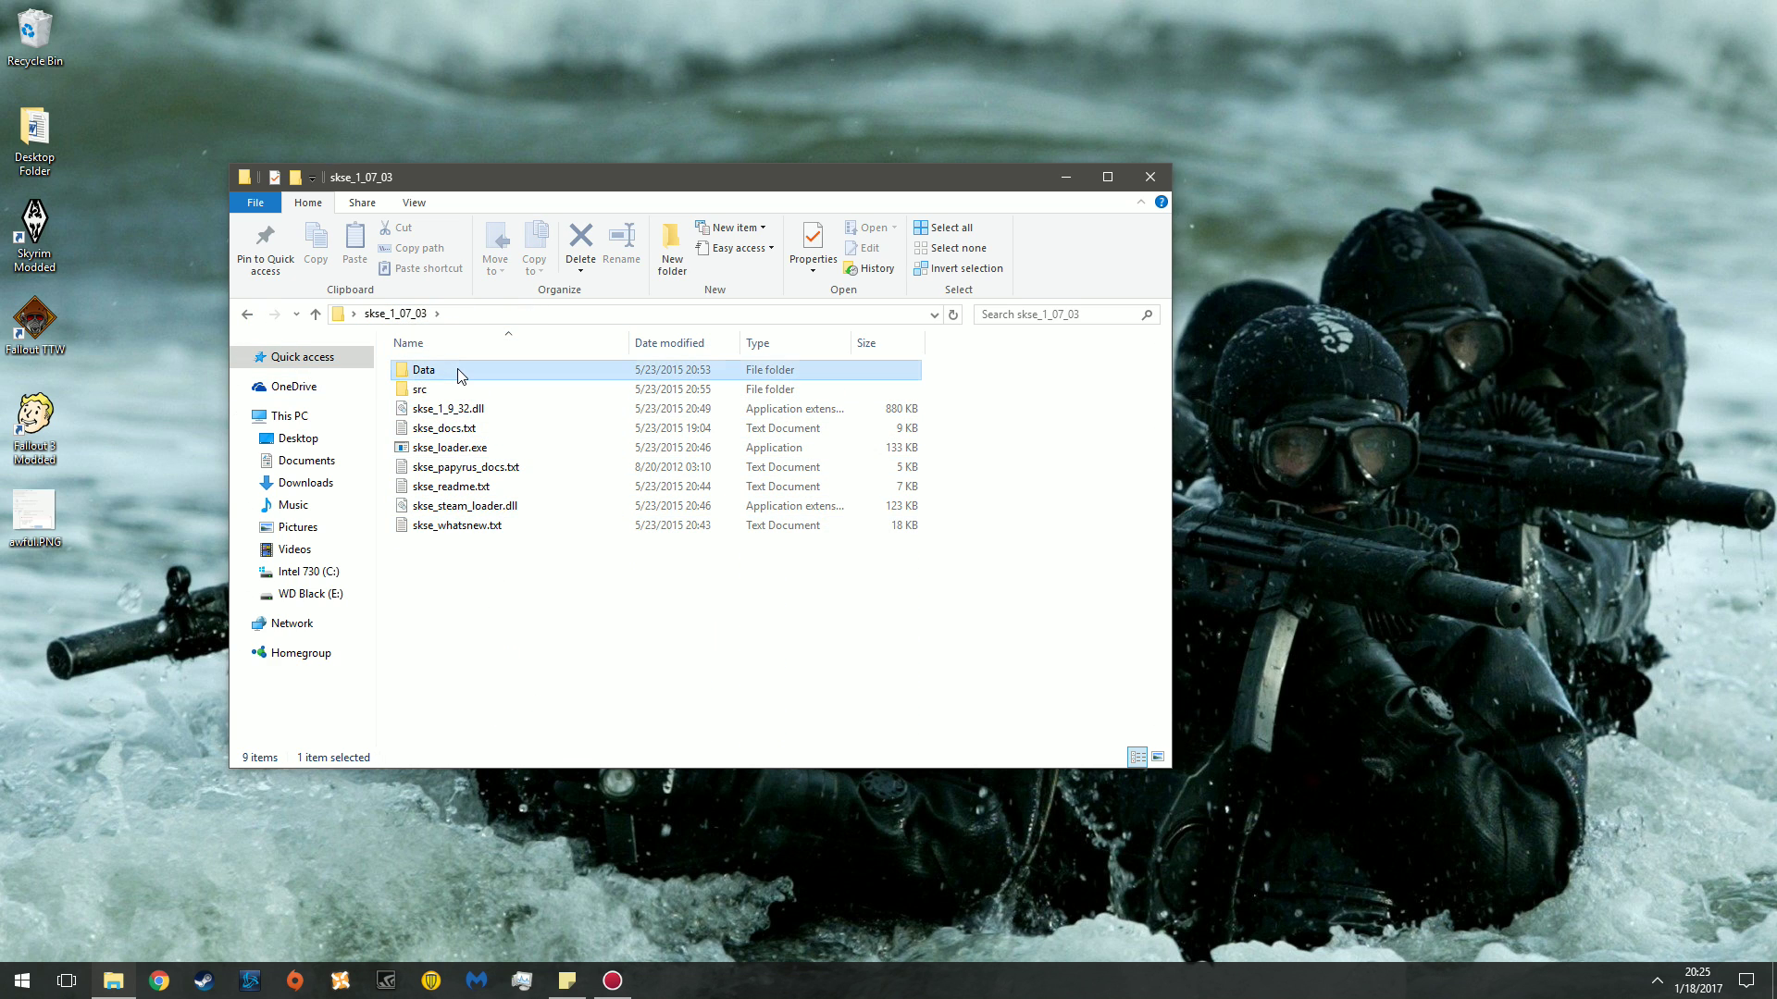
# Step: Copy Data, skse_1_9_32.dll, skse_loader.exe and skse_steam_loader.dll together
pyautogui.keyDown('ctrl'); pyautogui.click(515, 412); pyautogui.keyUp('ctrl')
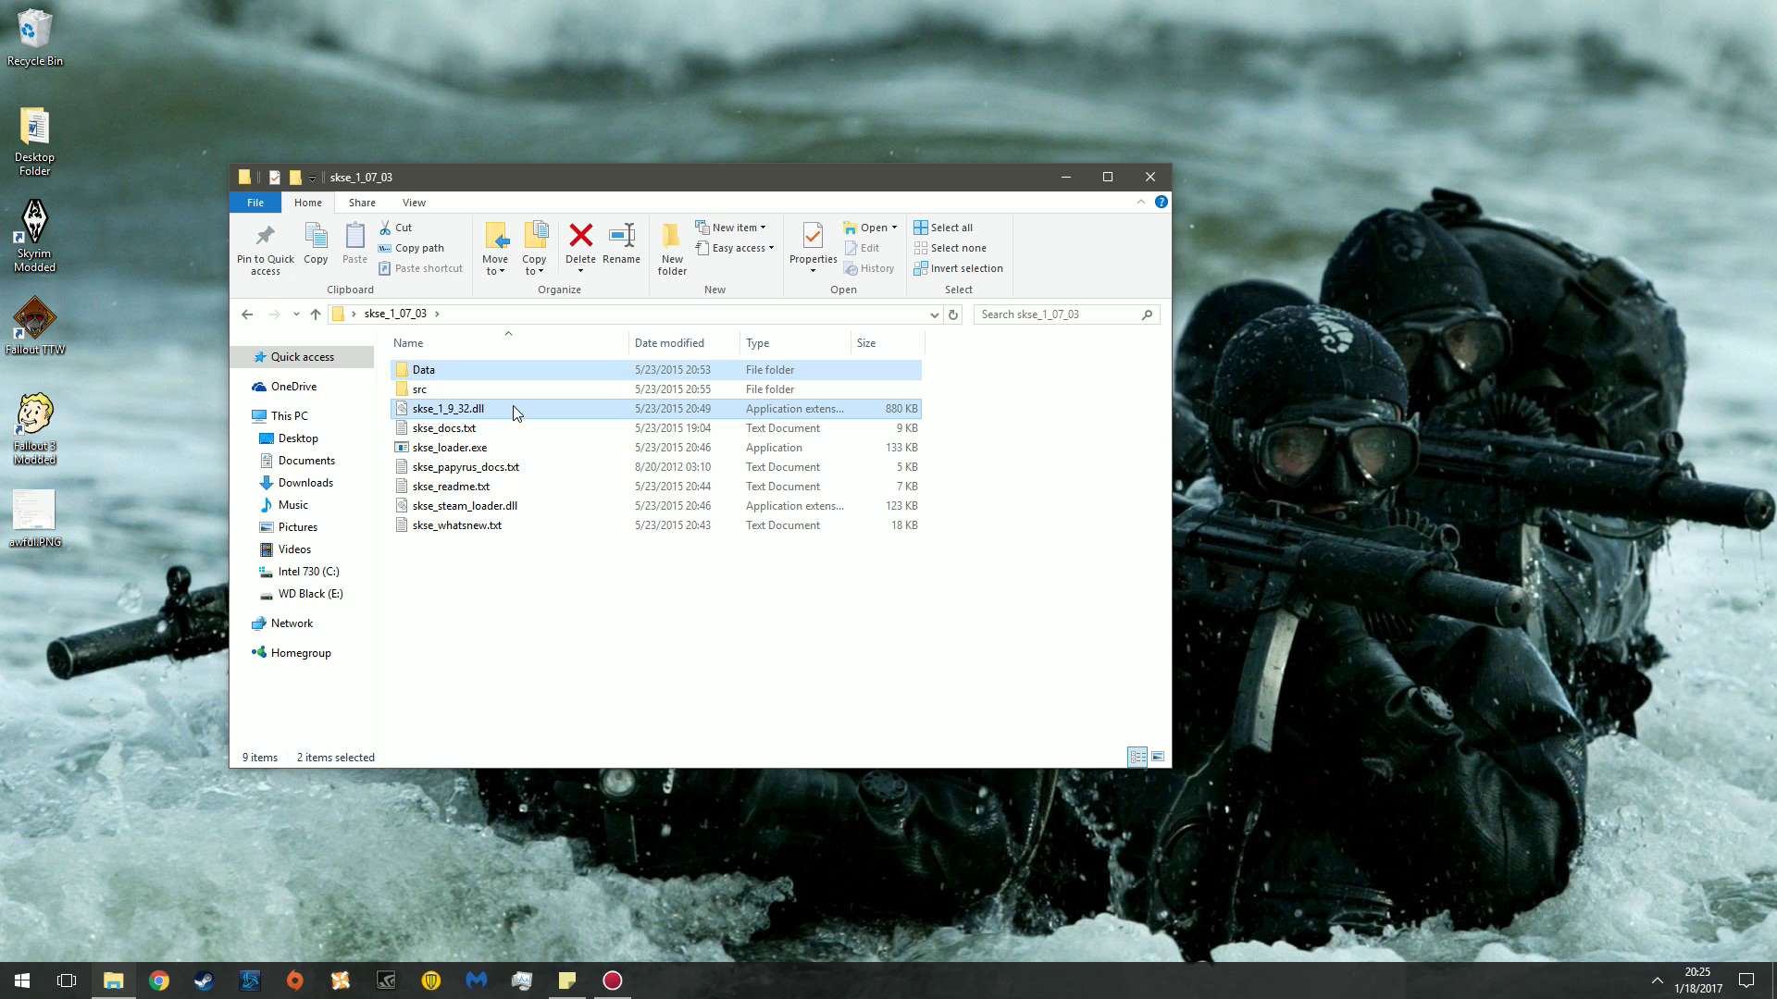
pyautogui.keyDown('ctrl'); pyautogui.click(482, 449); pyautogui.keyUp('ctrl')
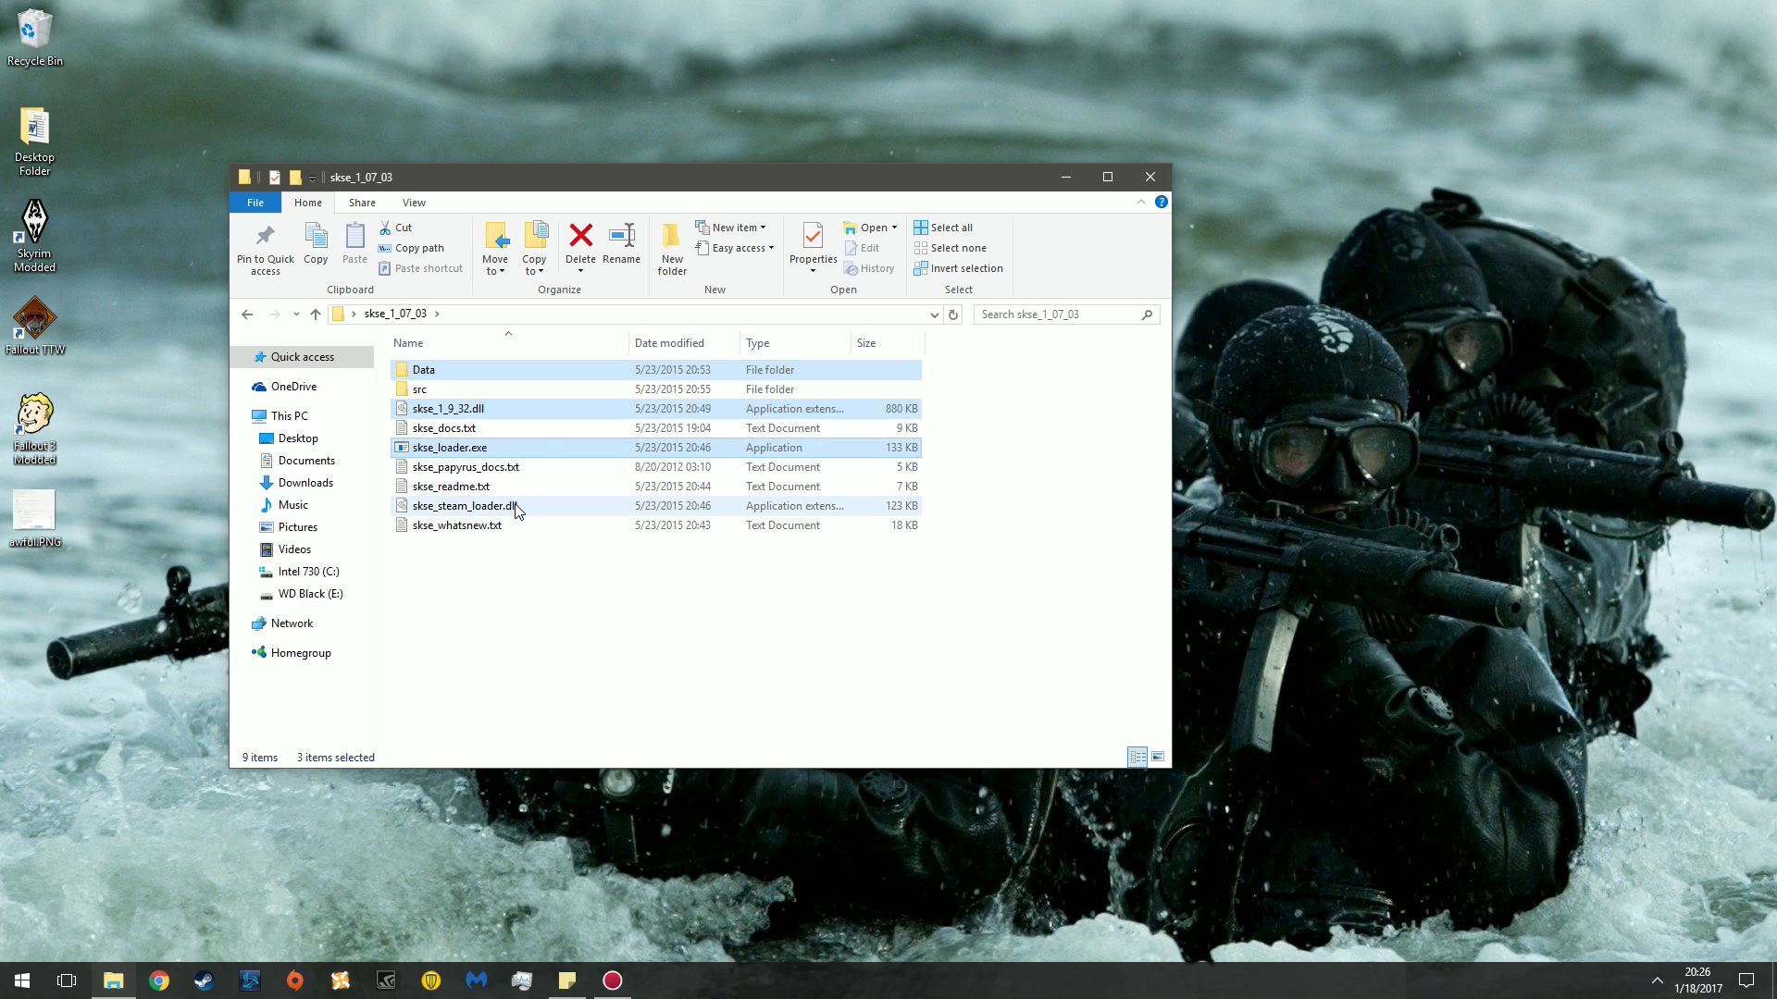
pyautogui.keyDown('ctrl'); pyautogui.click(512, 507); pyautogui.keyUp('ctrl')
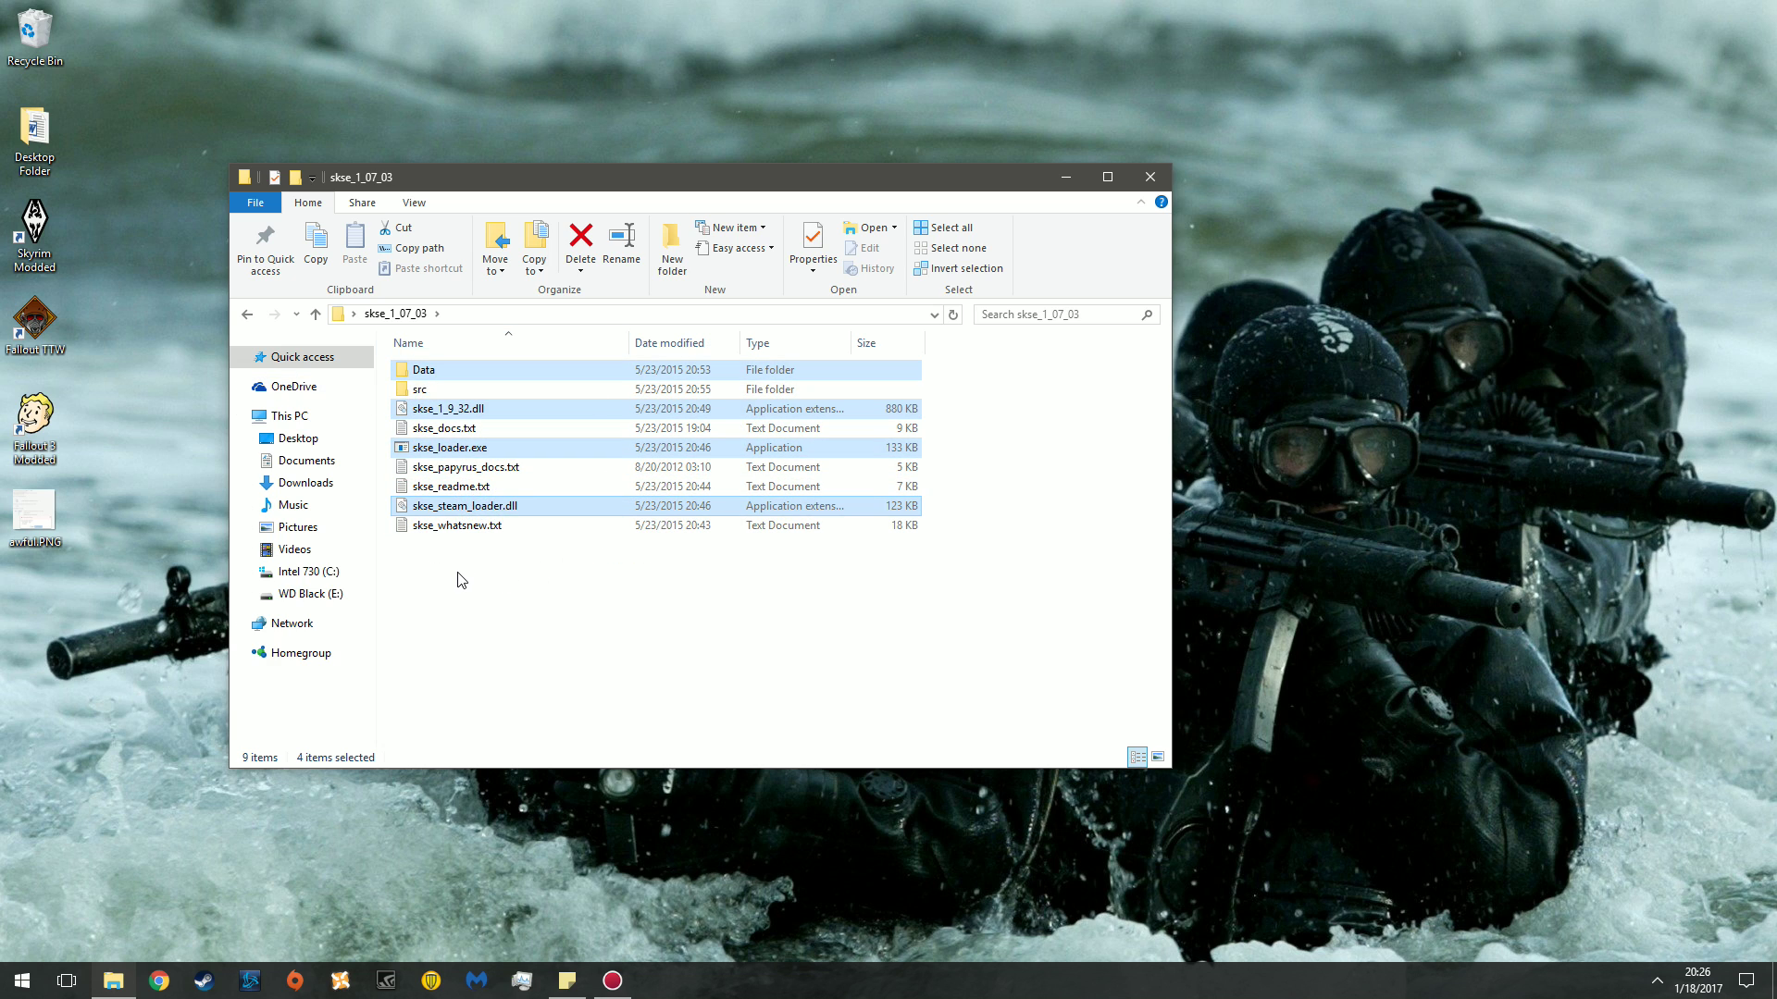
pyautogui.rightClick(479, 506)
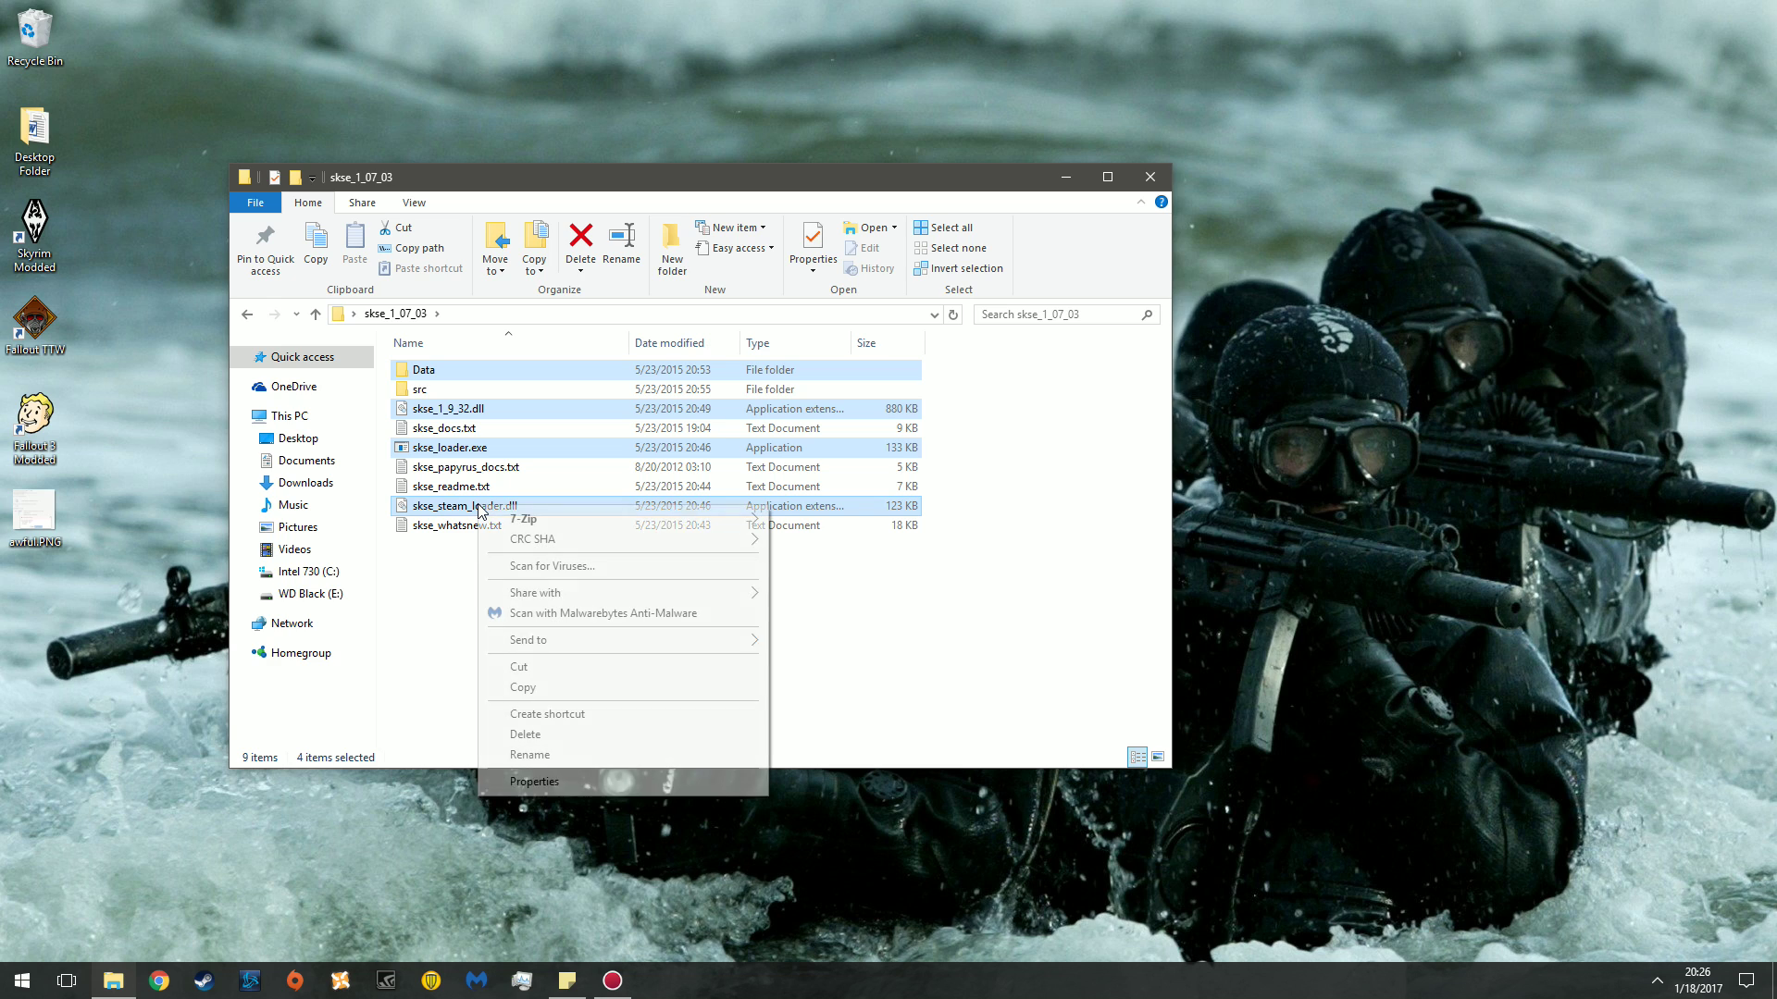
pyautogui.click(544, 687)
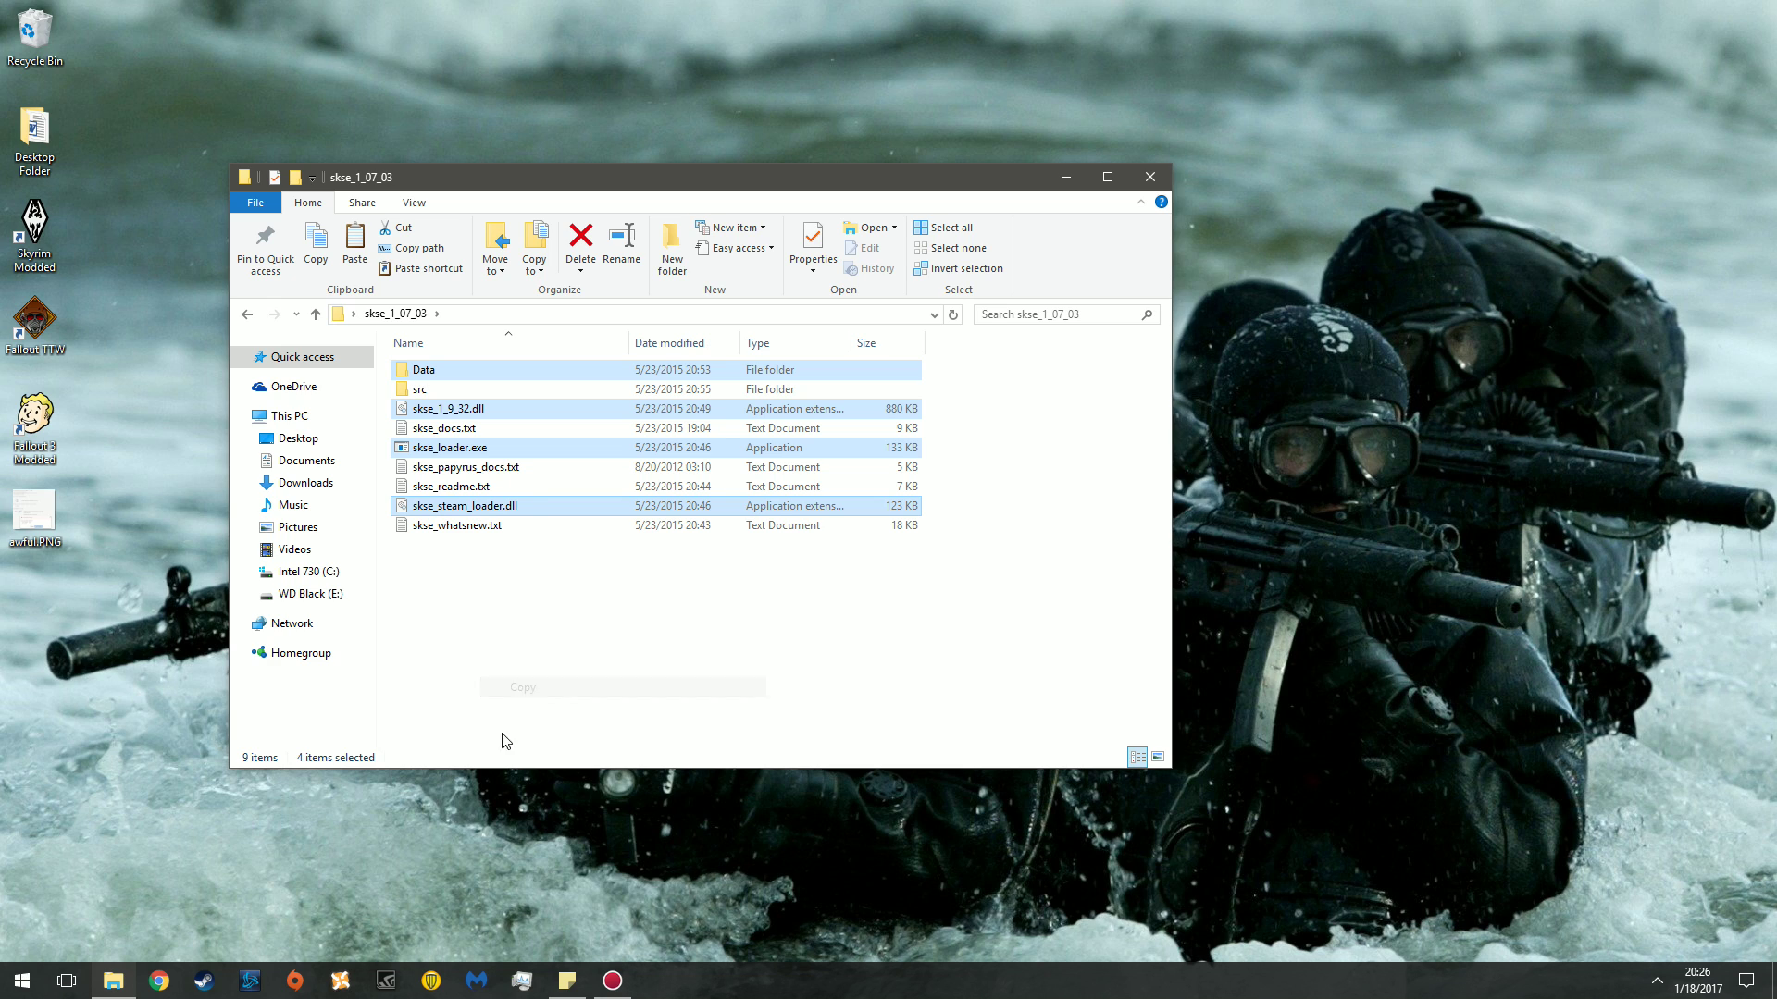
pyautogui.moveTo(109, 988)
# Step: Go to E:\Program Files (x86)\Steam\steamapps\common\Skyrim on WD Black (E:)
pyautogui.click(314, 599)
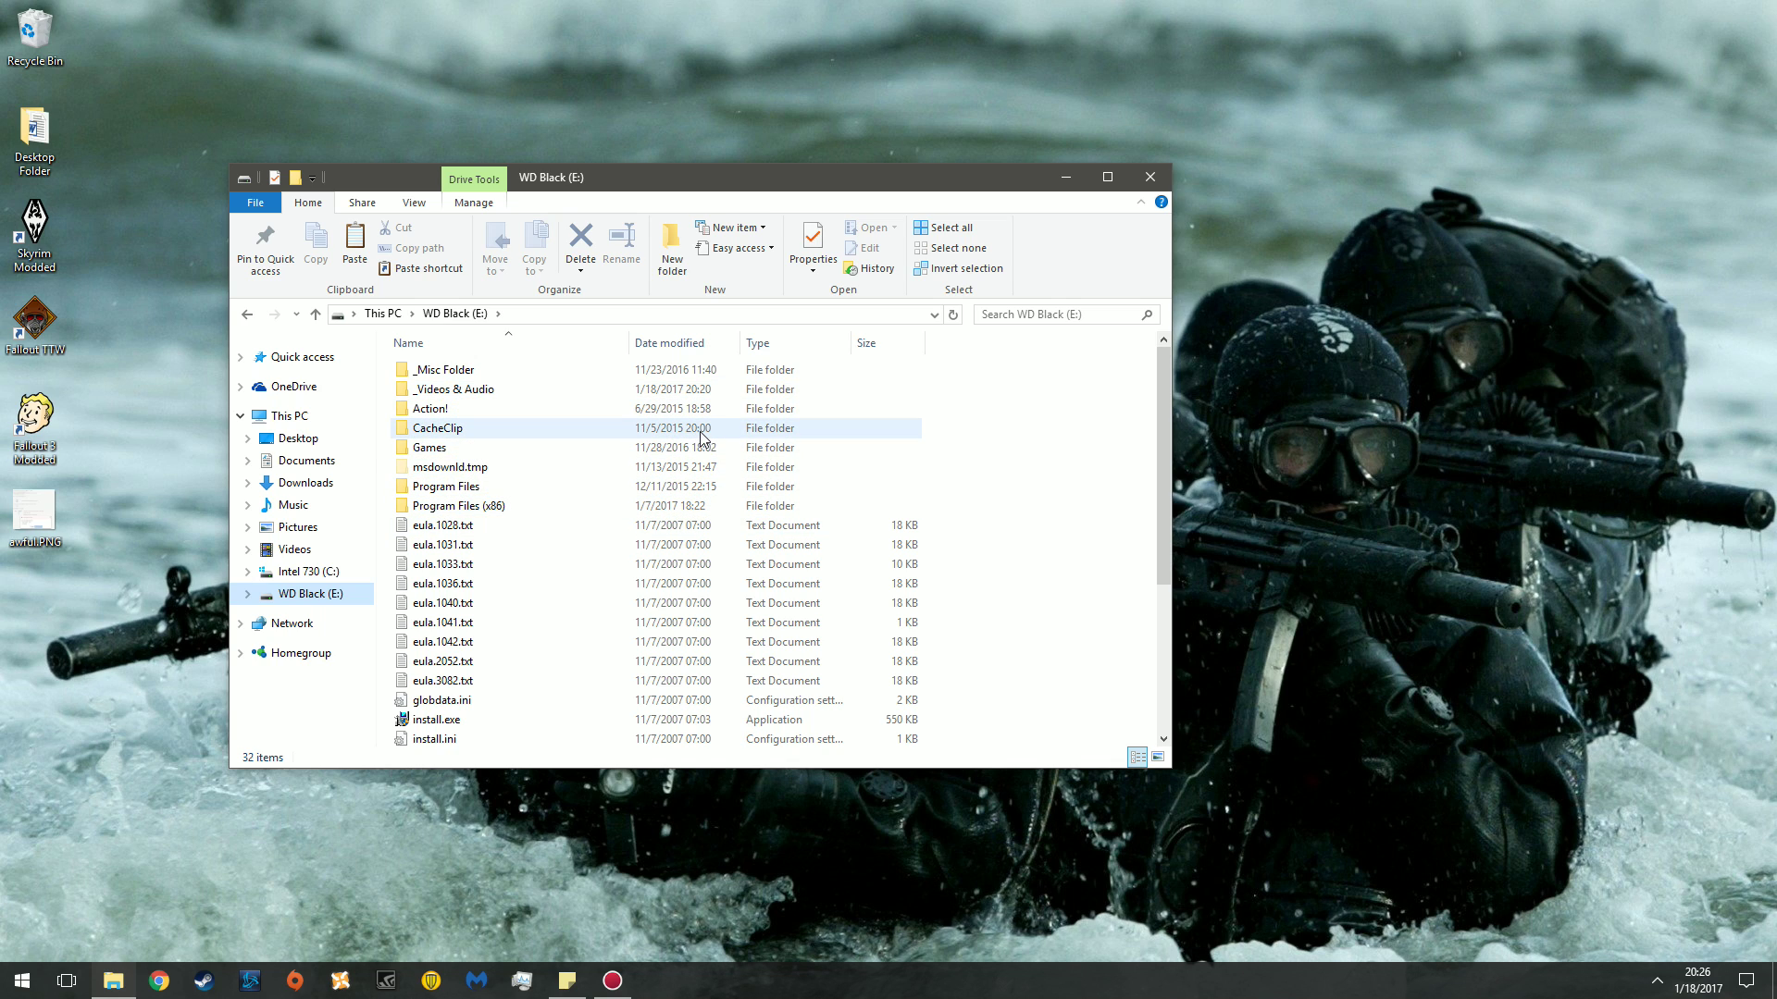
pyautogui.doubleClick(543, 507)
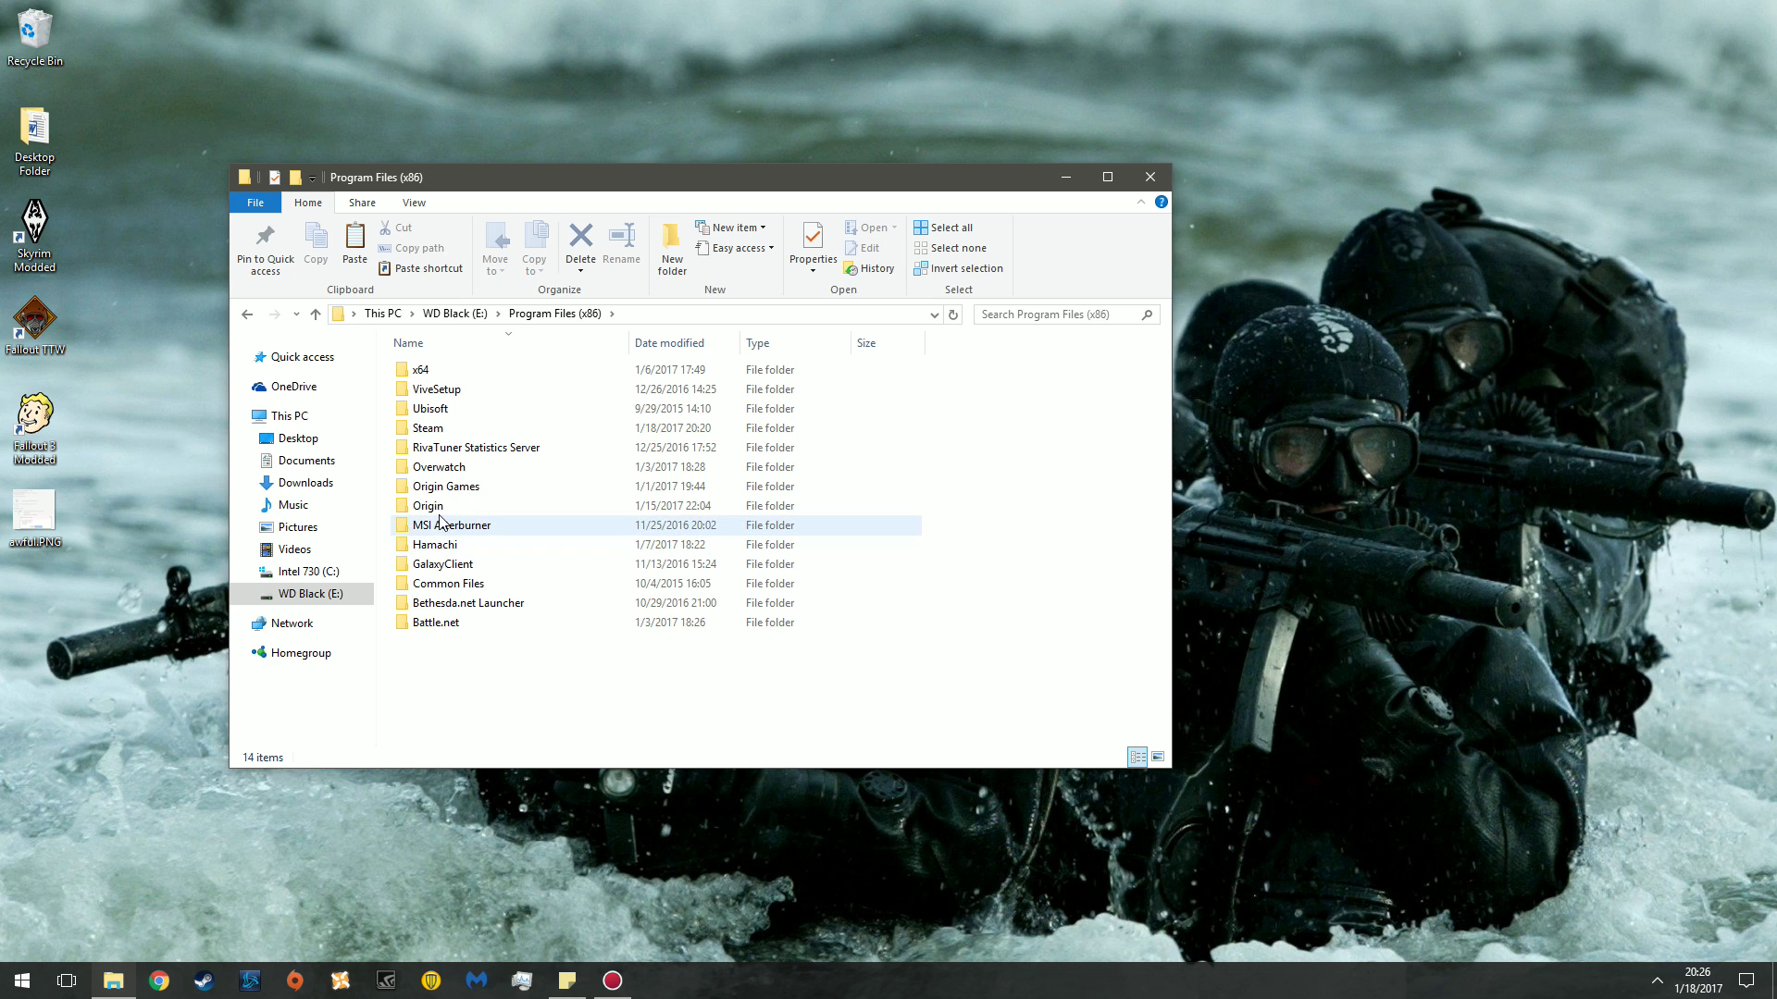
pyautogui.doubleClick(451, 428)
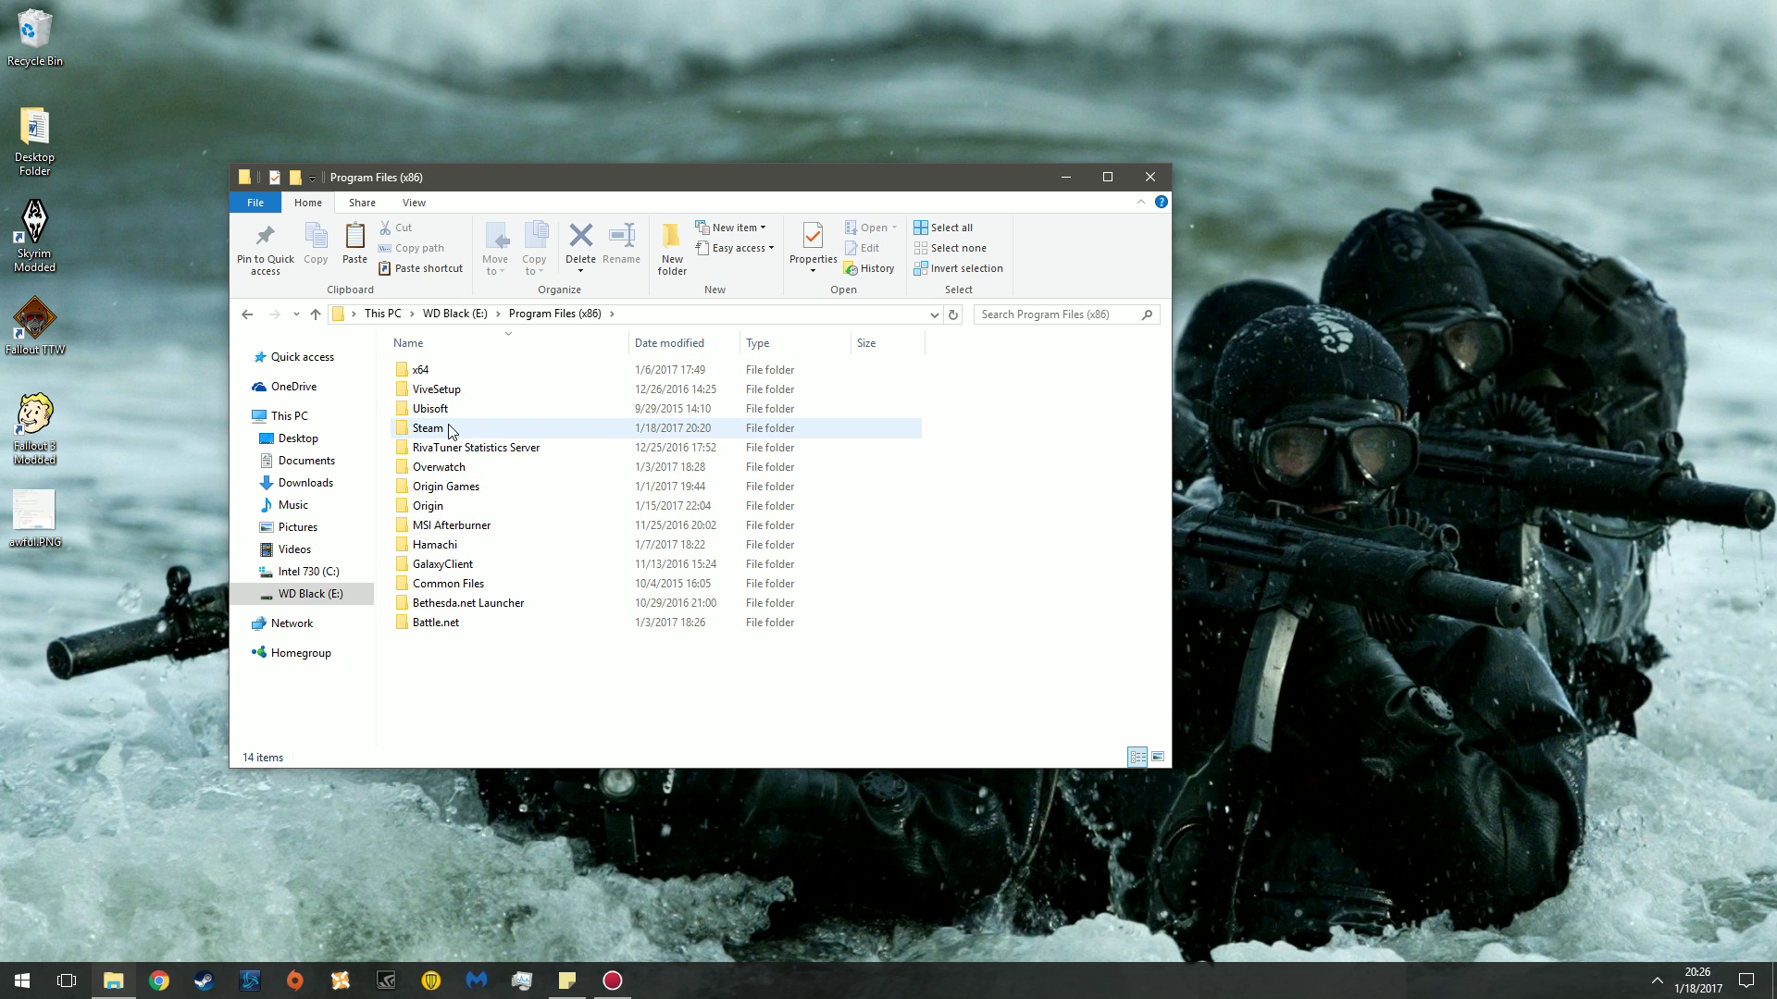
pyautogui.scroll(-2, 477, 472)
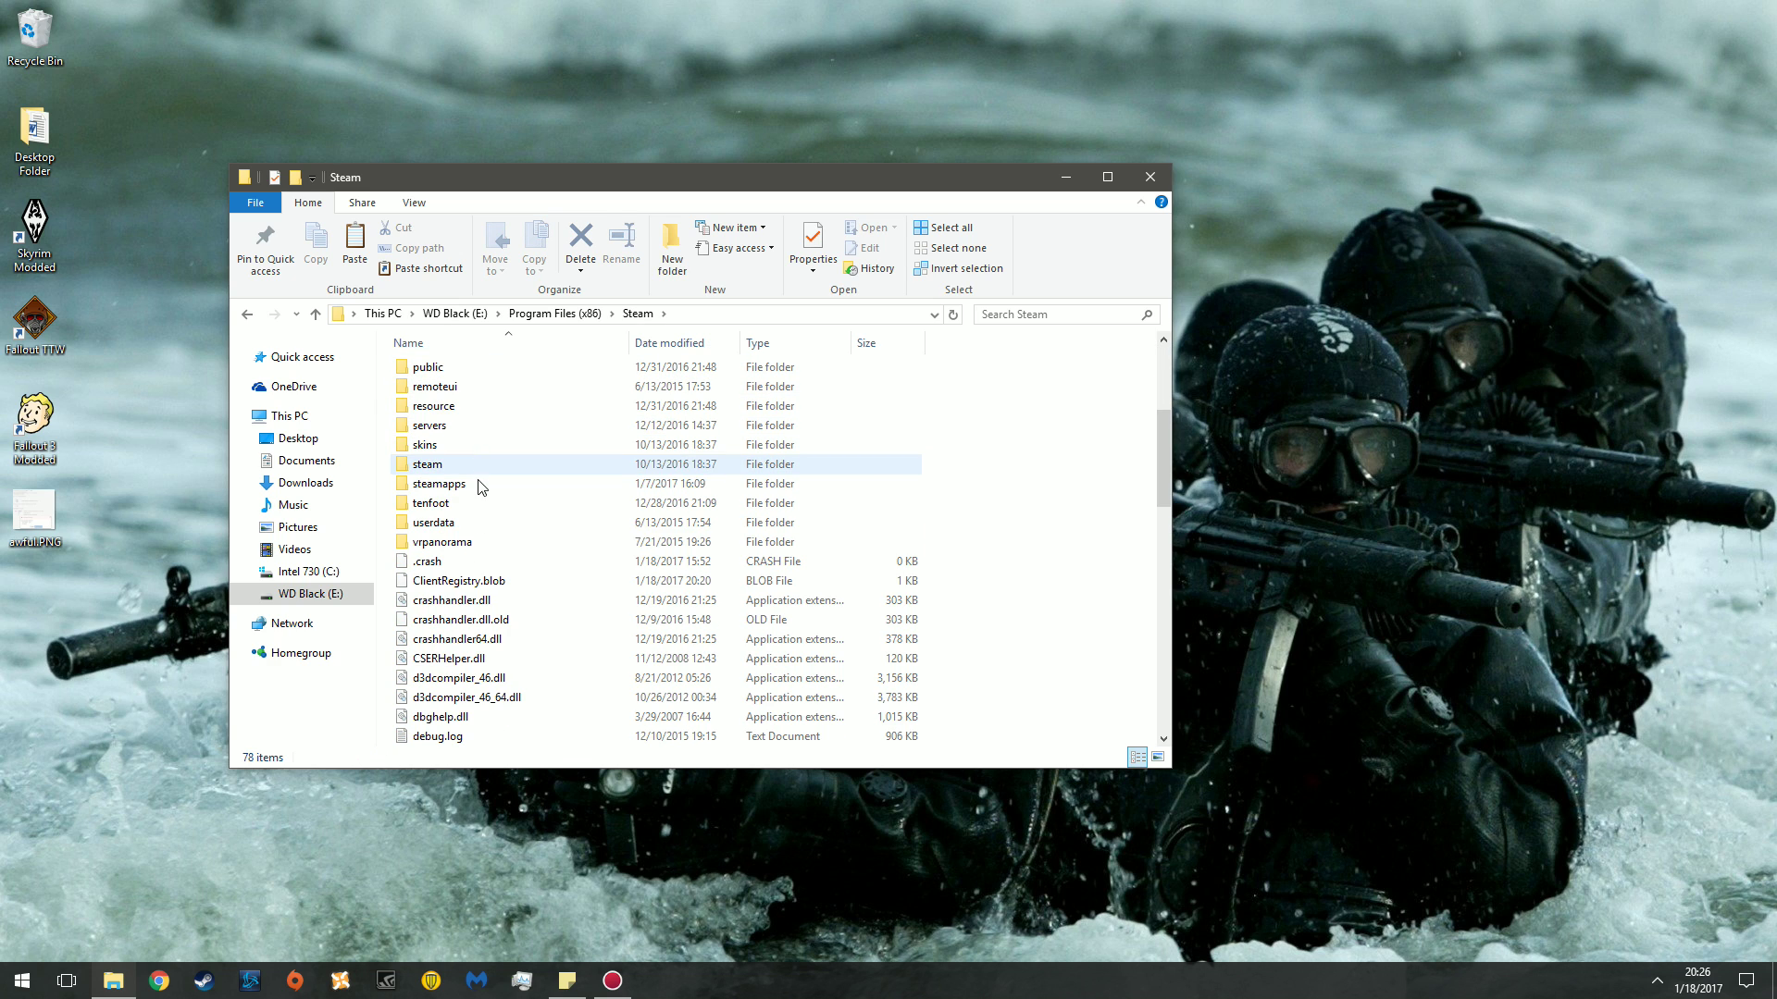
pyautogui.doubleClick(474, 490)
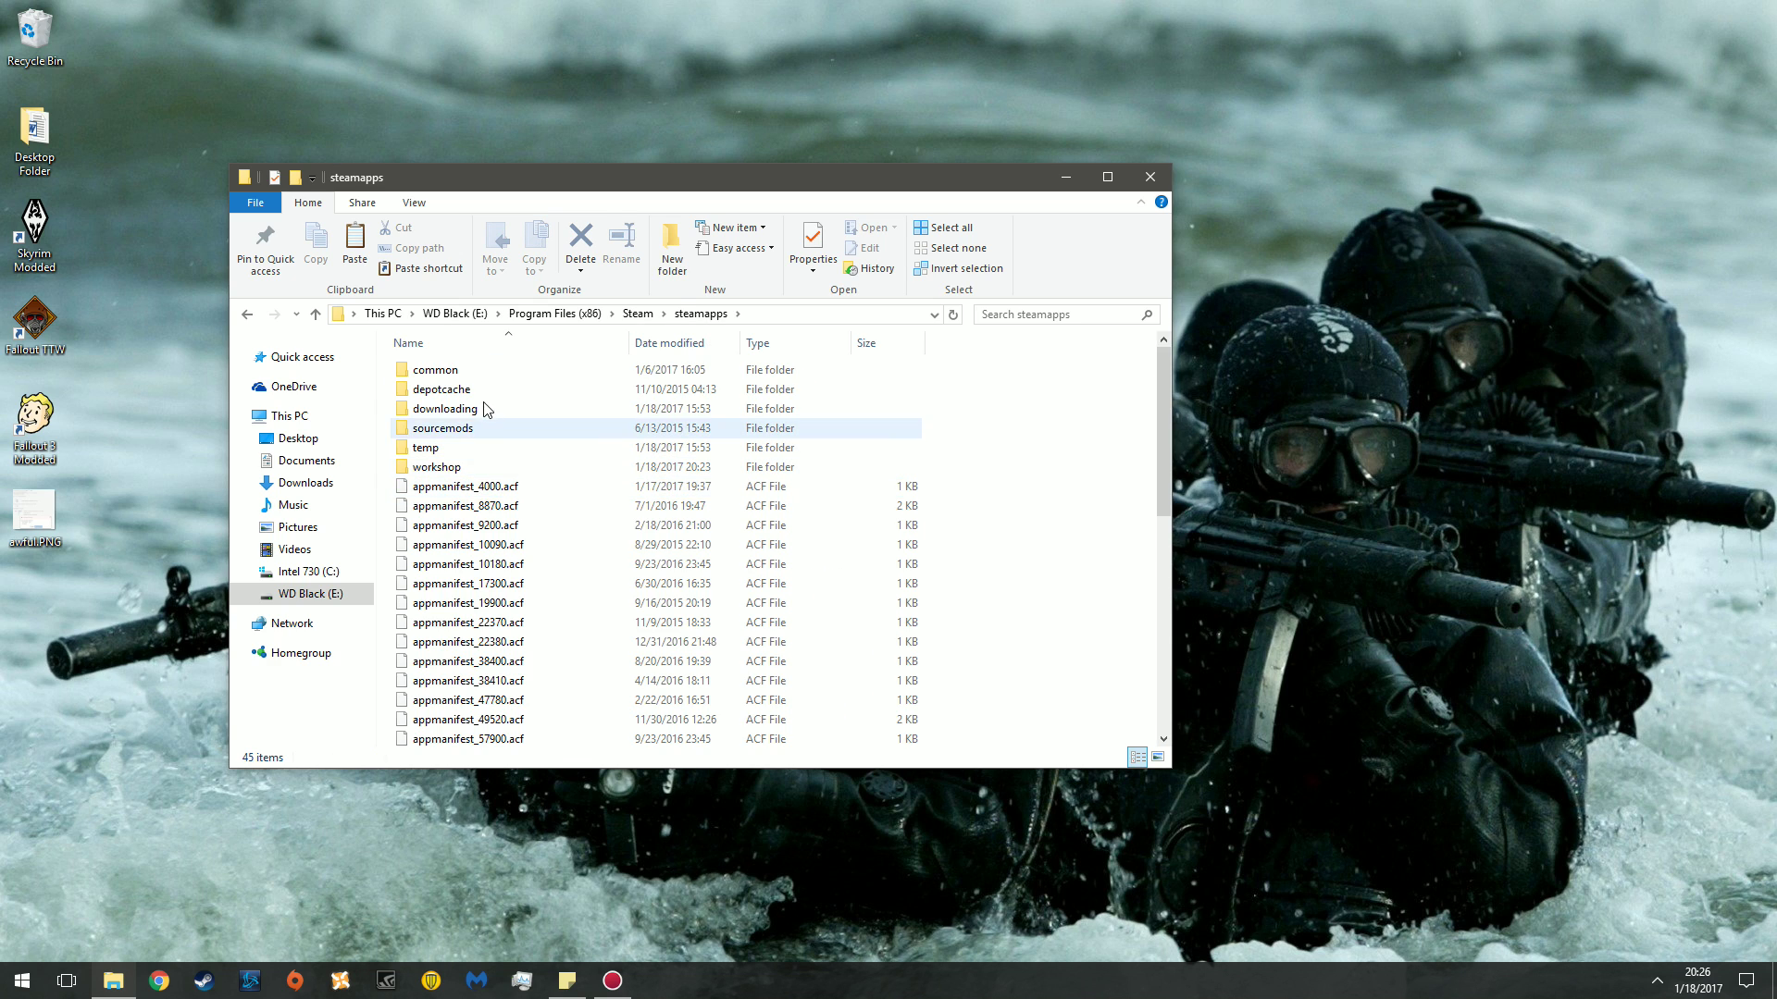
pyautogui.doubleClick(466, 371)
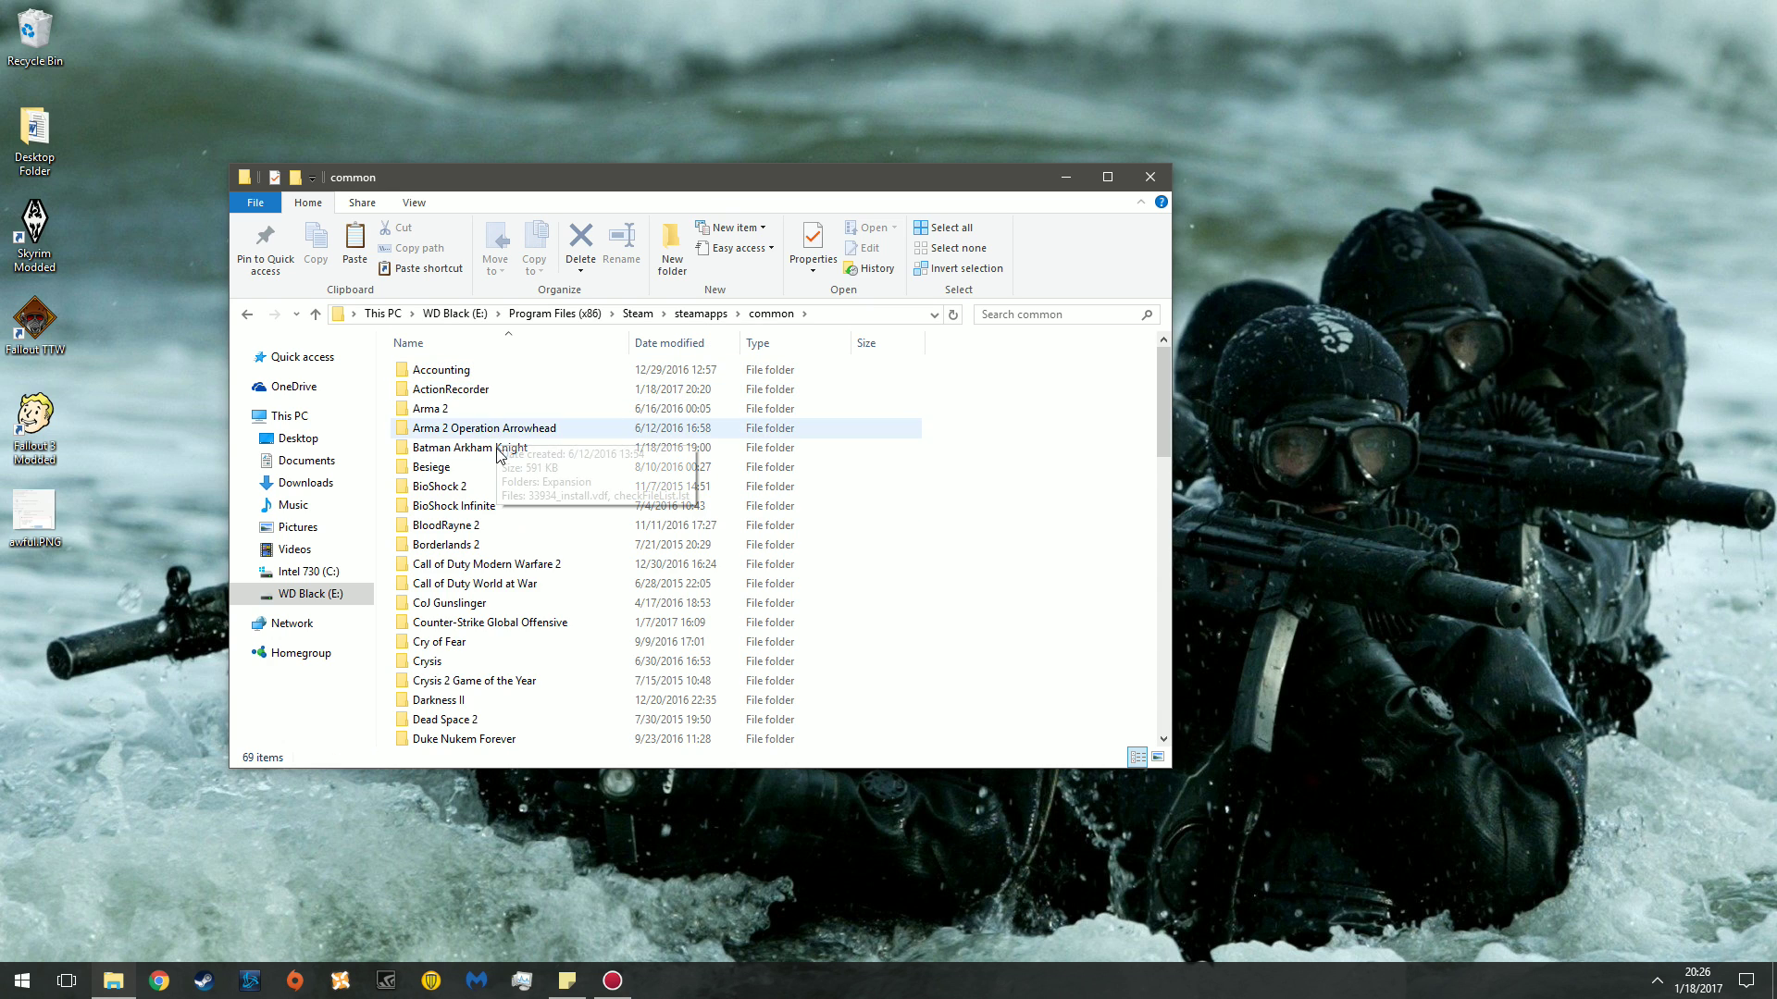
pyautogui.scroll(-4, 500, 453)
pyautogui.scroll(-7, 497, 544)
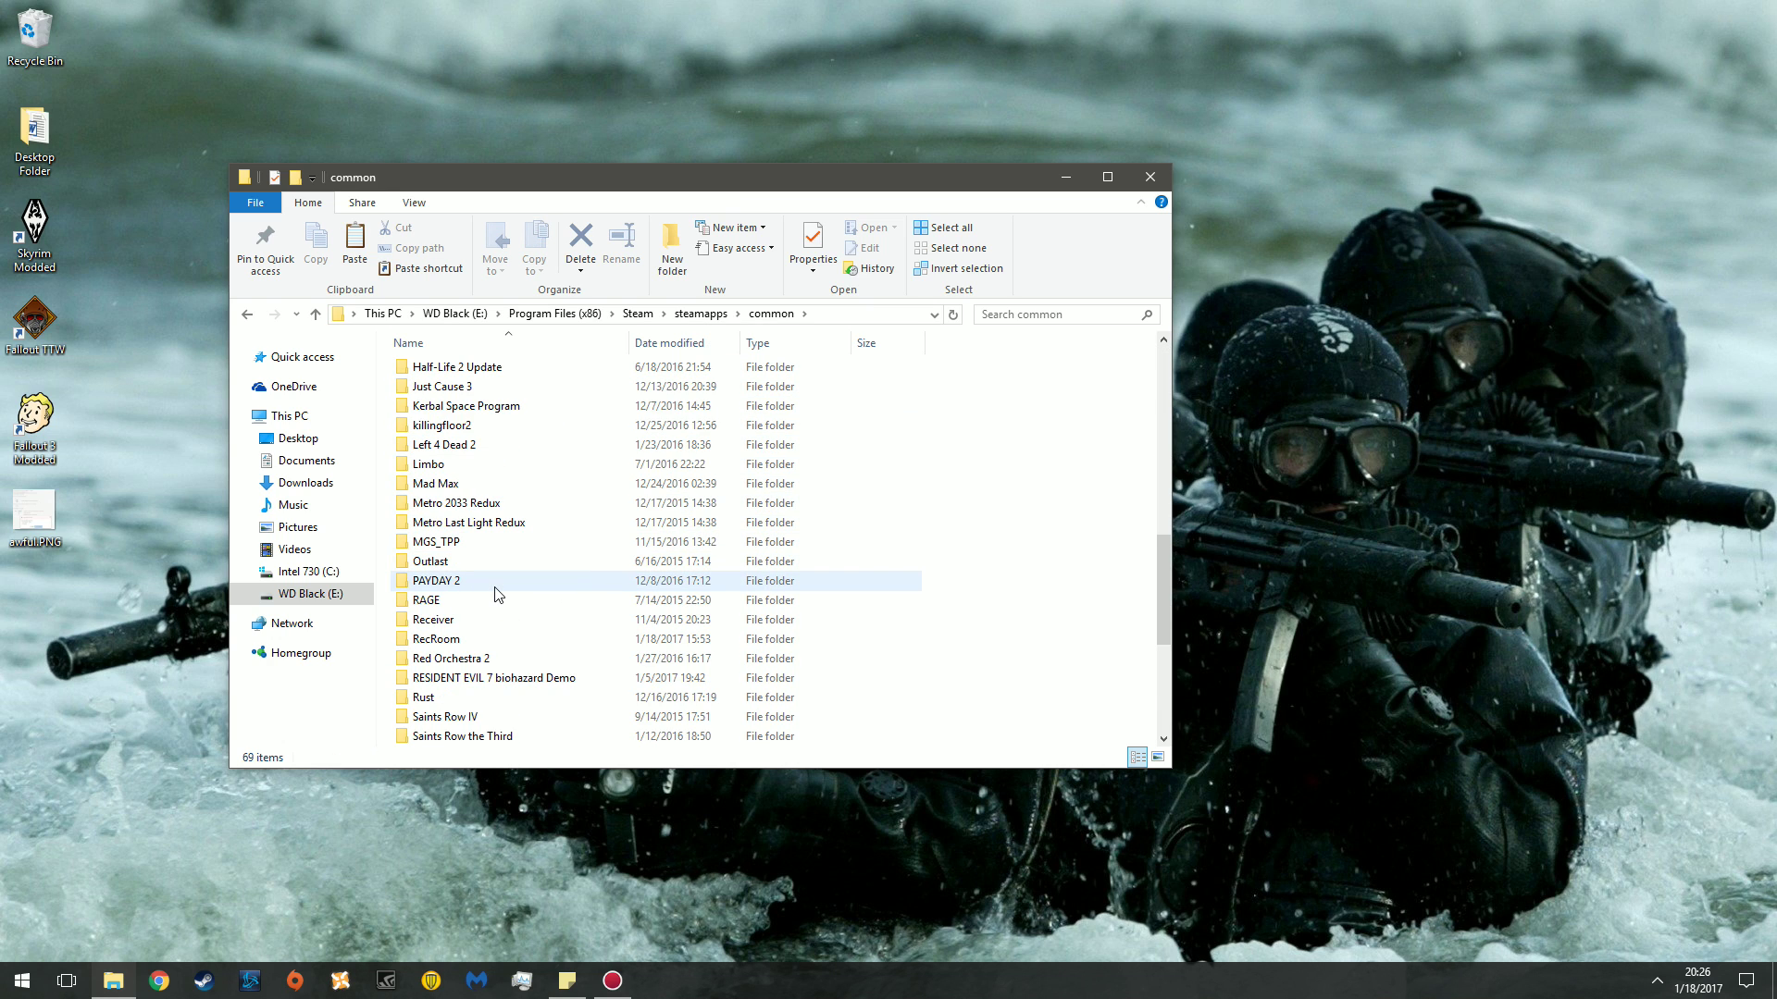
pyautogui.scroll(-2, 496, 591)
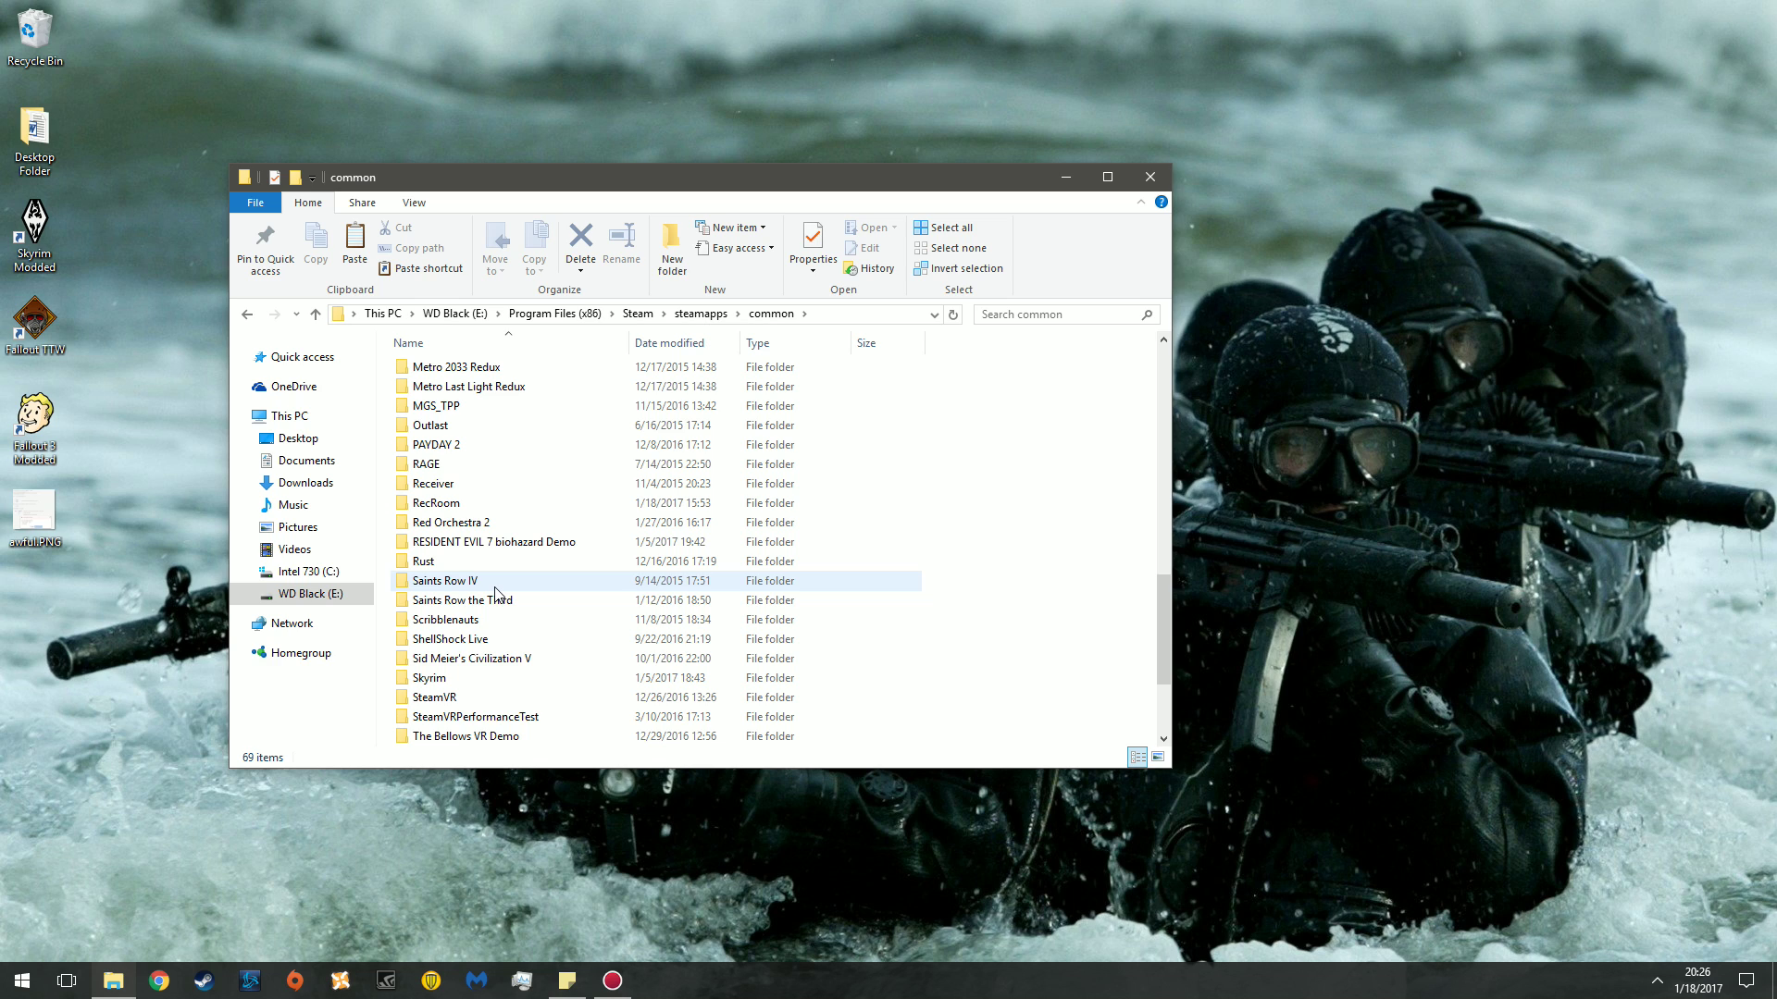
pyautogui.doubleClick(463, 680)
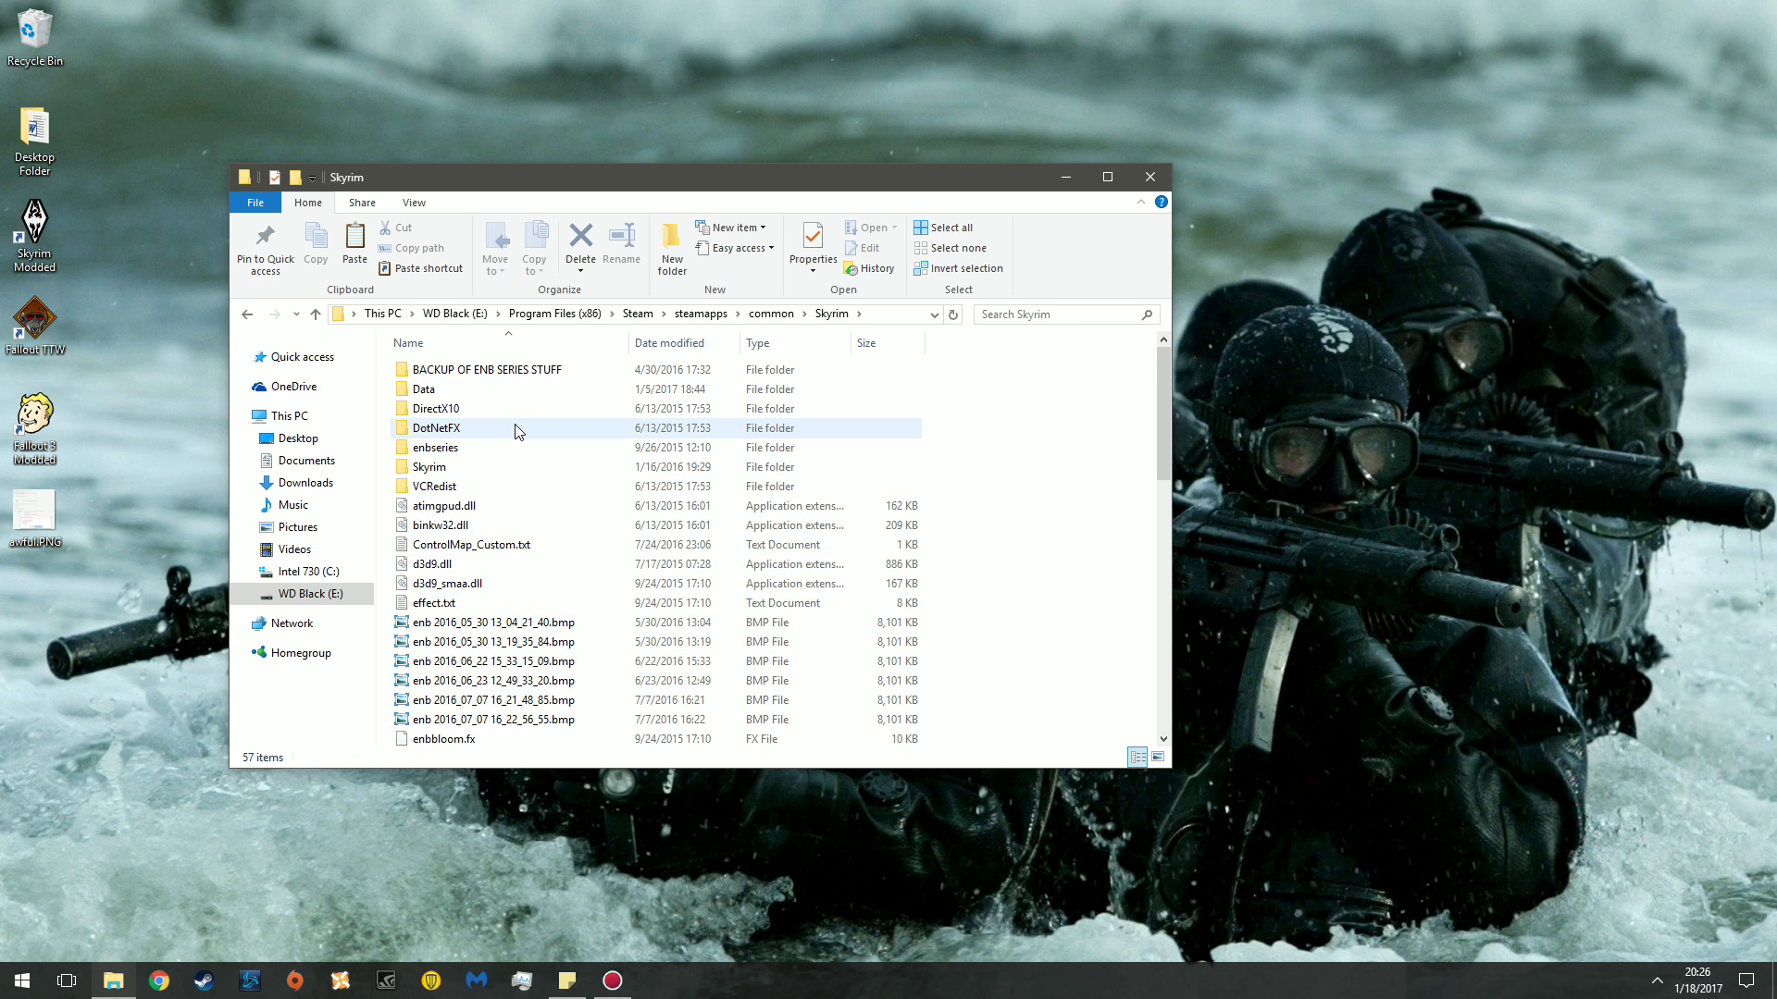
# Step: Paste the copied SKSE items into Skyrim, replacing the 123 same-named files
pyautogui.scroll(-12, 522, 555)
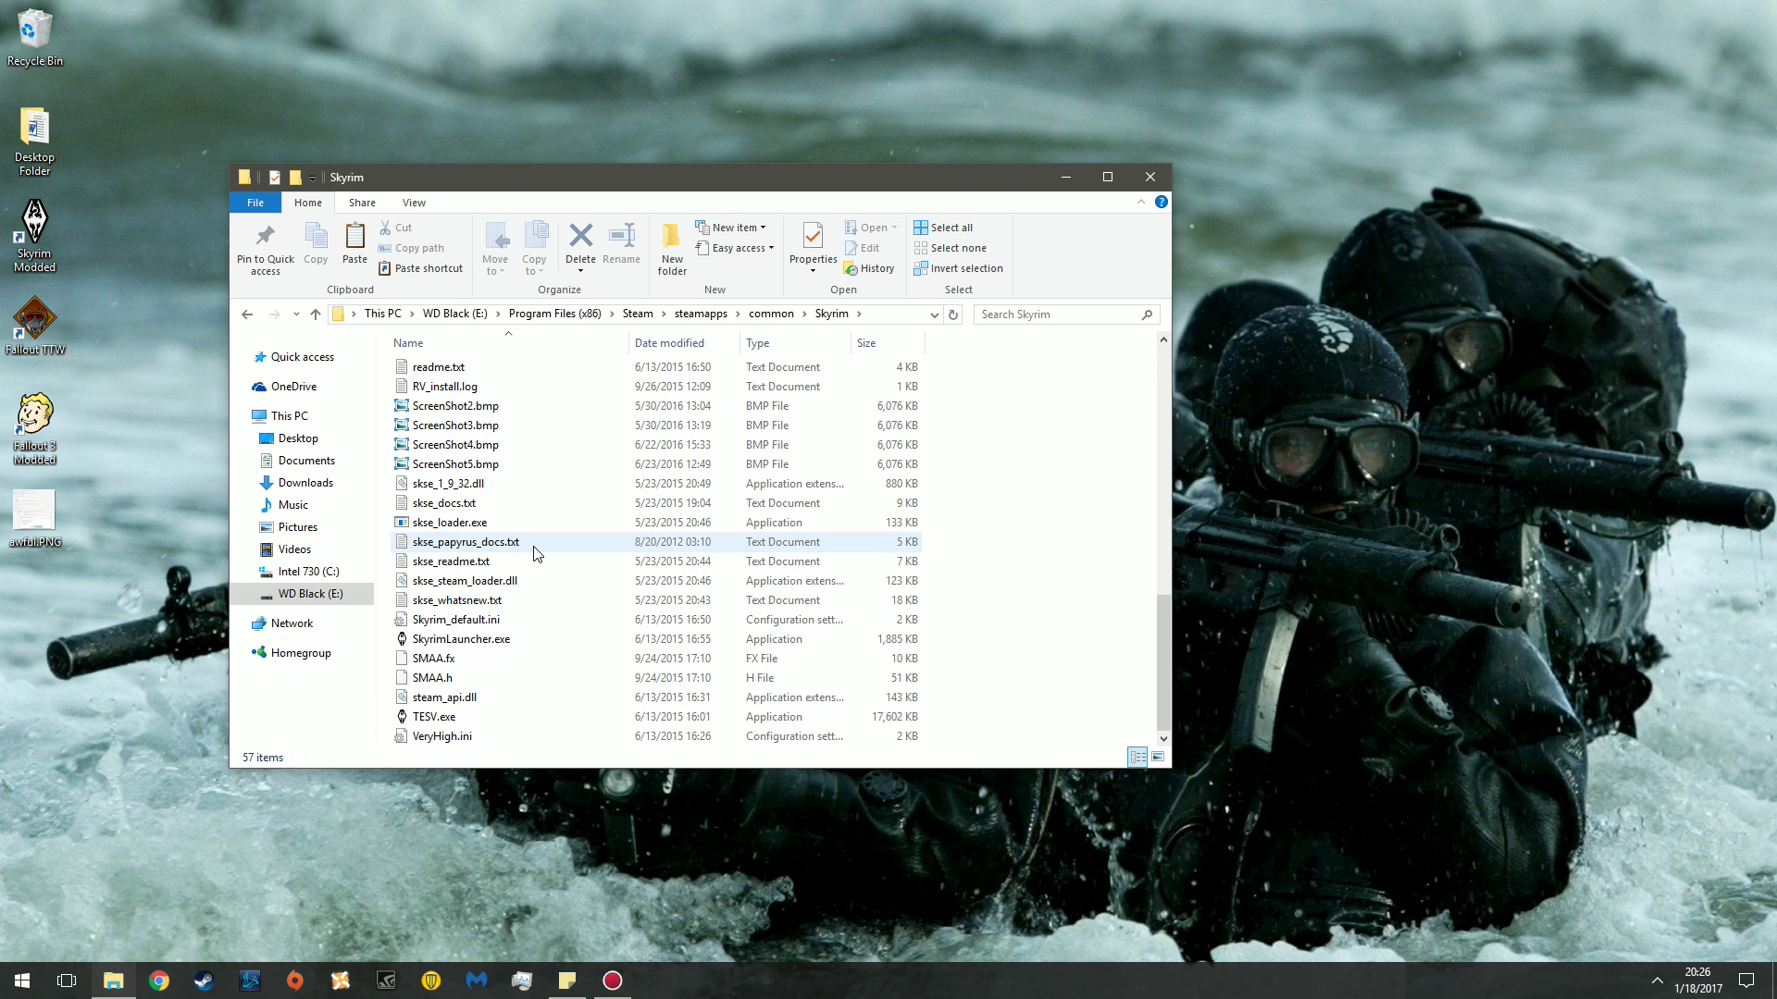
pyautogui.scroll(12, 530, 650)
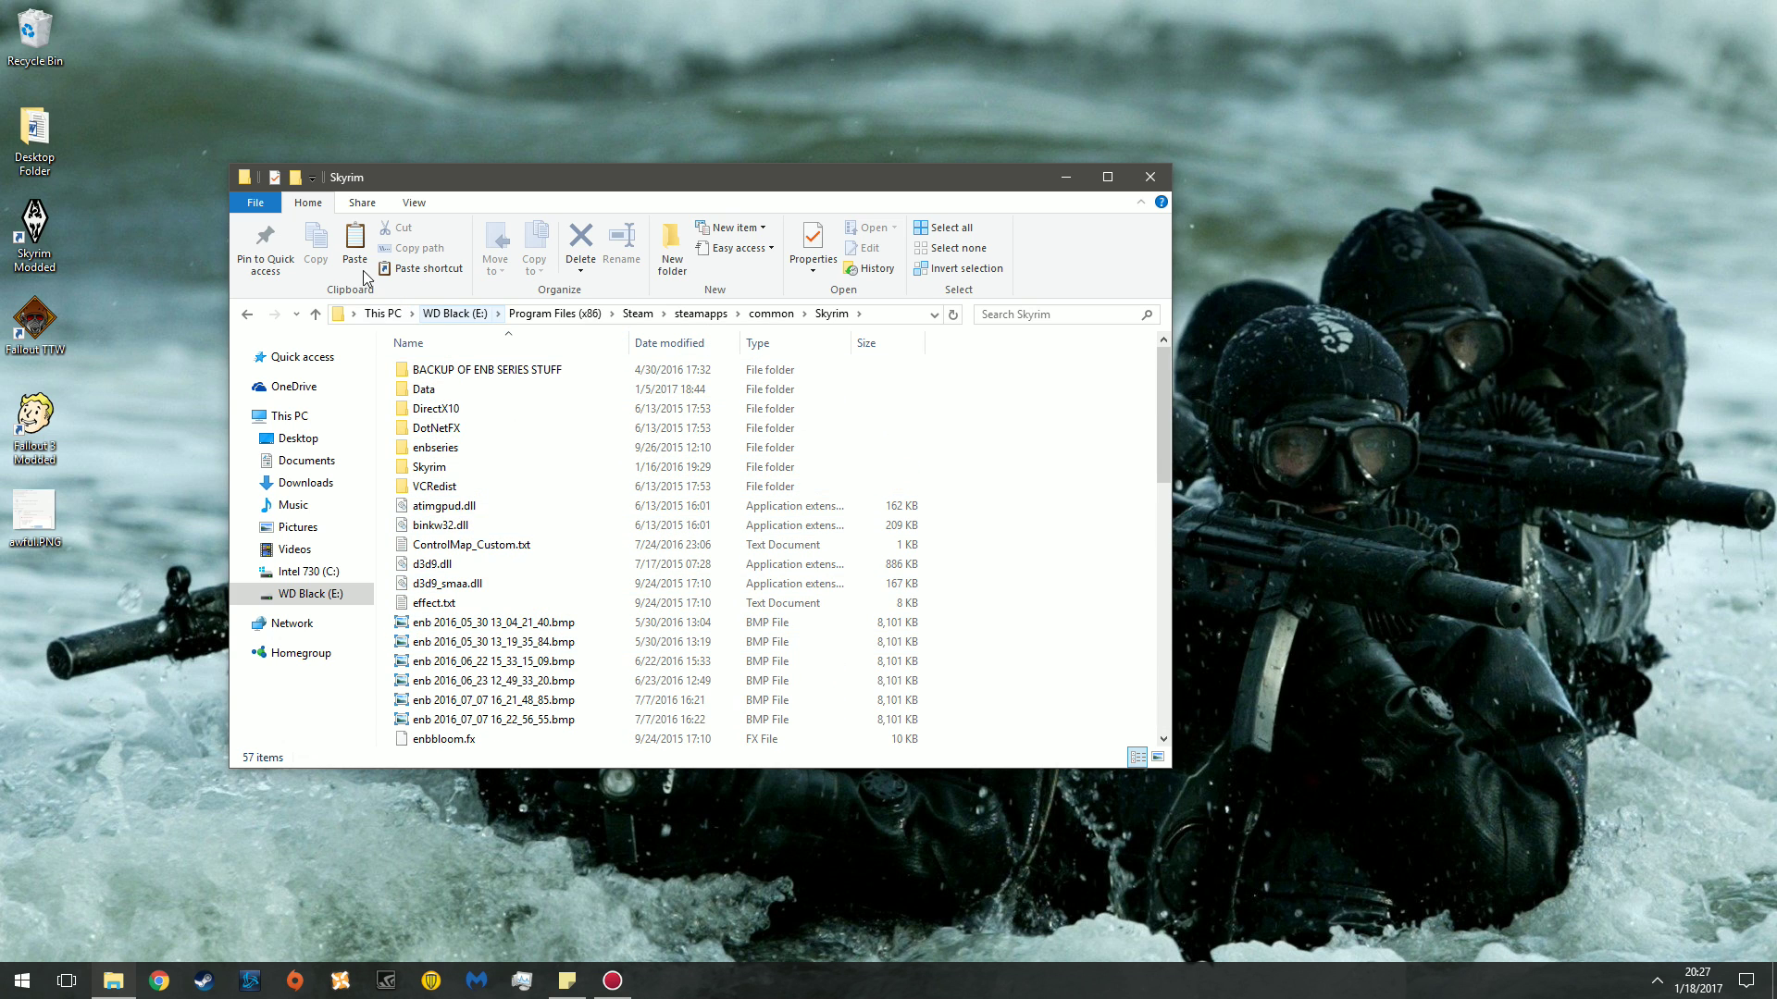
pyautogui.click(351, 243)
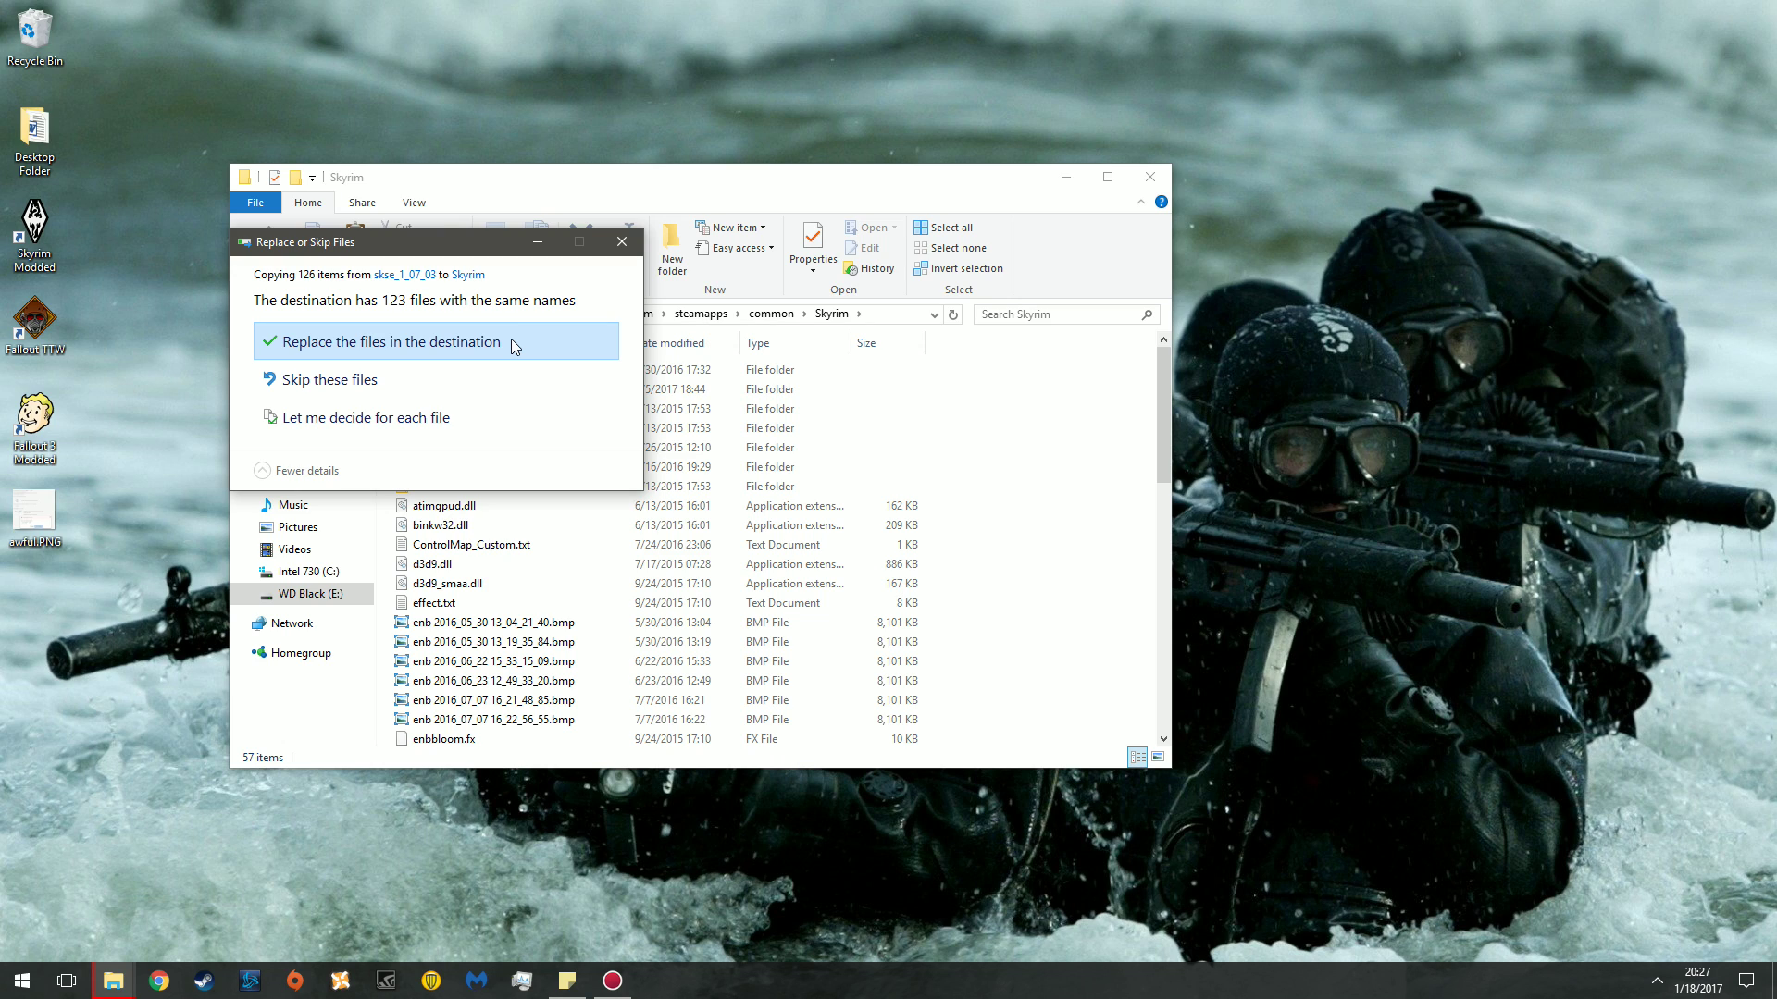
pyautogui.click(483, 341)
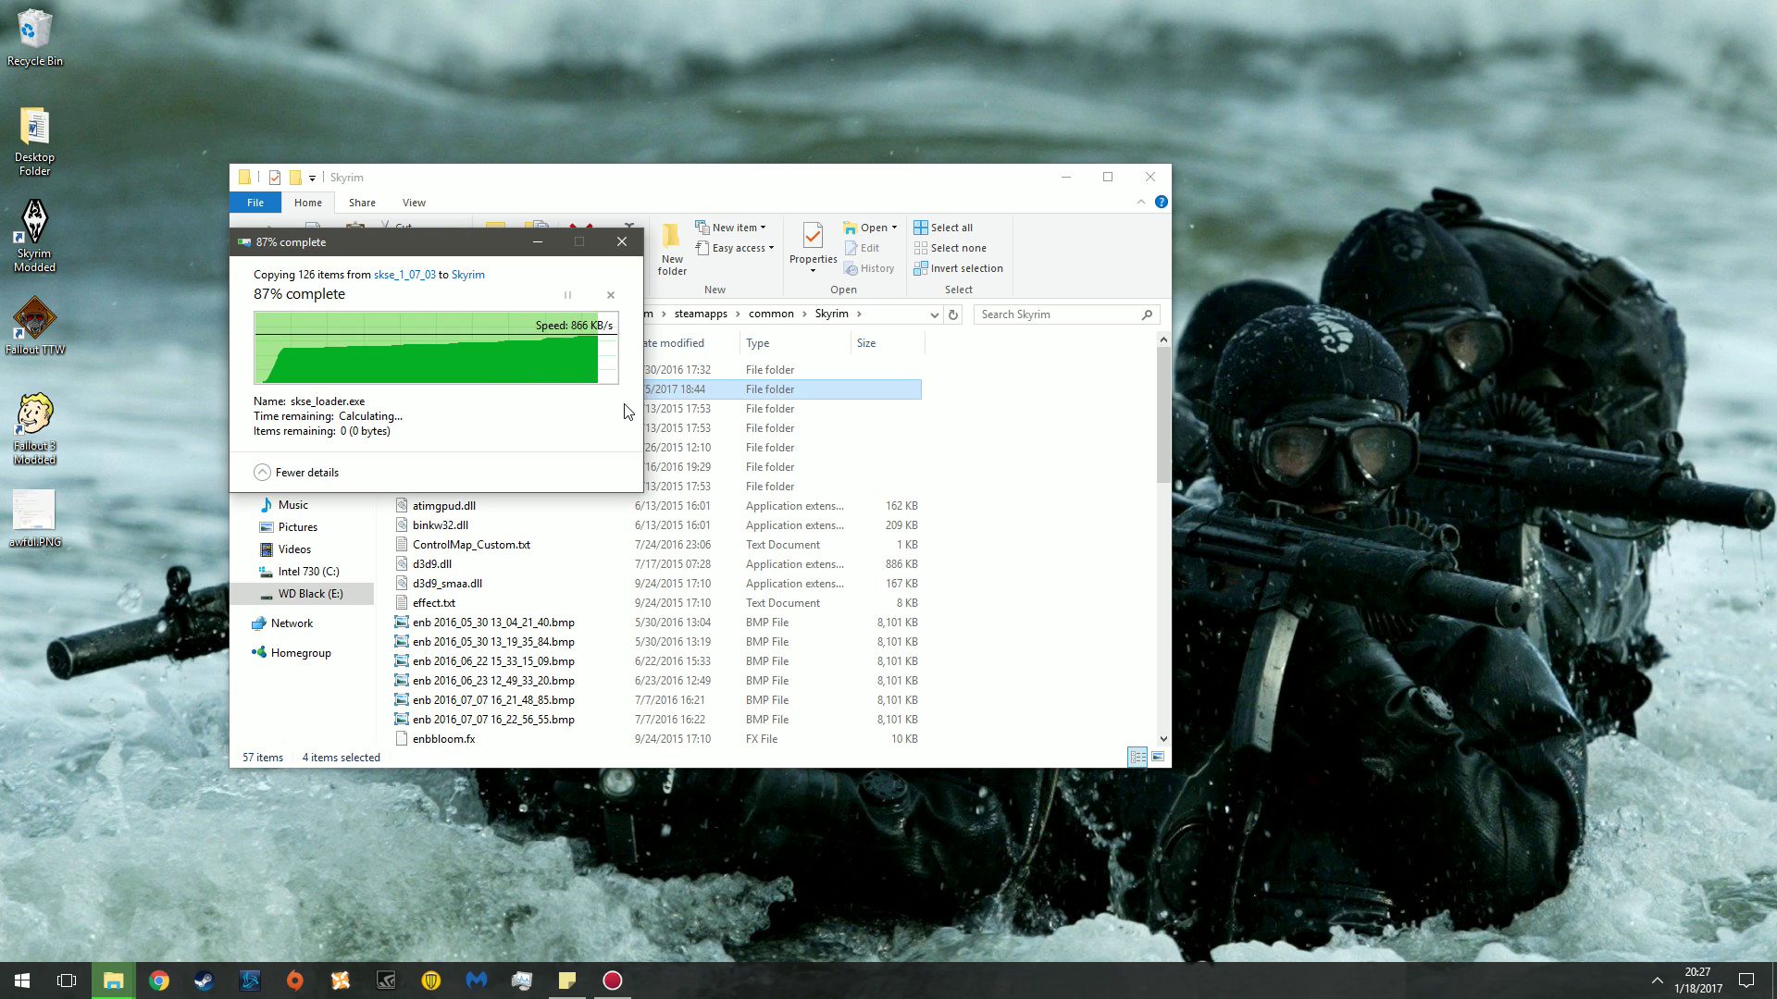
pyautogui.click(1023, 493)
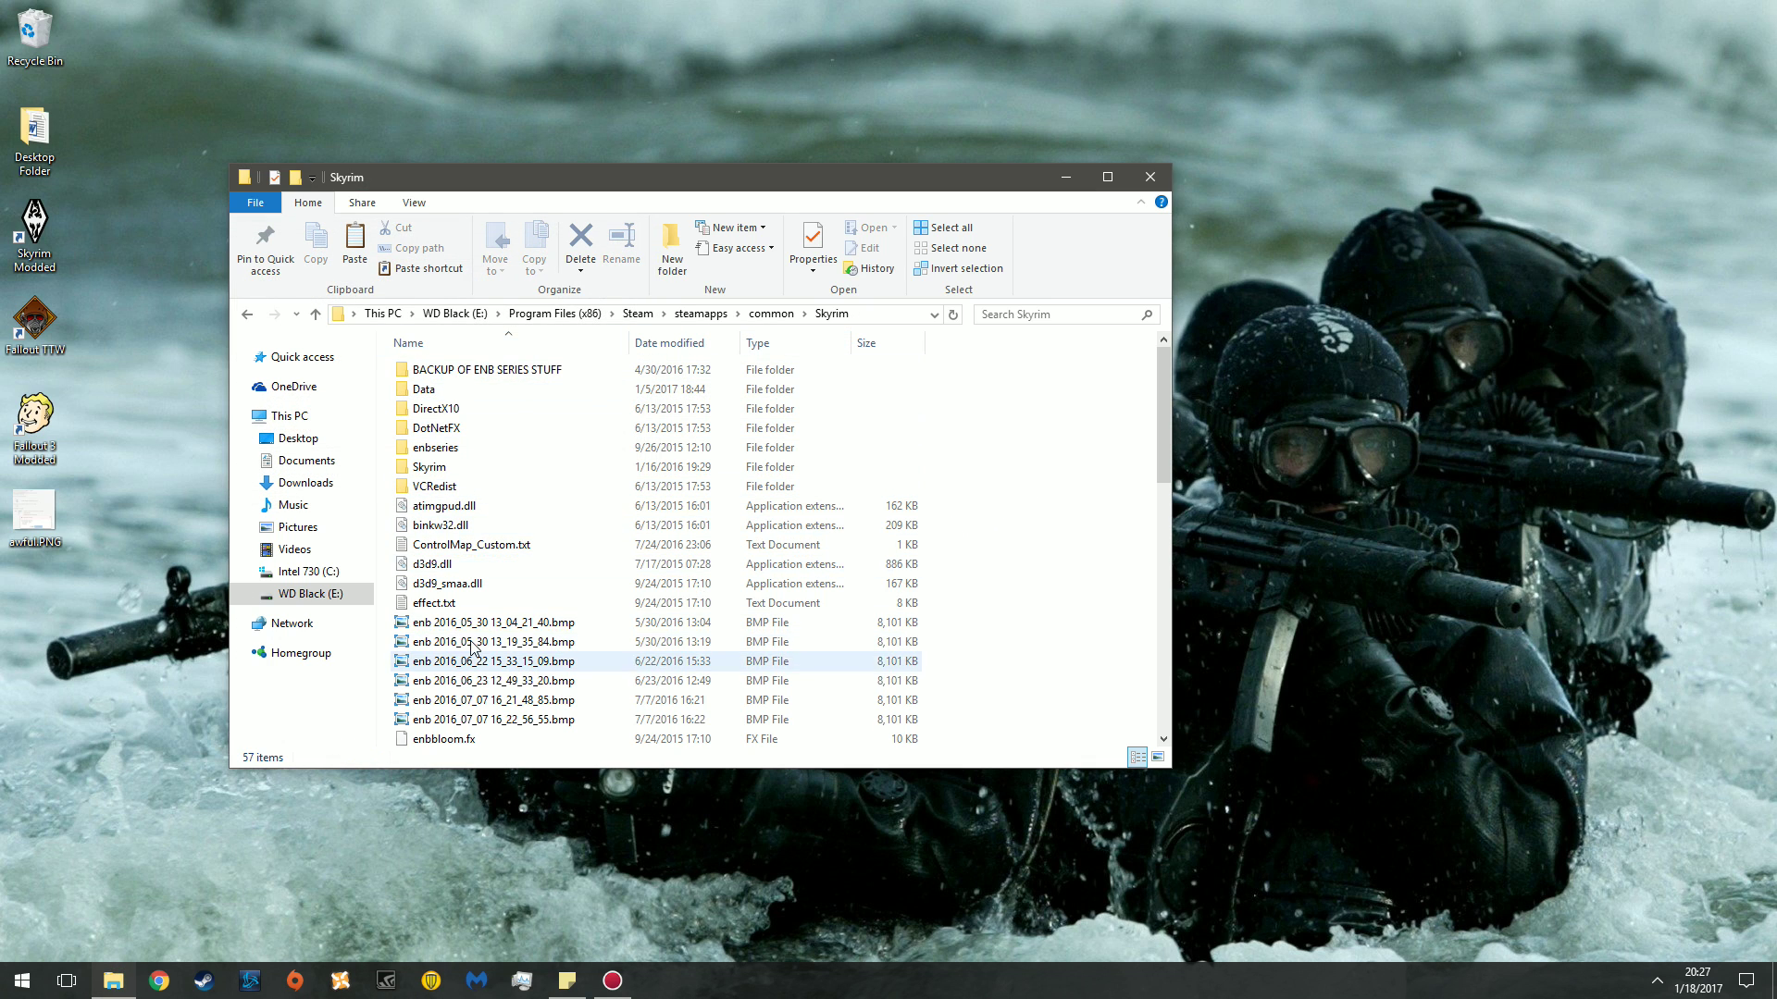
pyautogui.scroll(-4, 552, 425)
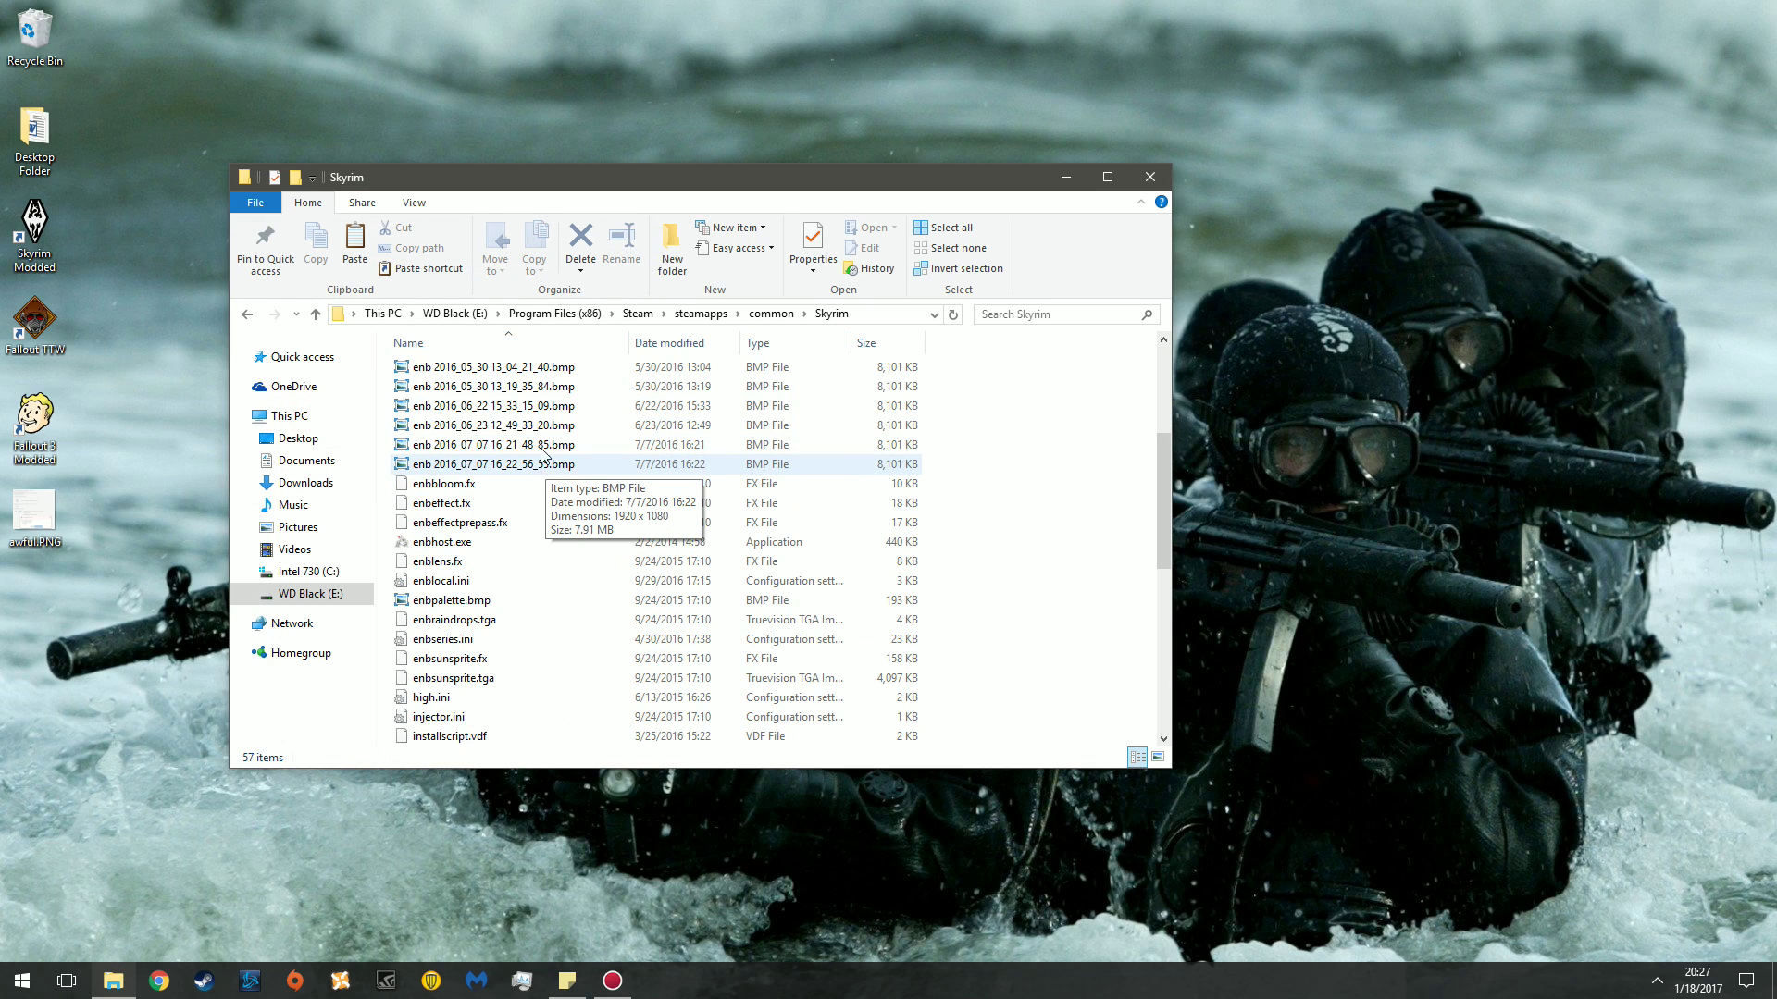
pyautogui.click(34, 240)
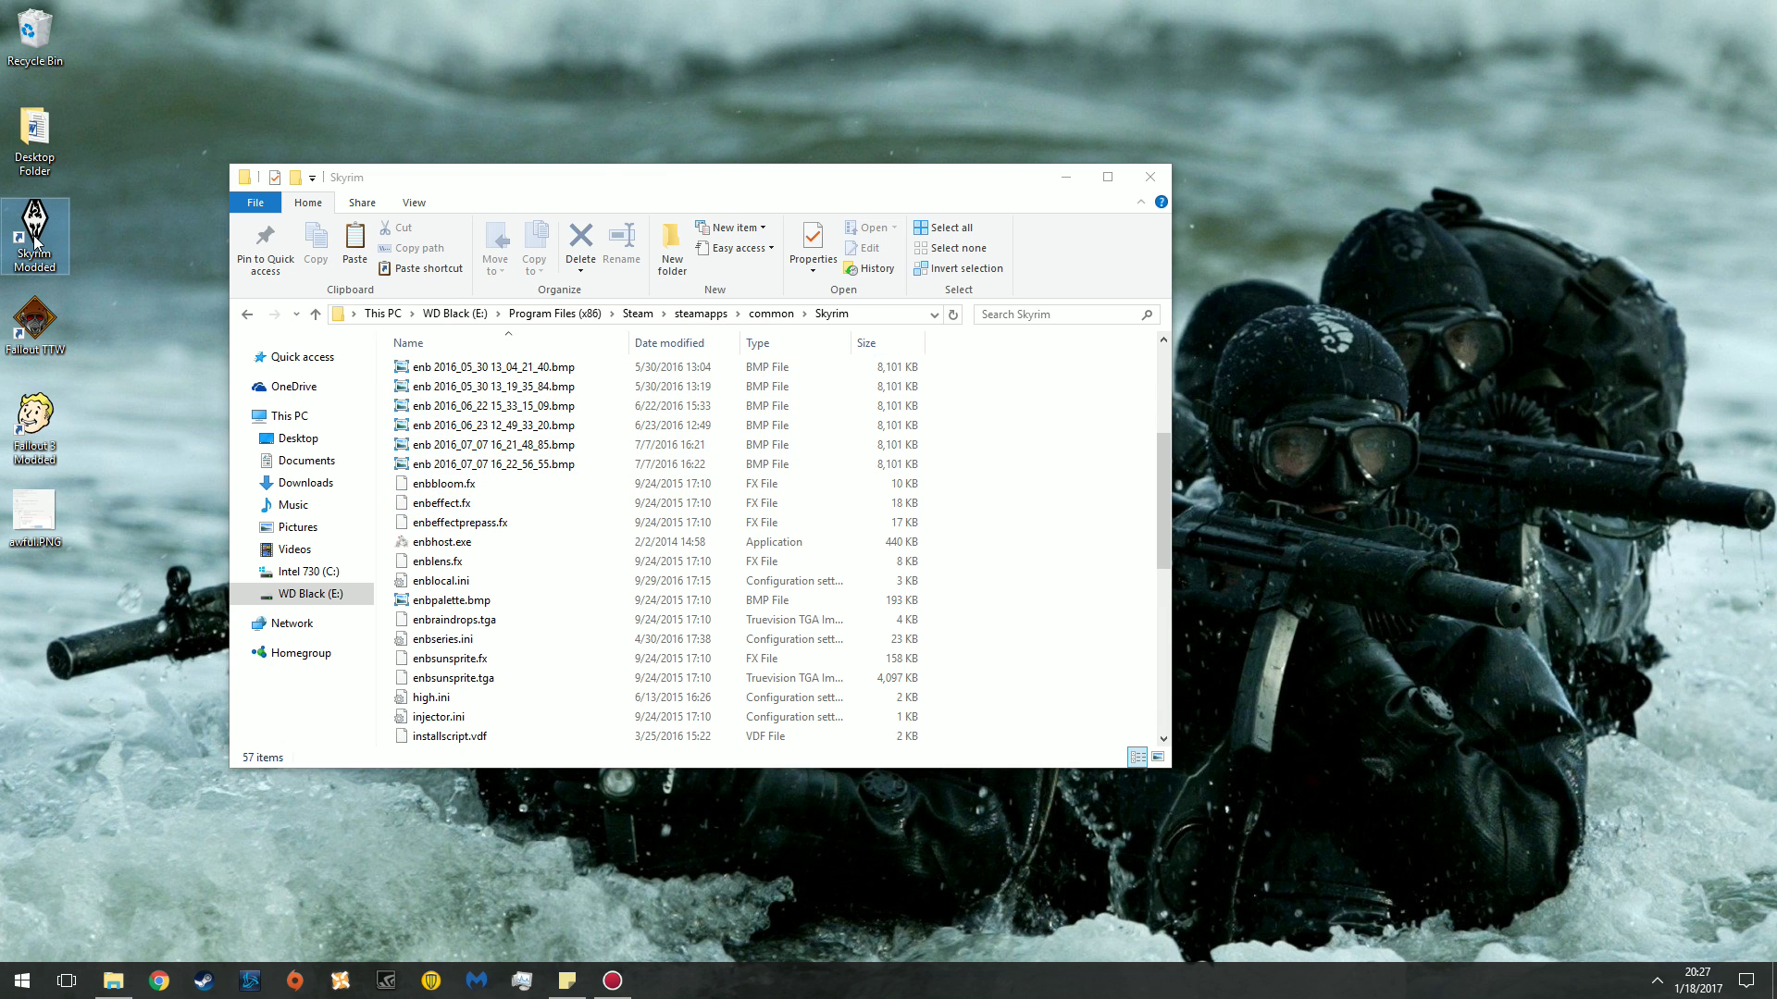
pyautogui.rightClick(34, 239)
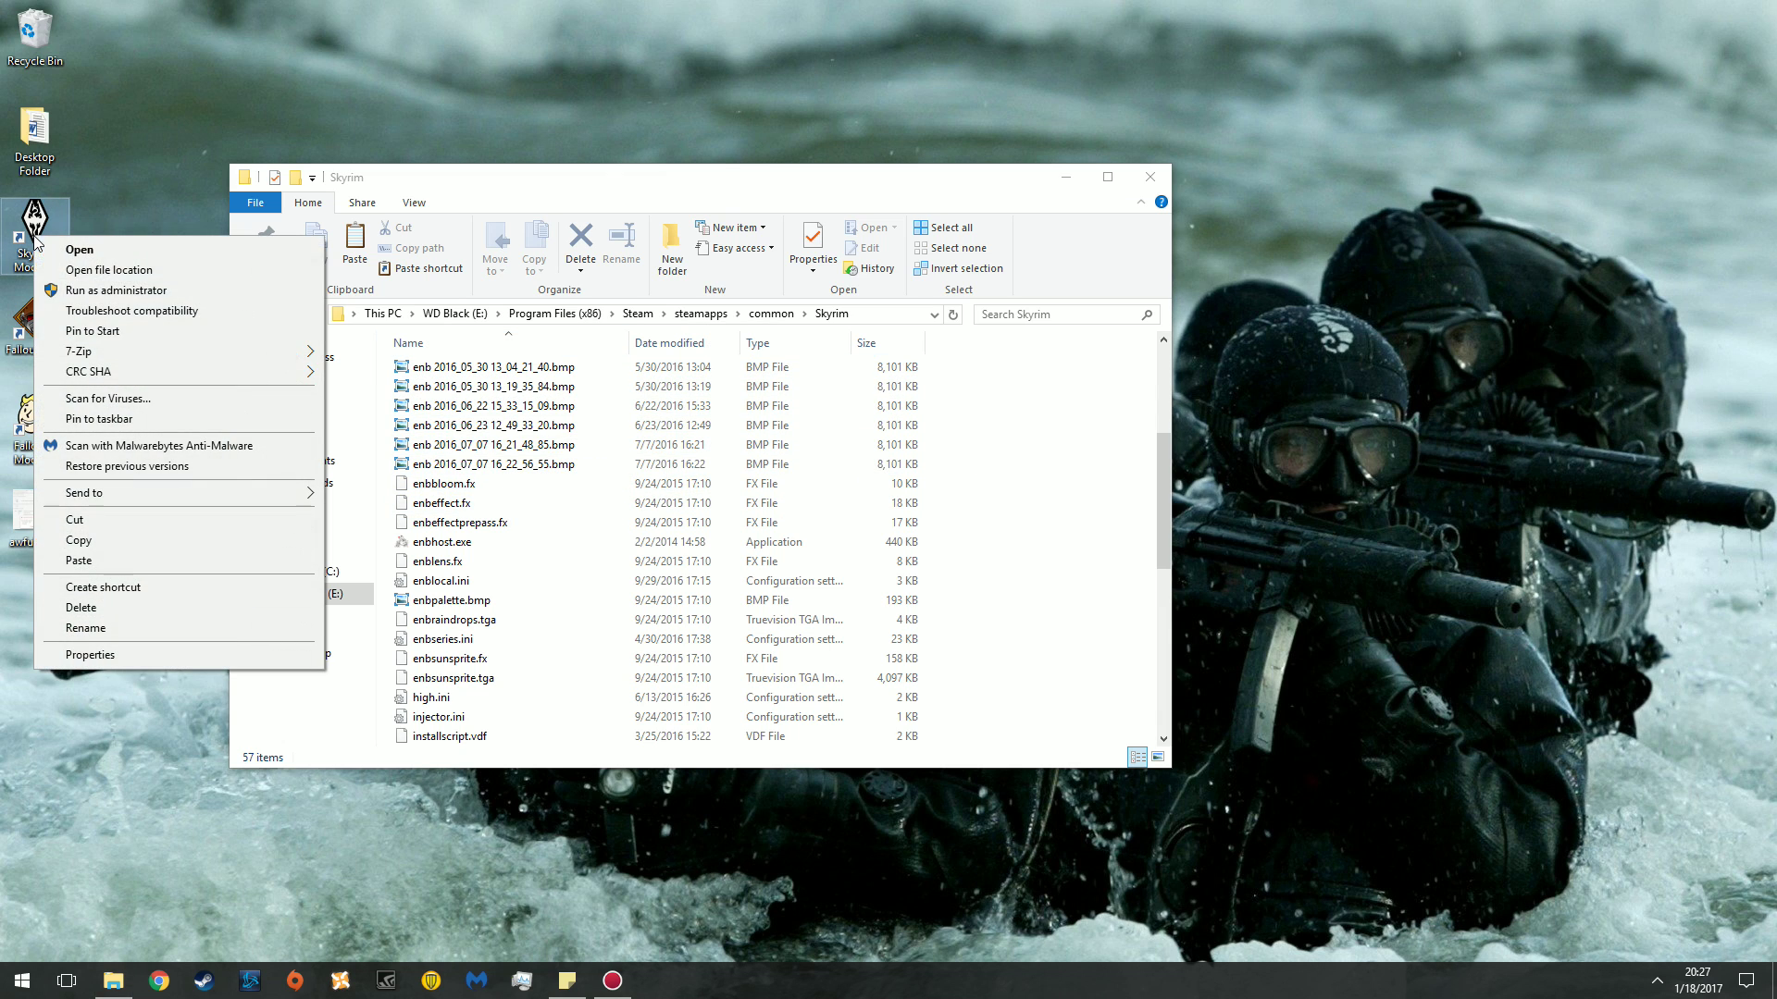
pyautogui.click(146, 652)
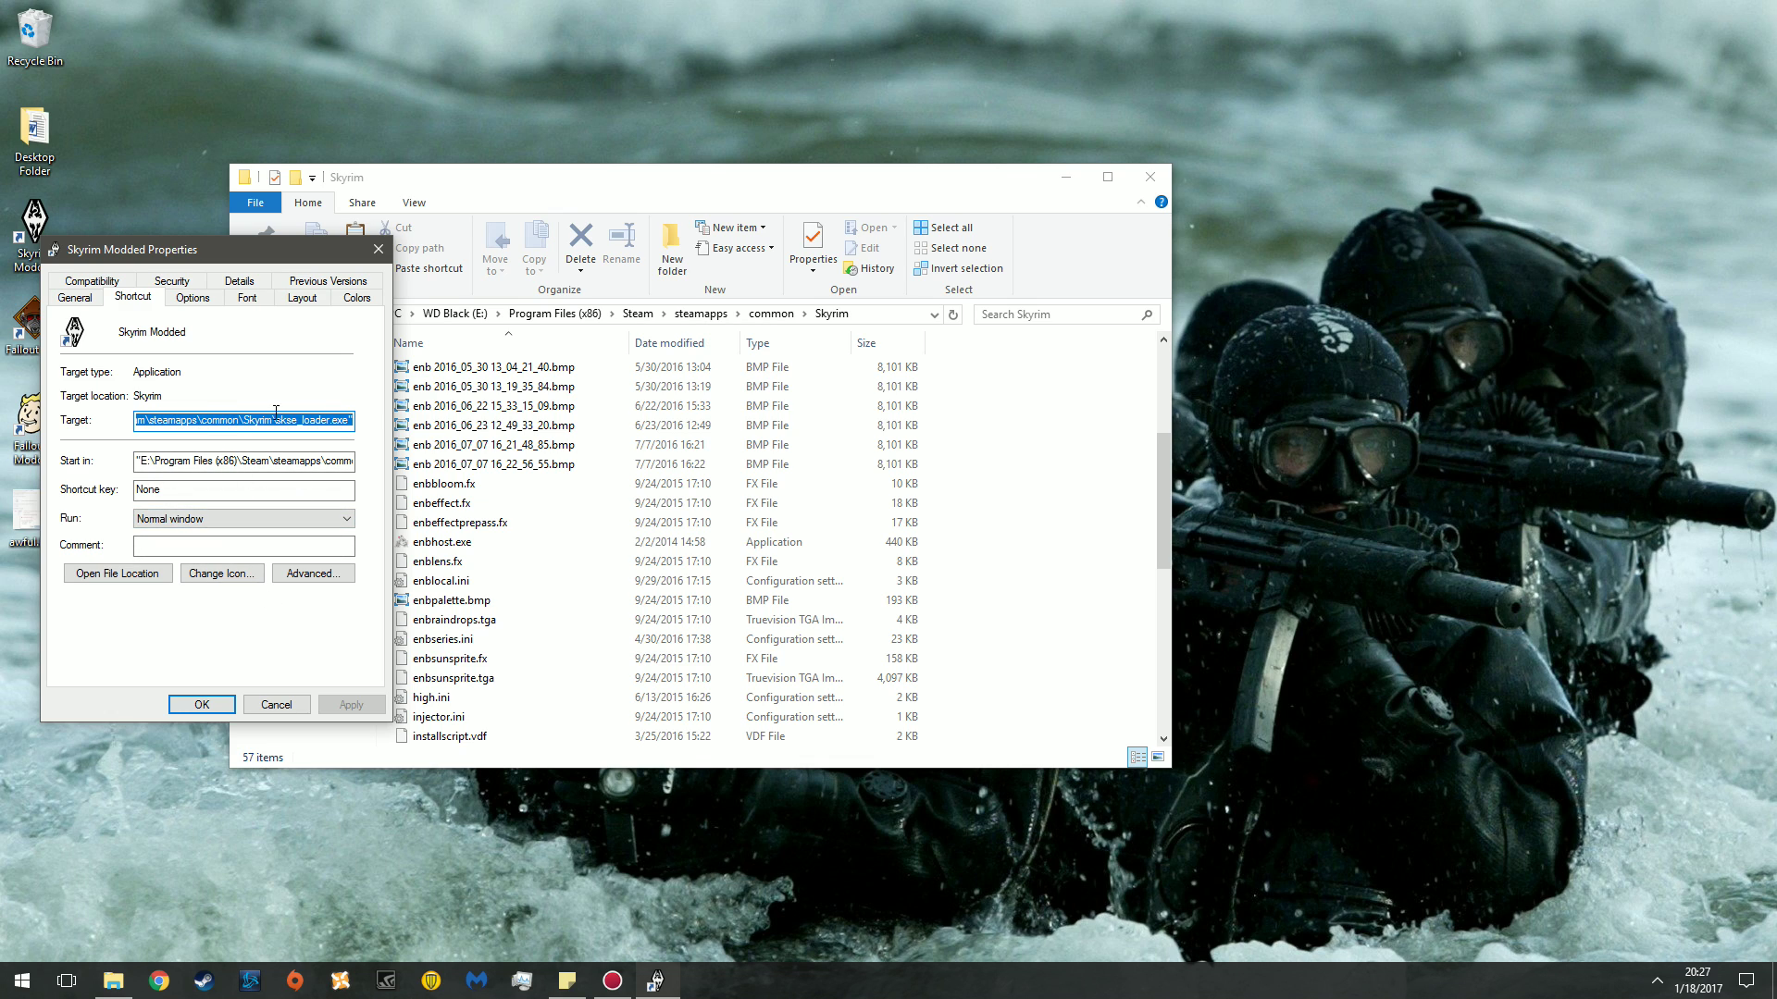
pyautogui.click(376, 250)
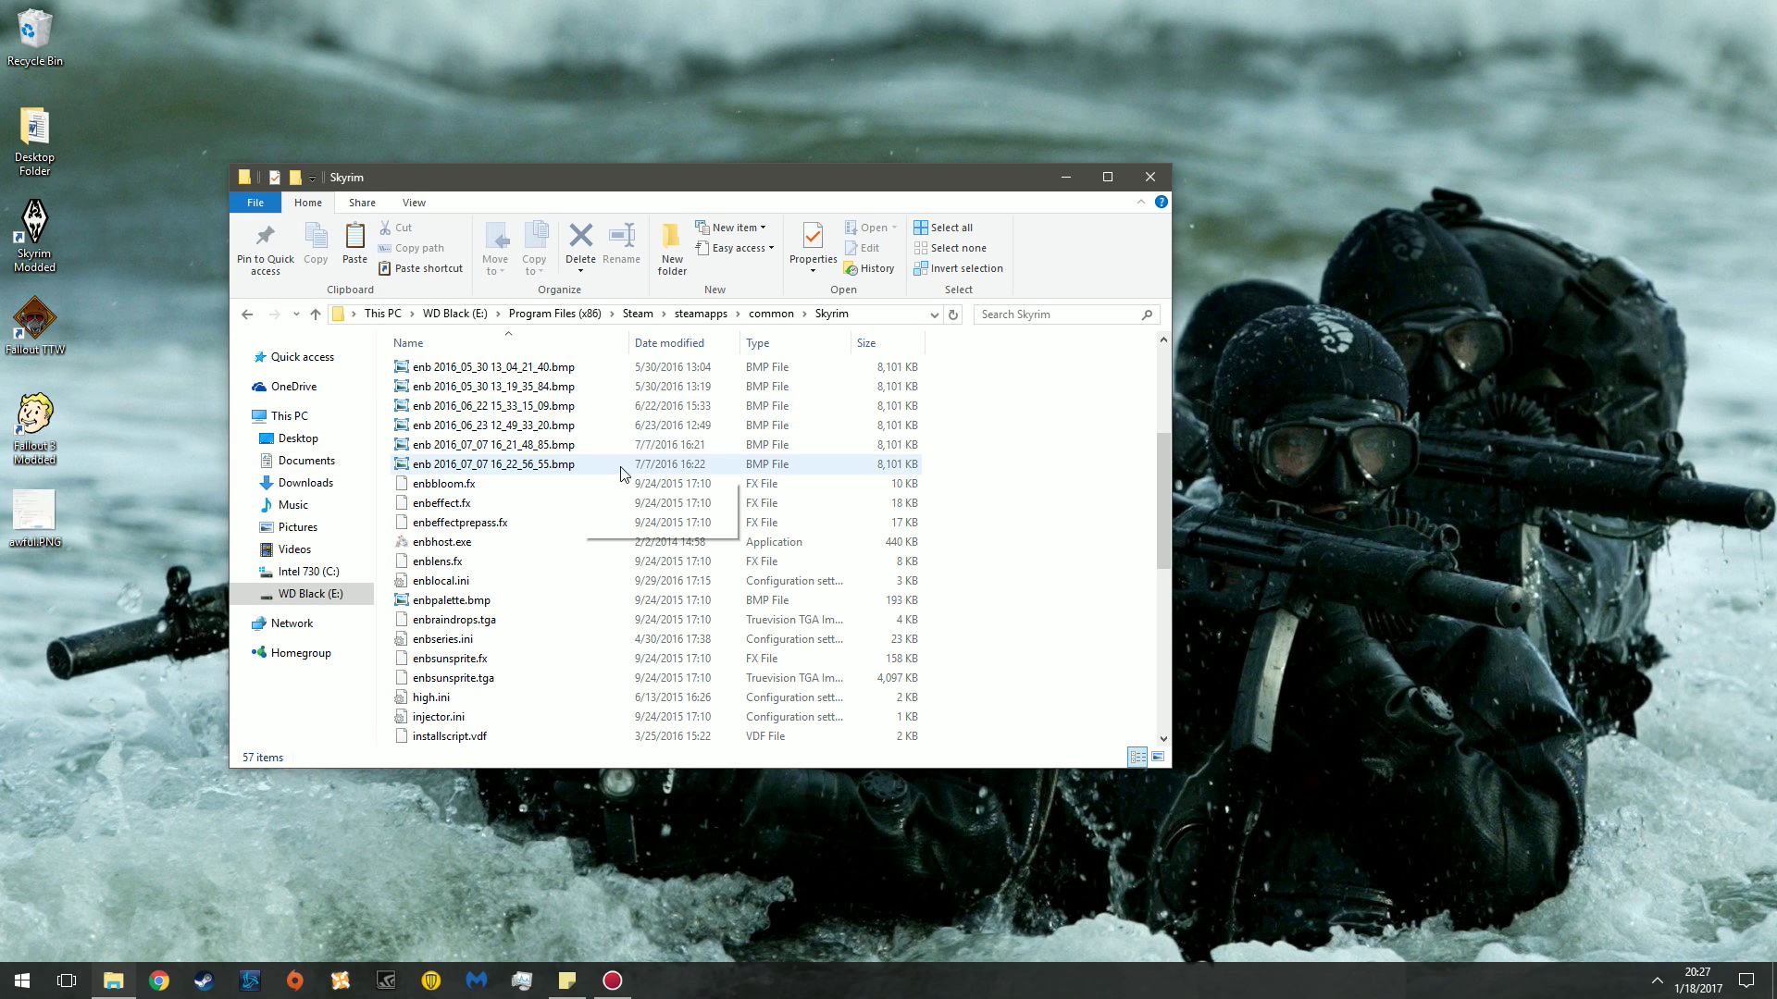
# Step: Send skse_loader.exe to the desktop as a shortcut
pyautogui.scroll(-4, 546, 439)
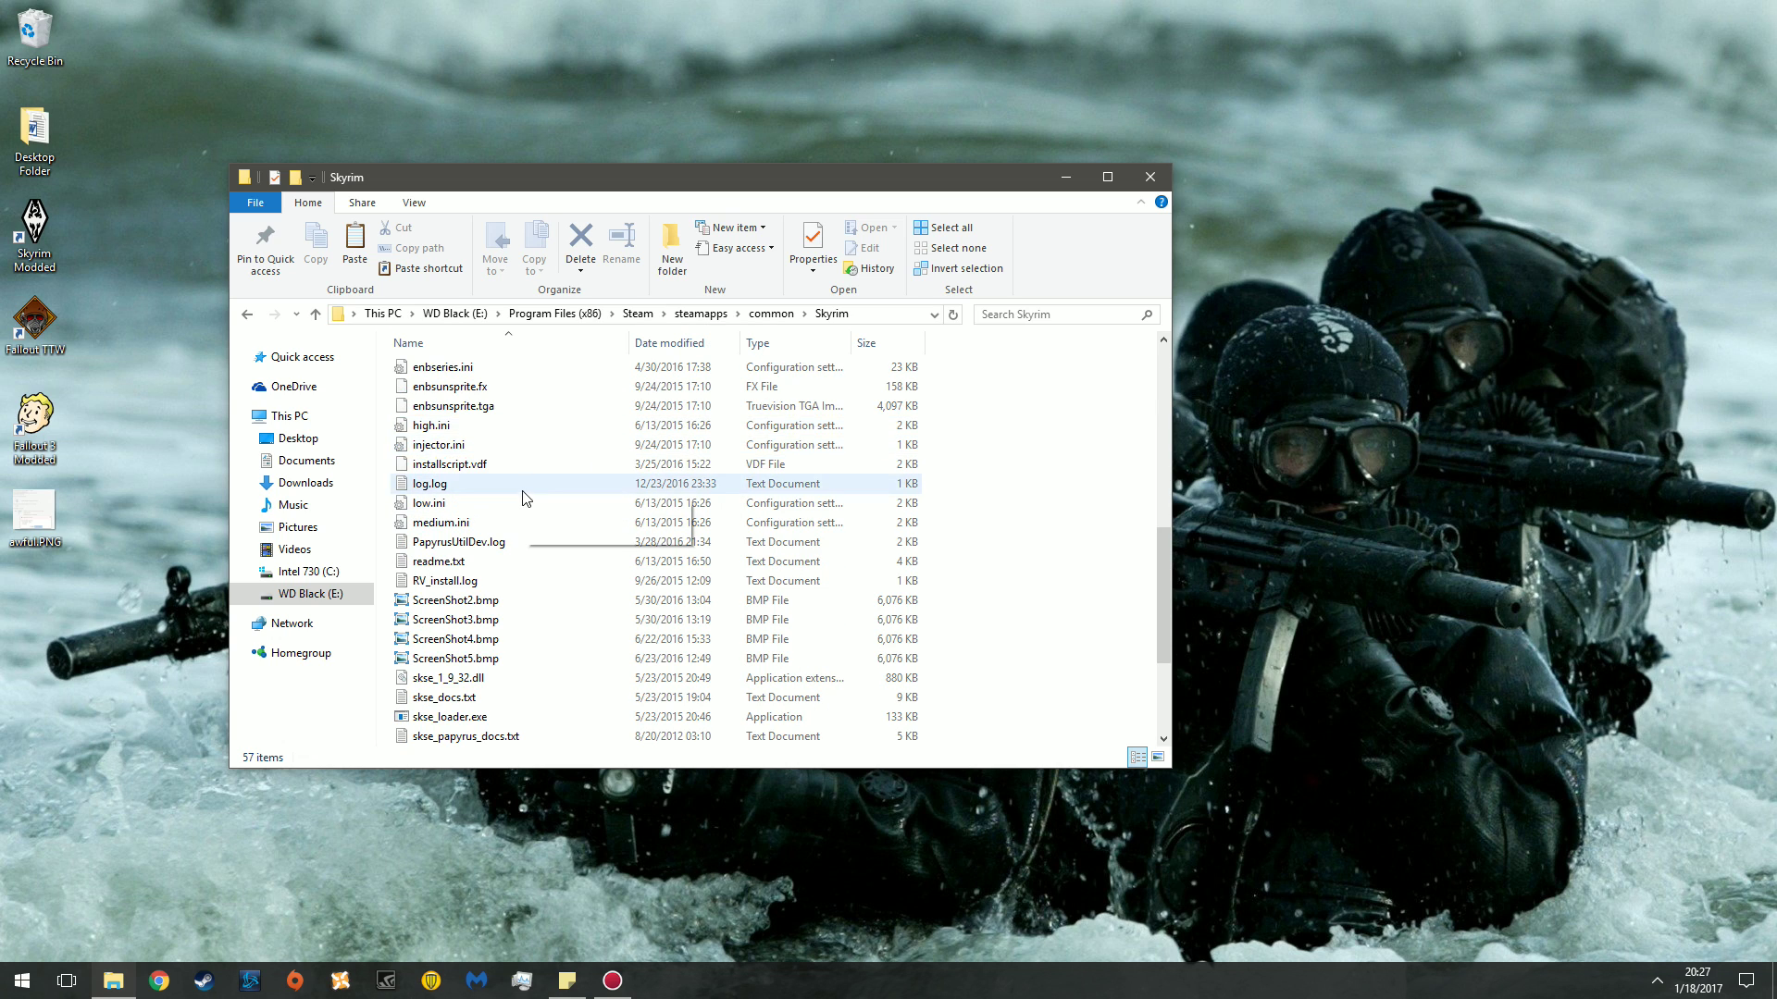
pyautogui.scroll(-4, 523, 490)
pyautogui.click(516, 524)
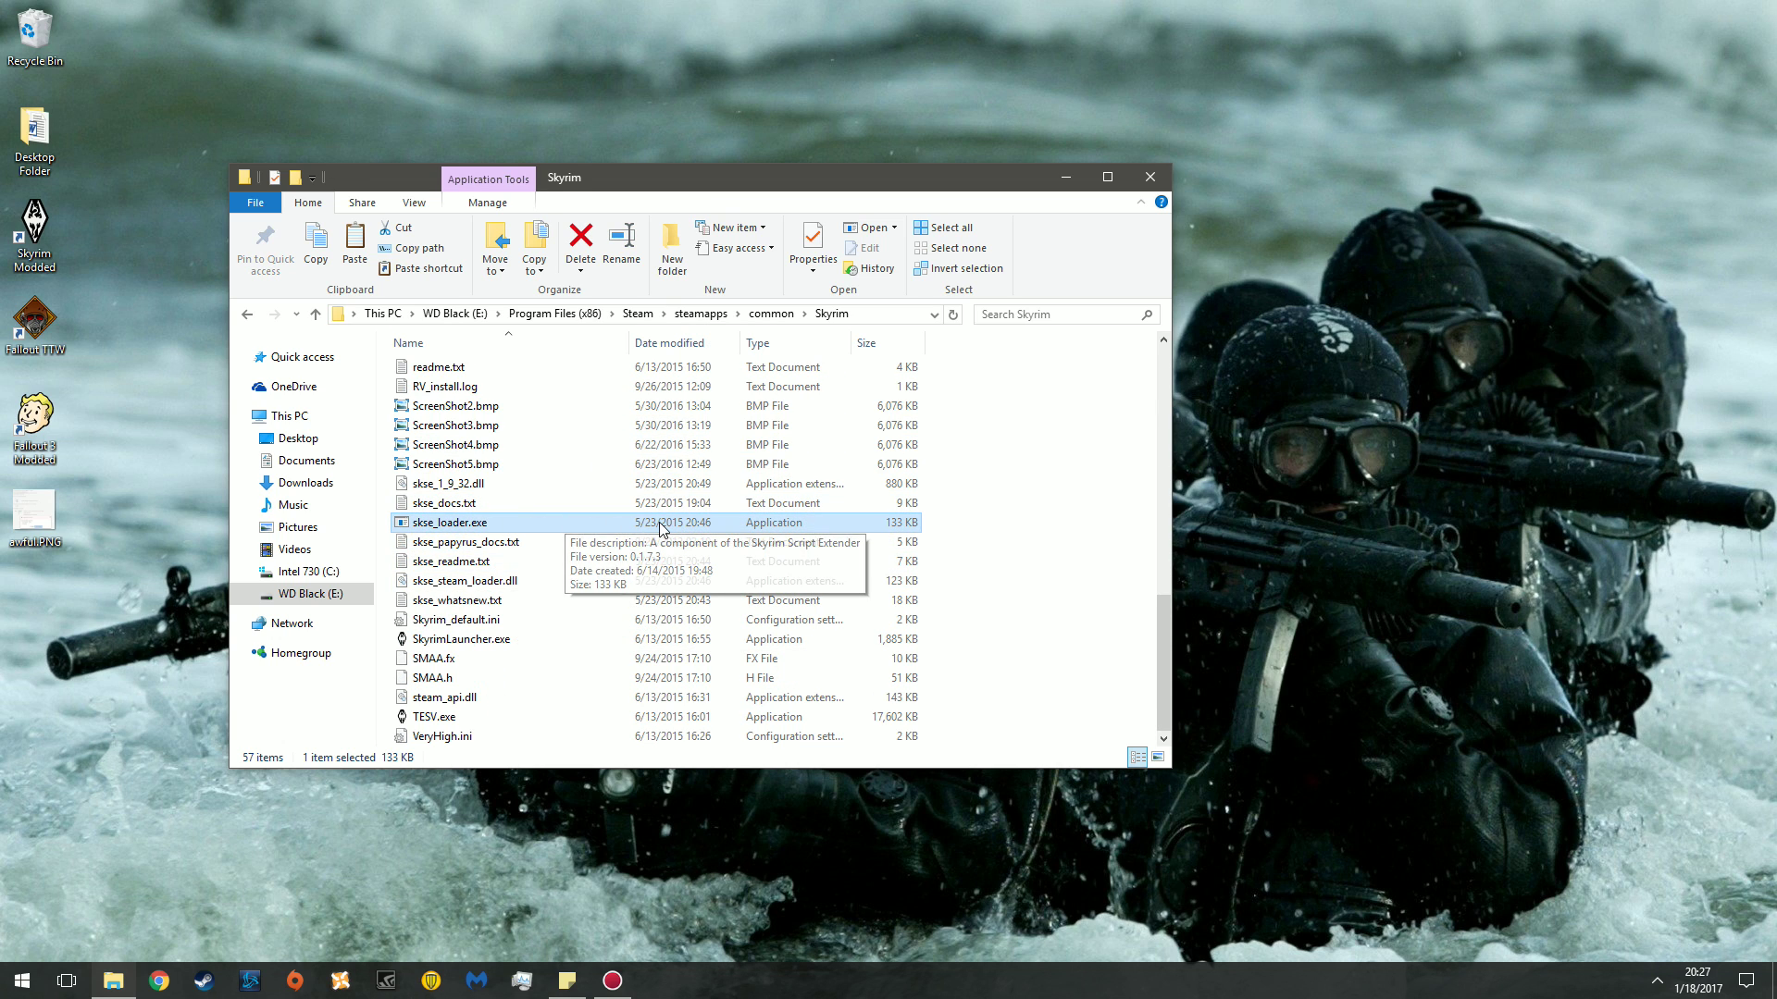
pyautogui.rightClick(567, 525)
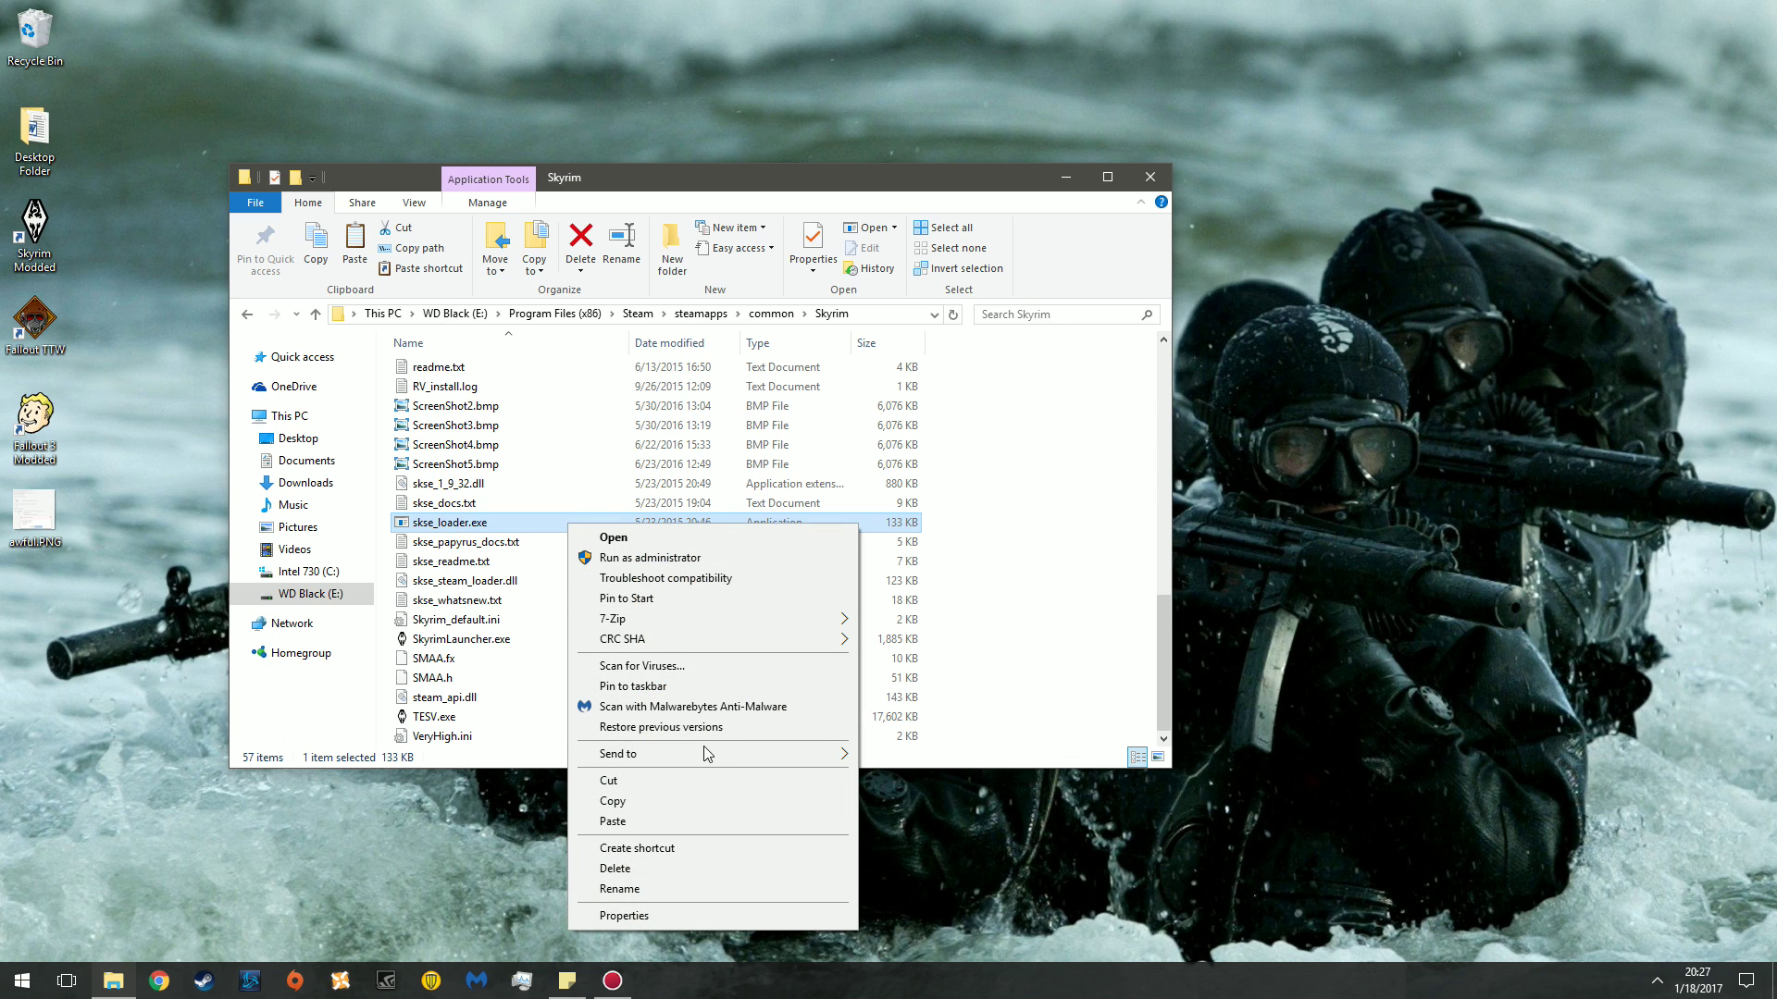
pyautogui.moveTo(703, 746)
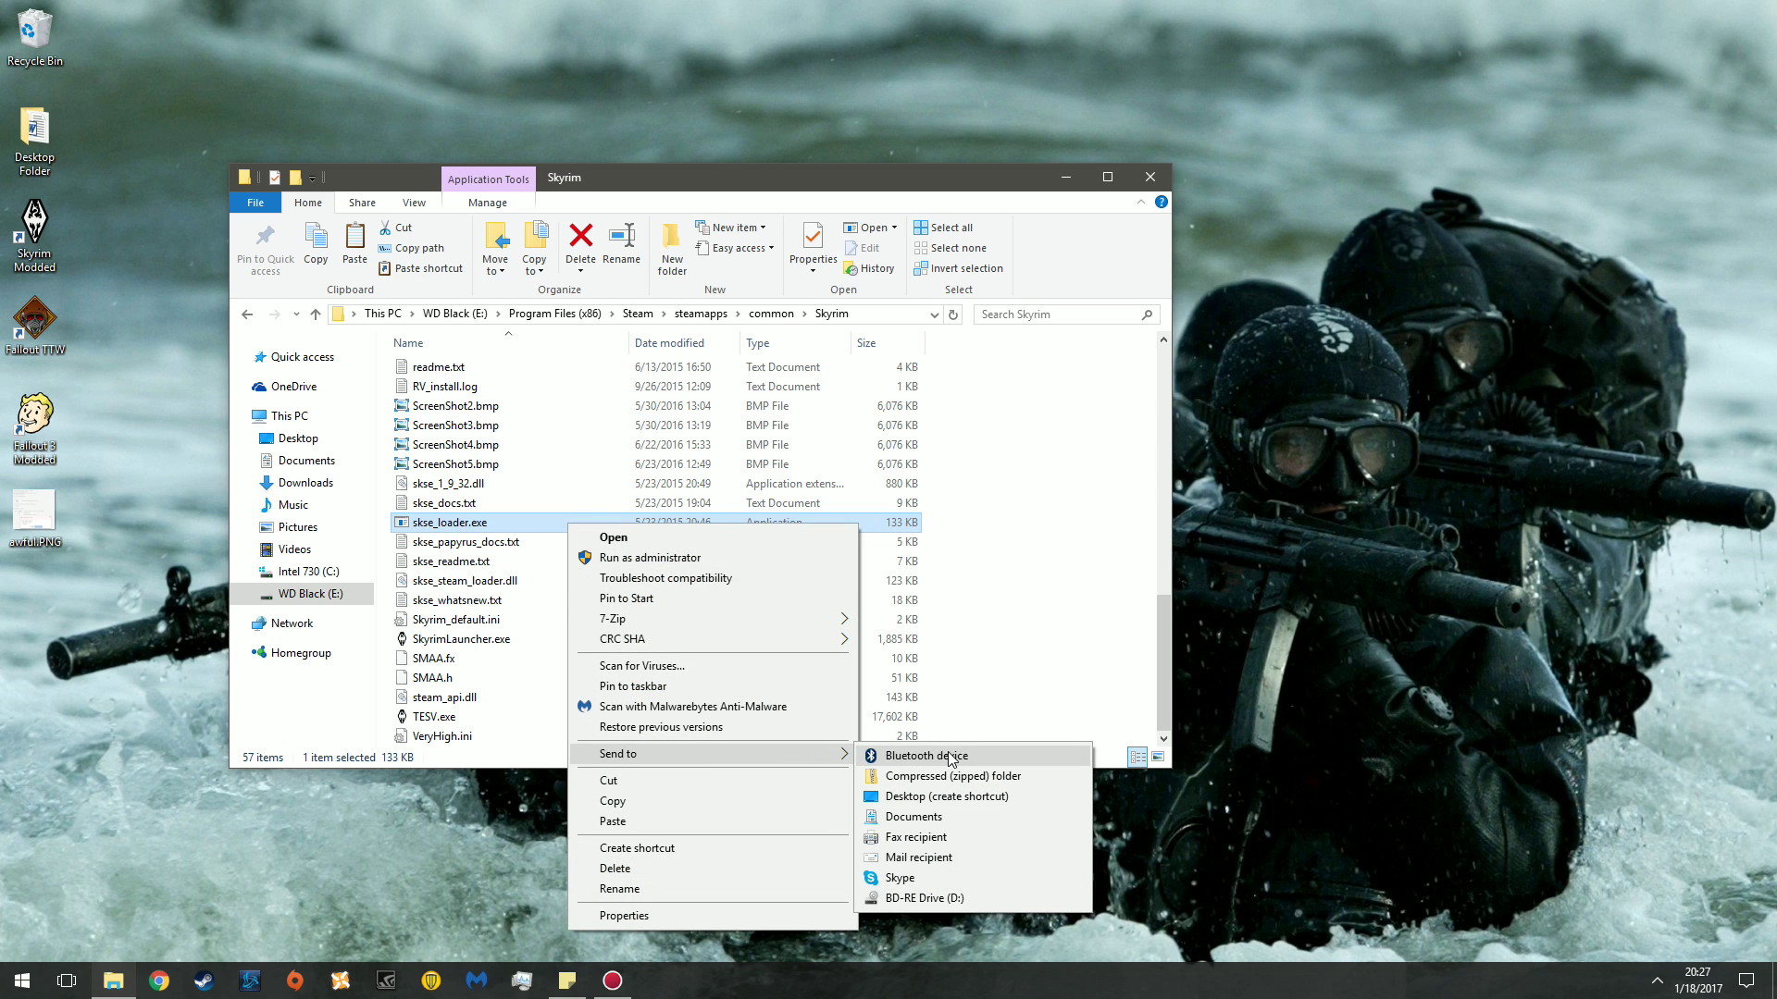
pyautogui.click(953, 797)
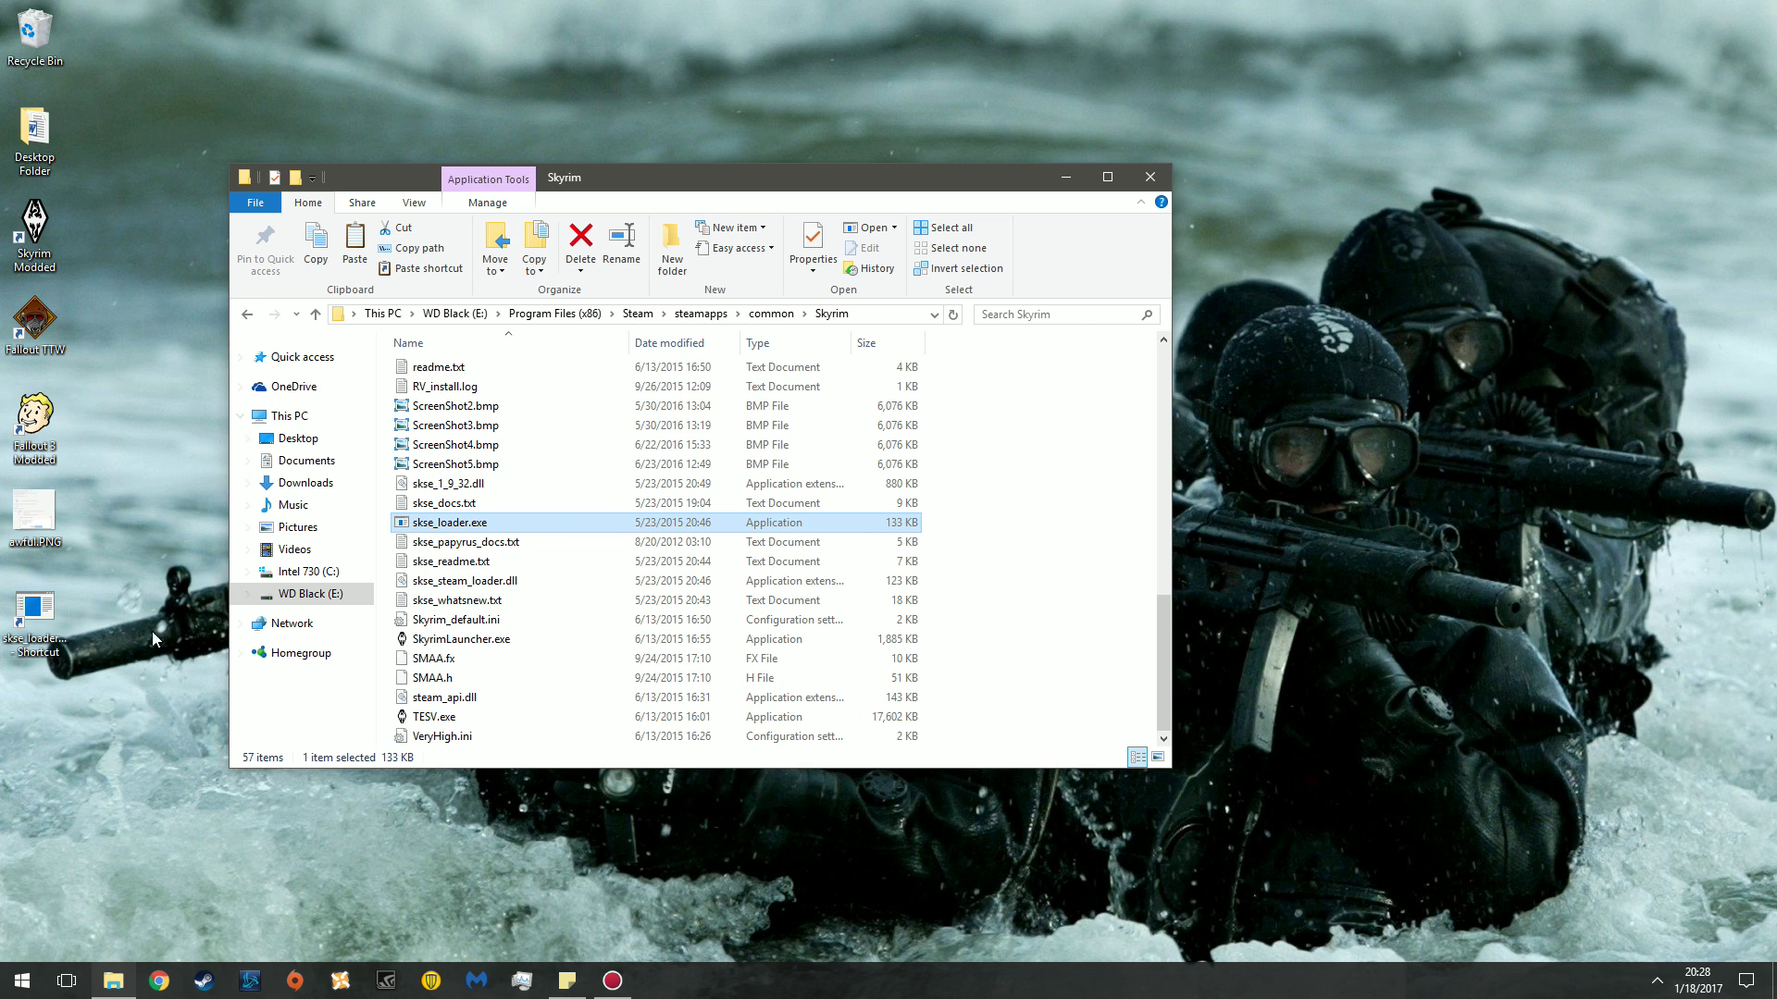
# Step: Close the Skyrim folder window and drag the new shortcut out onto the desktop
pyautogui.click(1018, 443)
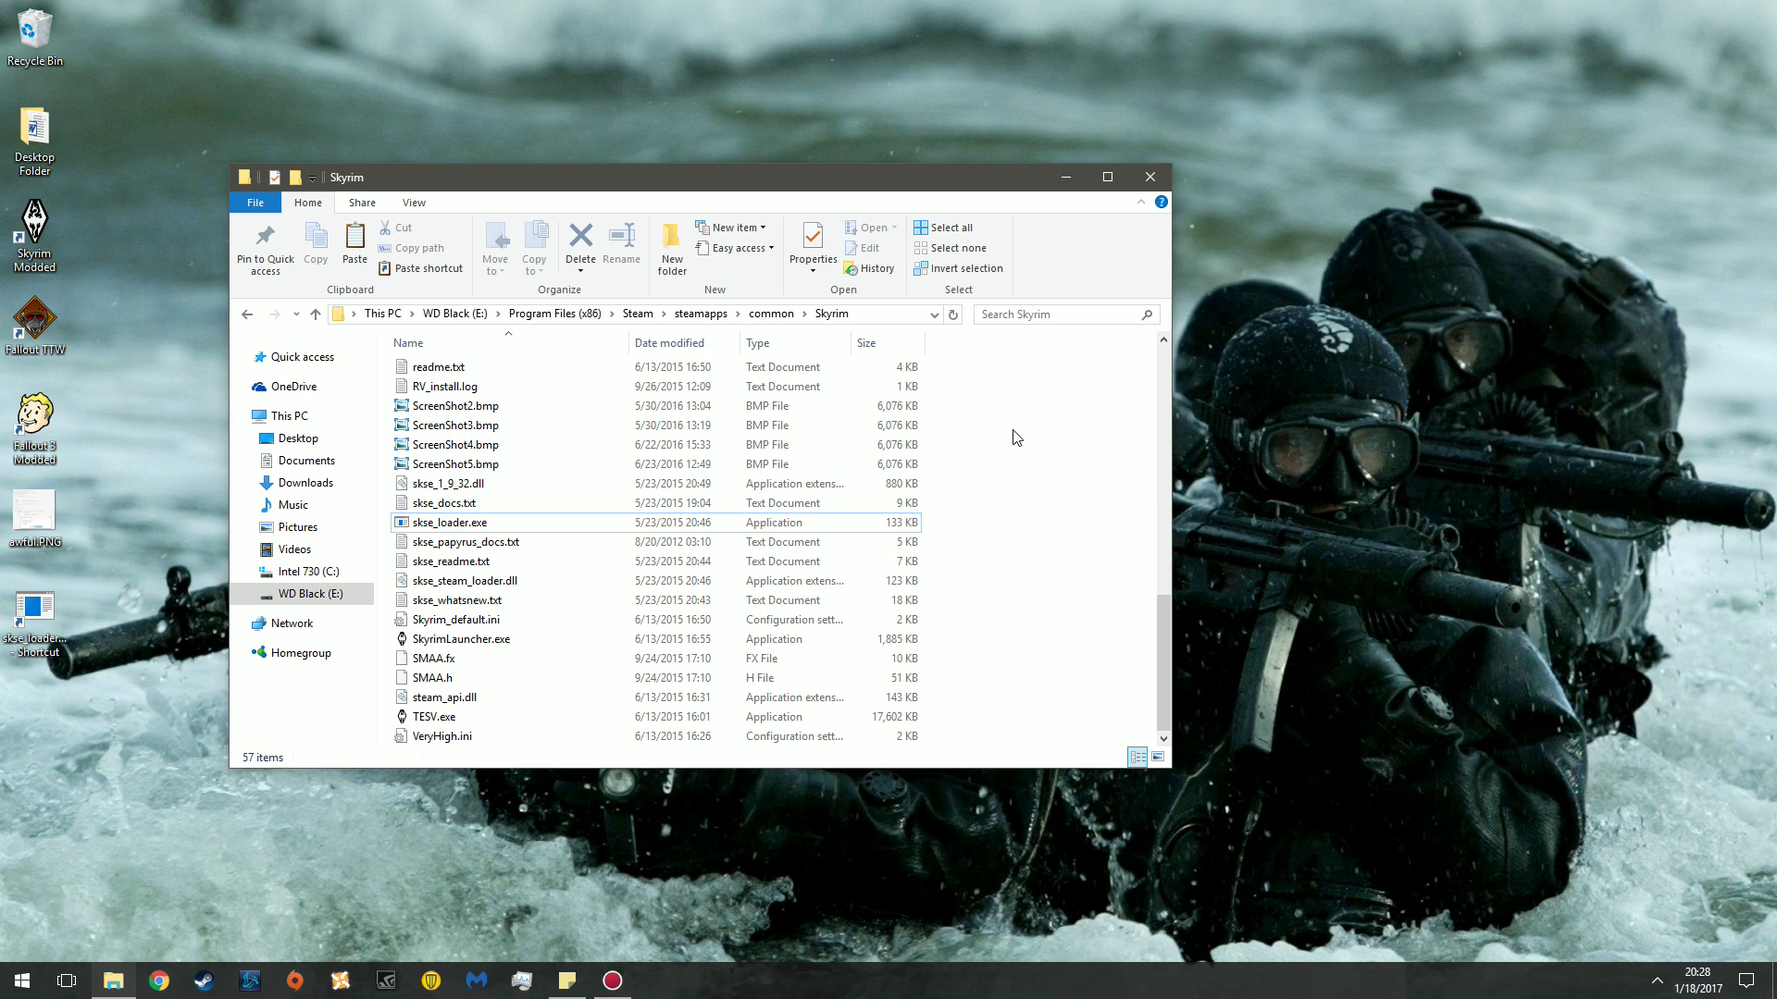
pyautogui.click(1150, 178)
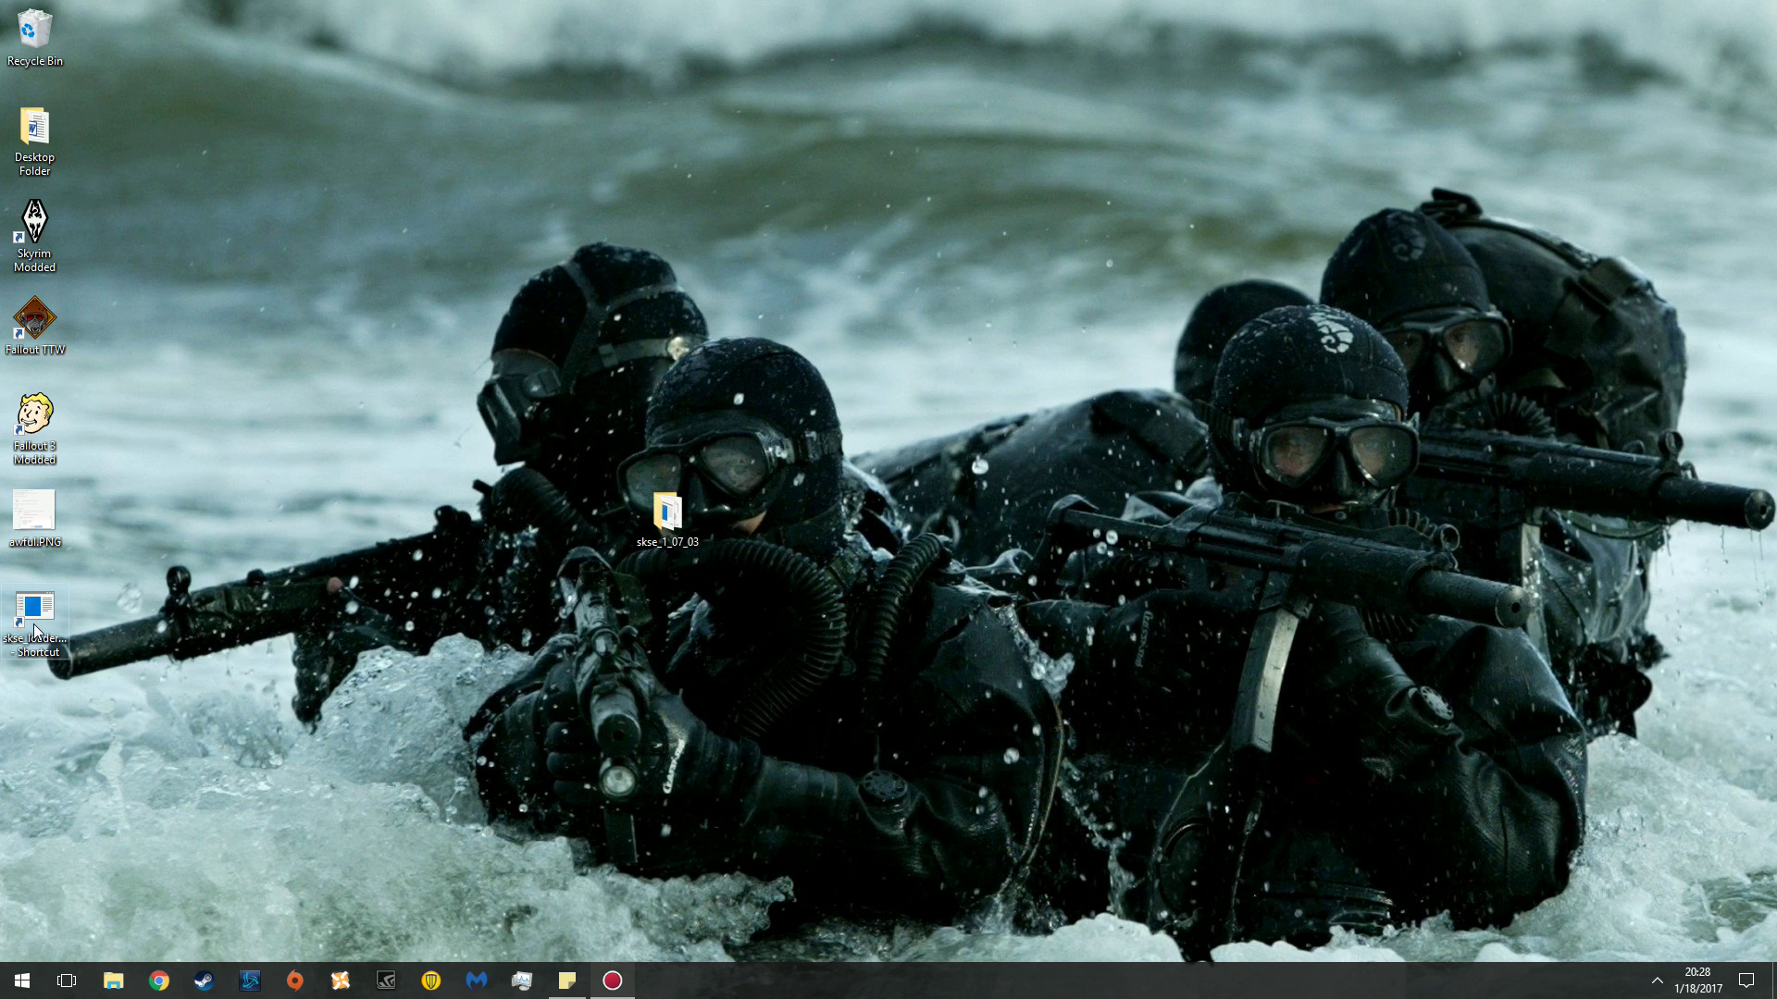
pyautogui.moveTo(34, 616); pyautogui.dragTo(381, 365)
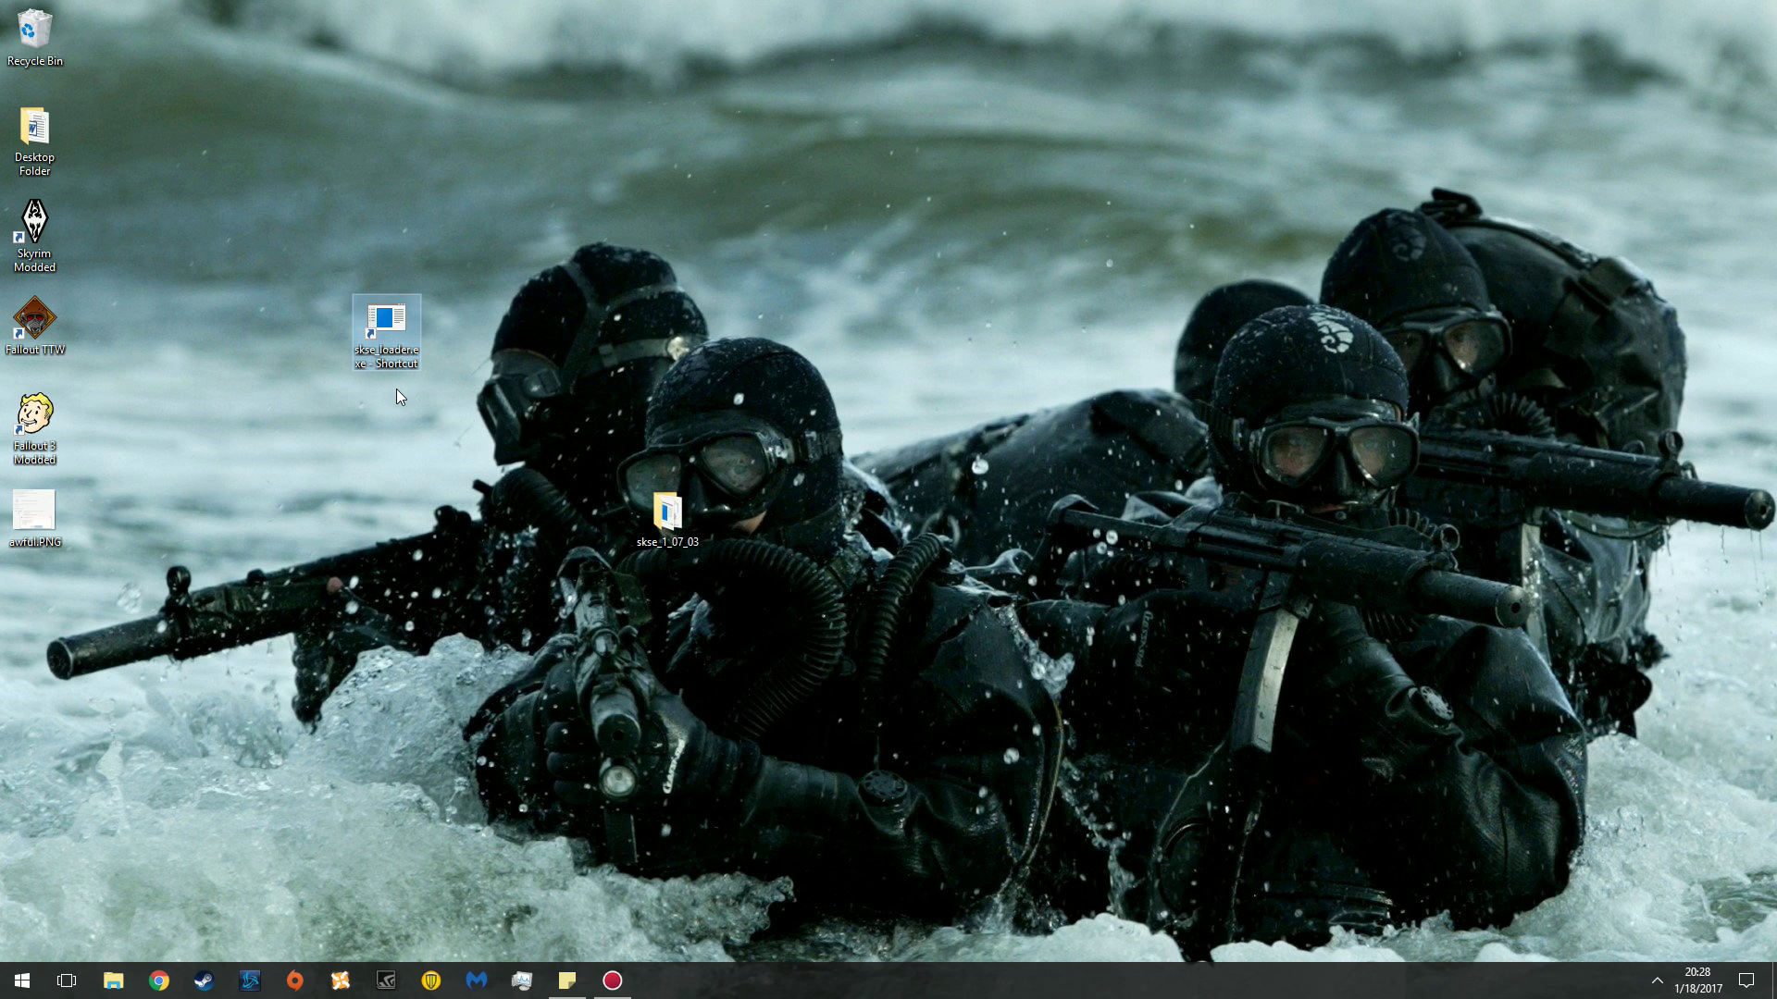
# Step: In the skse_loader shortcut's Properties, start changing its icon and browse for an icon file
pyautogui.click(402, 418)
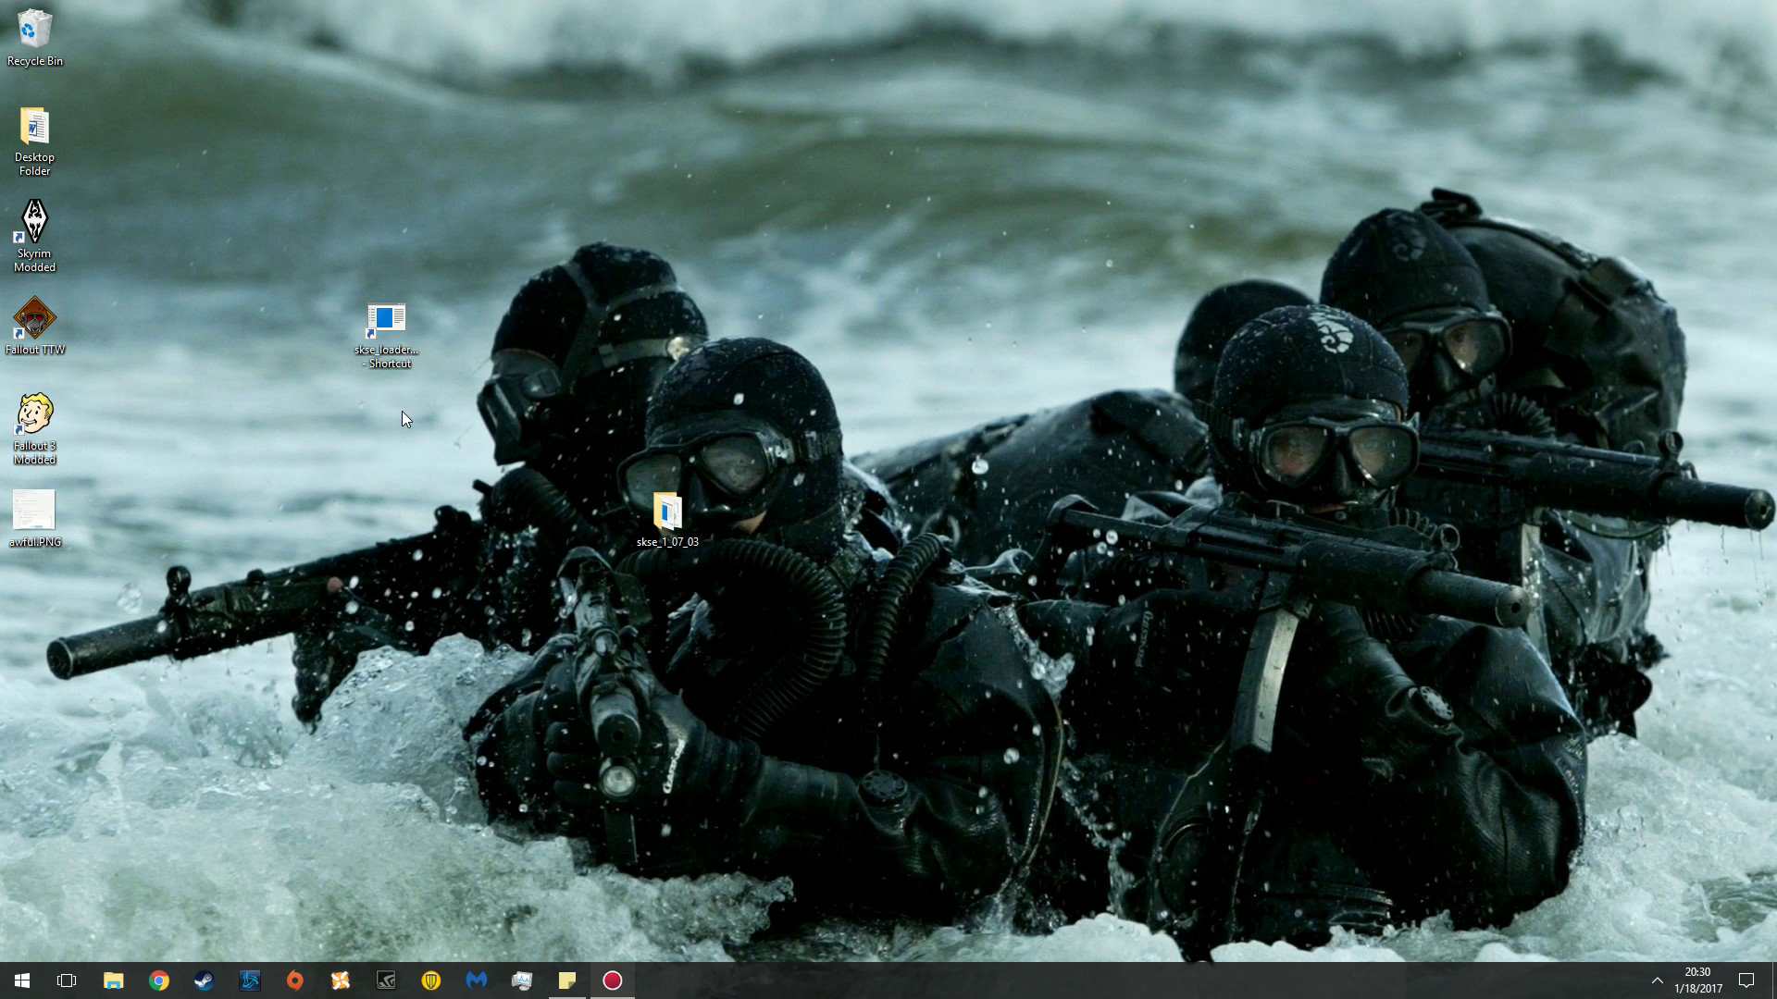
pyautogui.rightClick(392, 322)
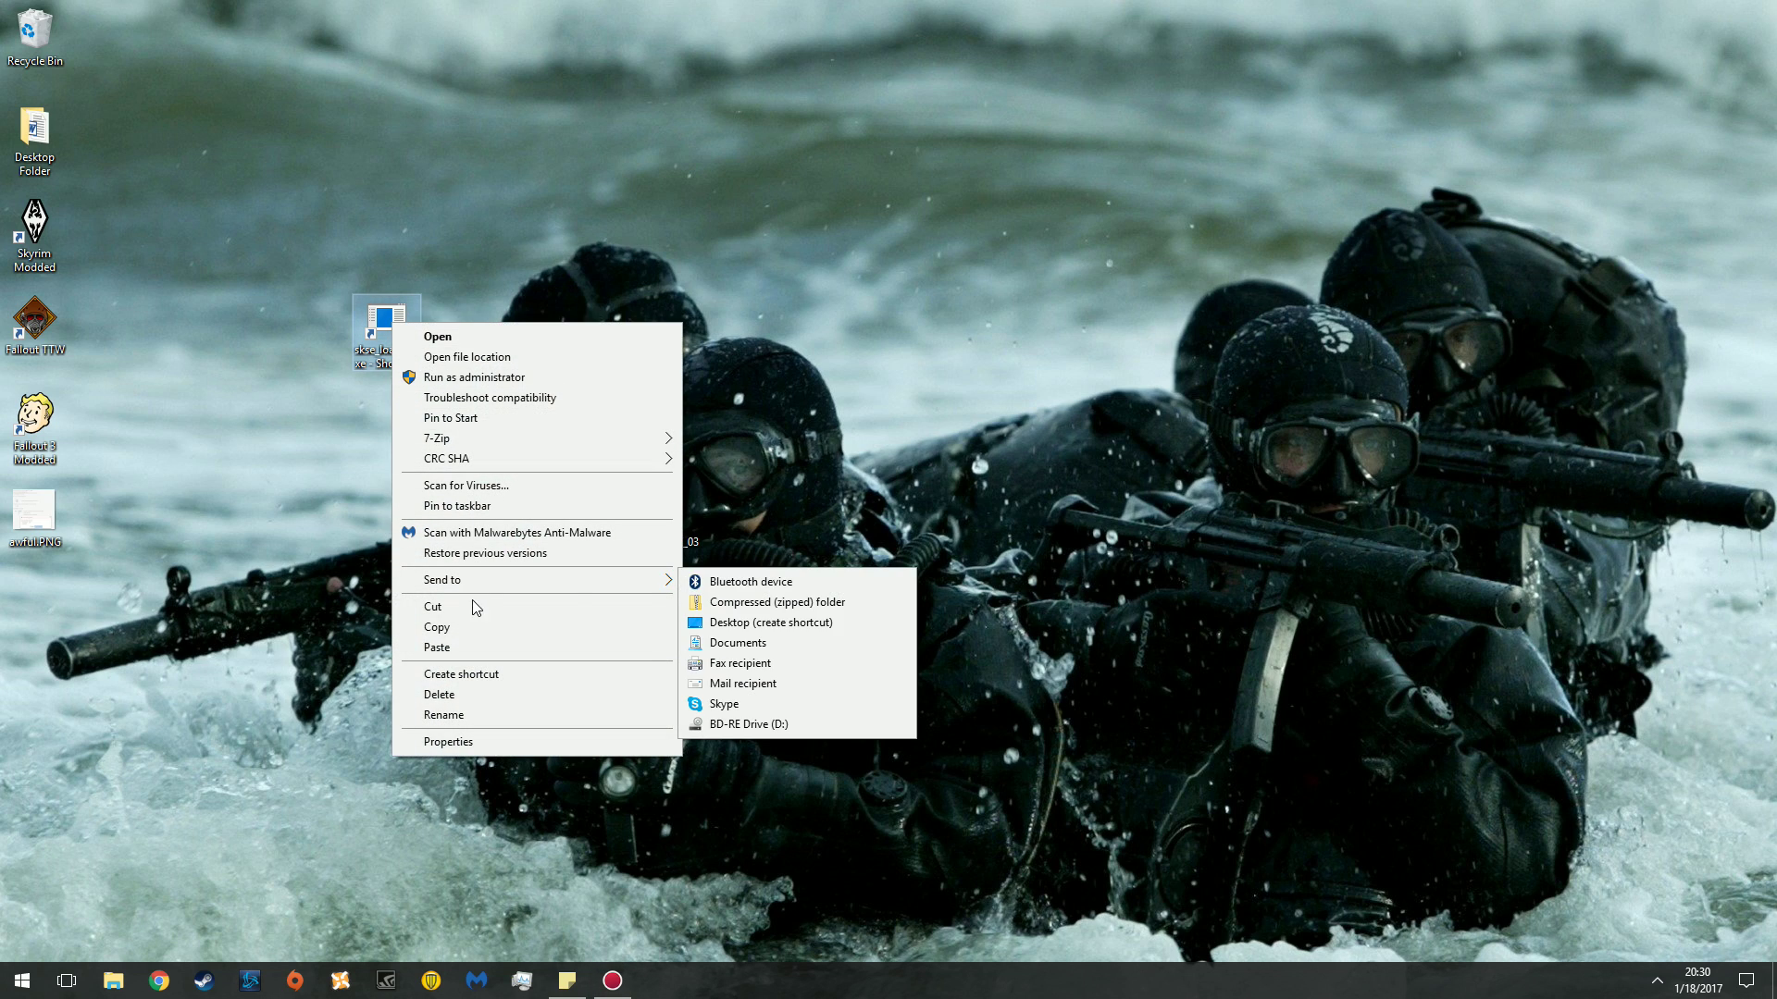
pyautogui.click(463, 740)
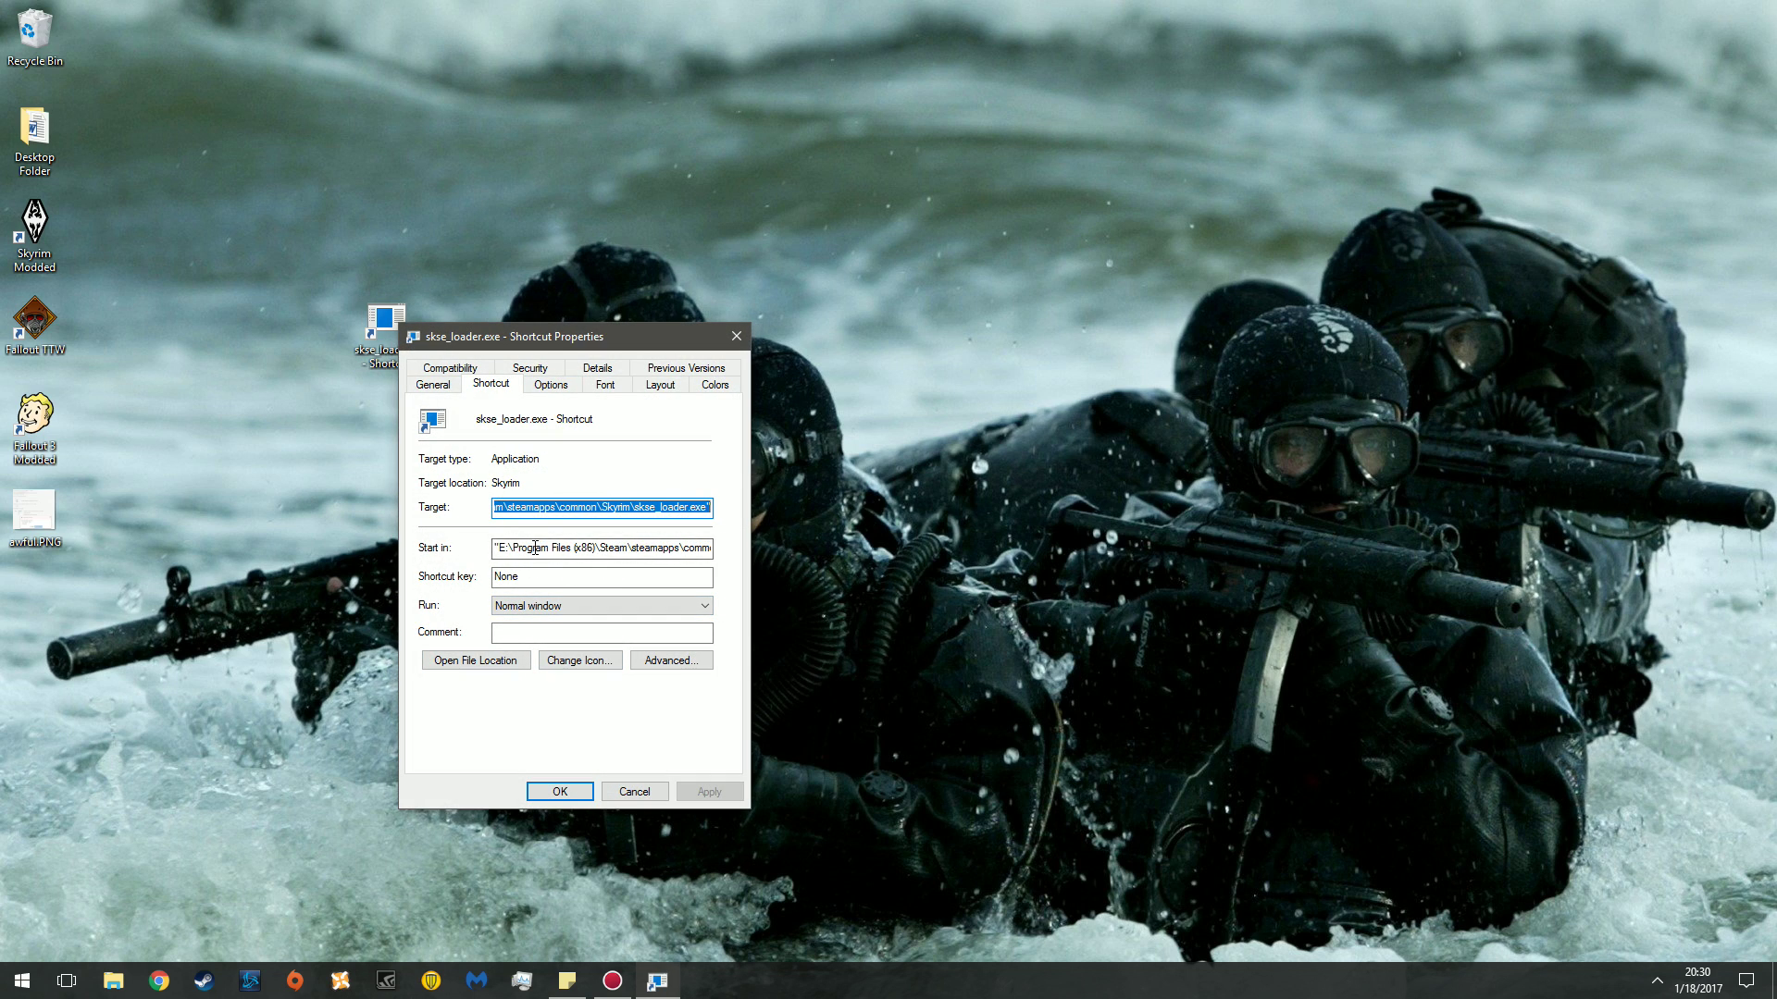
pyautogui.click(560, 663)
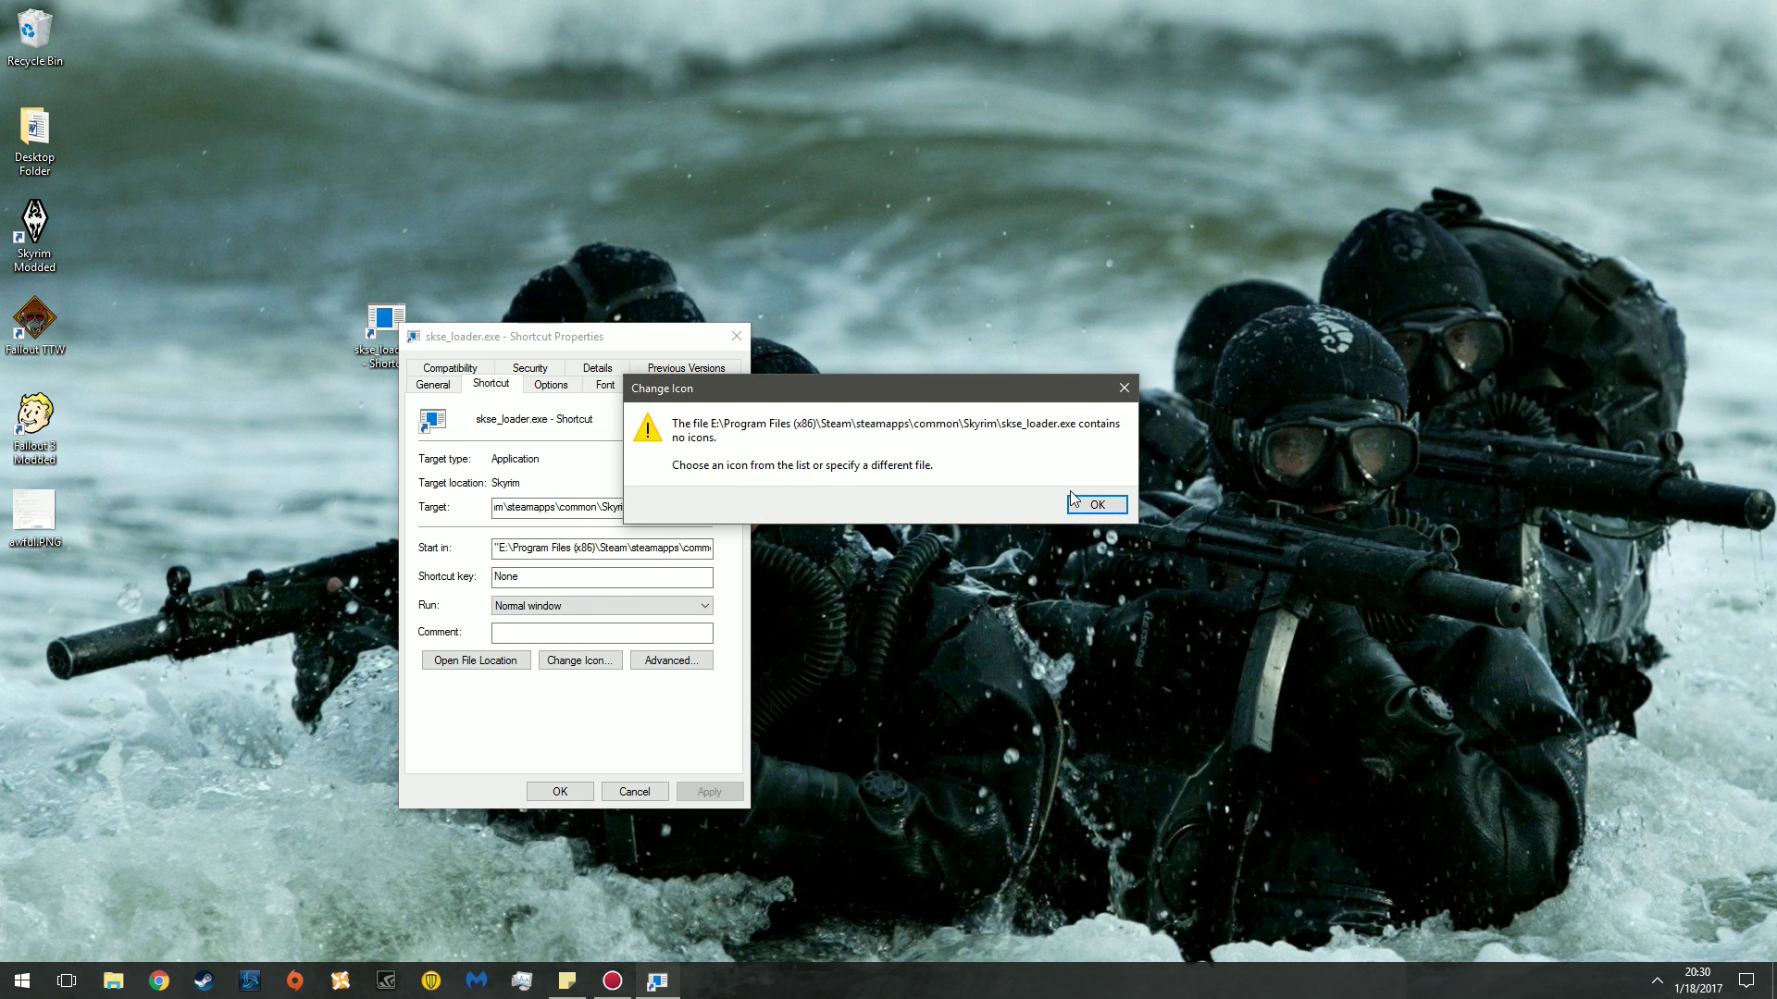
pyautogui.click(1096, 505)
pyautogui.click(683, 475)
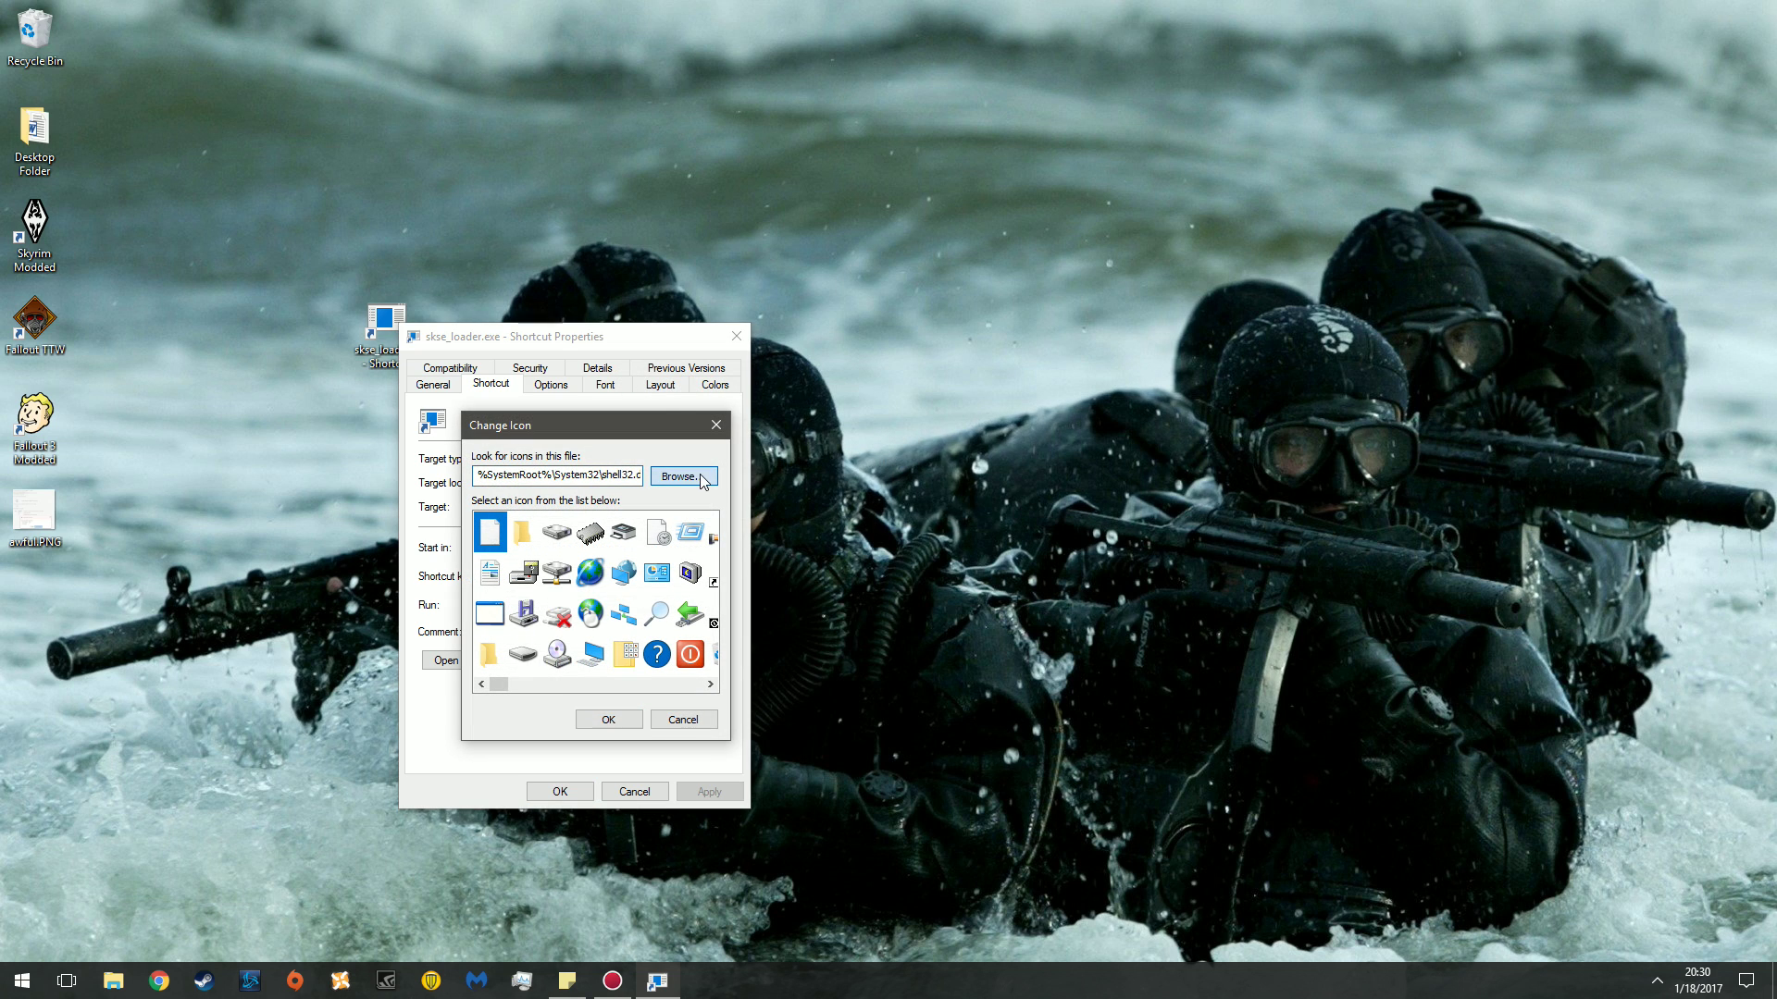
# Step: Browse to E:\Program Files (x86)\Steam\steam\games for the shortcut's icon
pyautogui.click(572, 794)
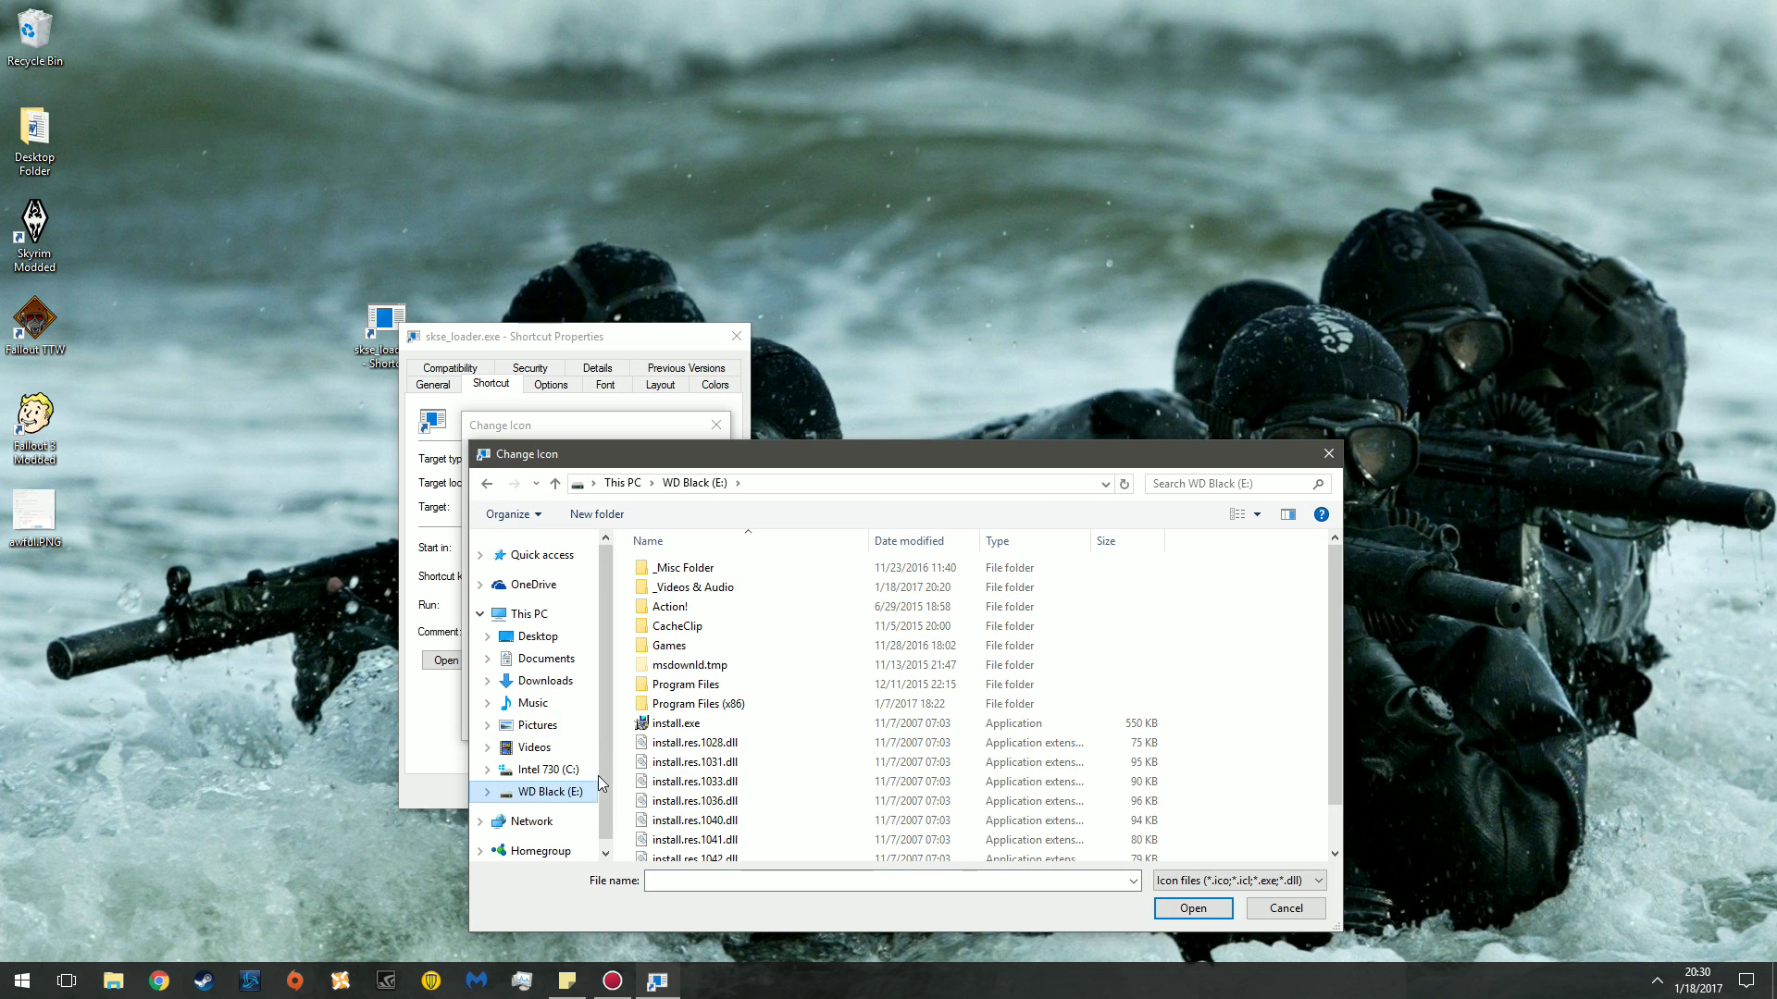
pyautogui.doubleClick(748, 706)
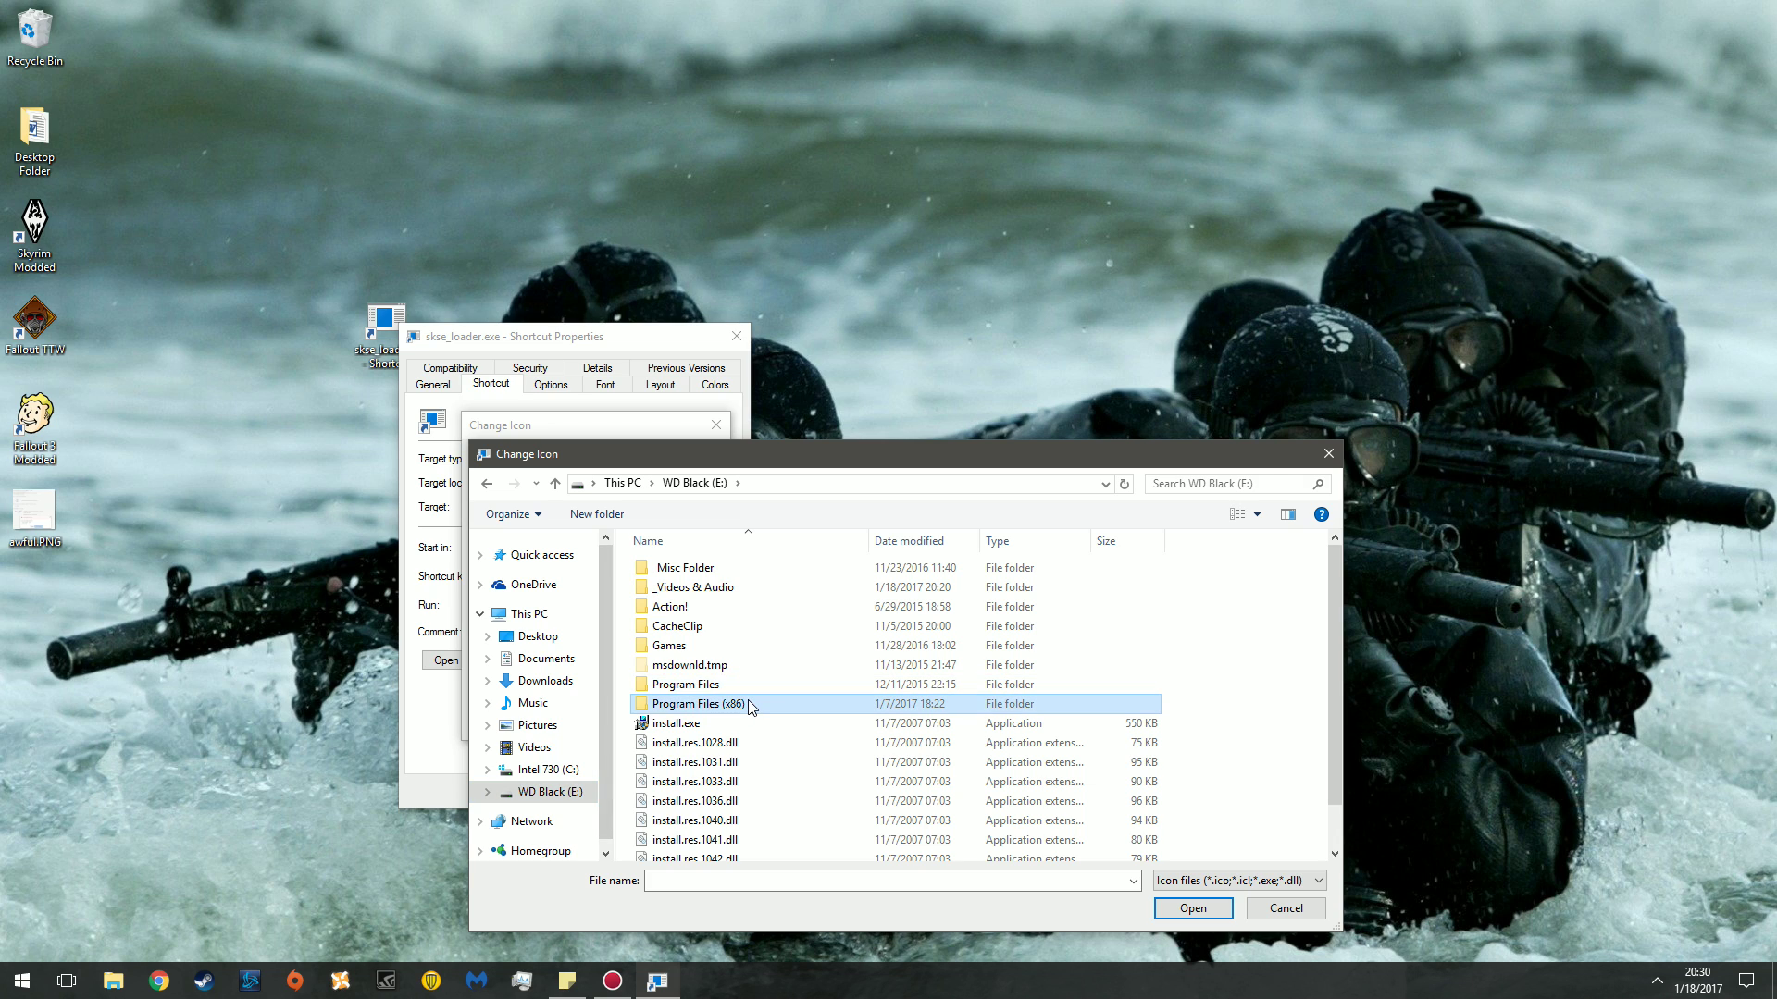
pyautogui.doubleClick(700, 776)
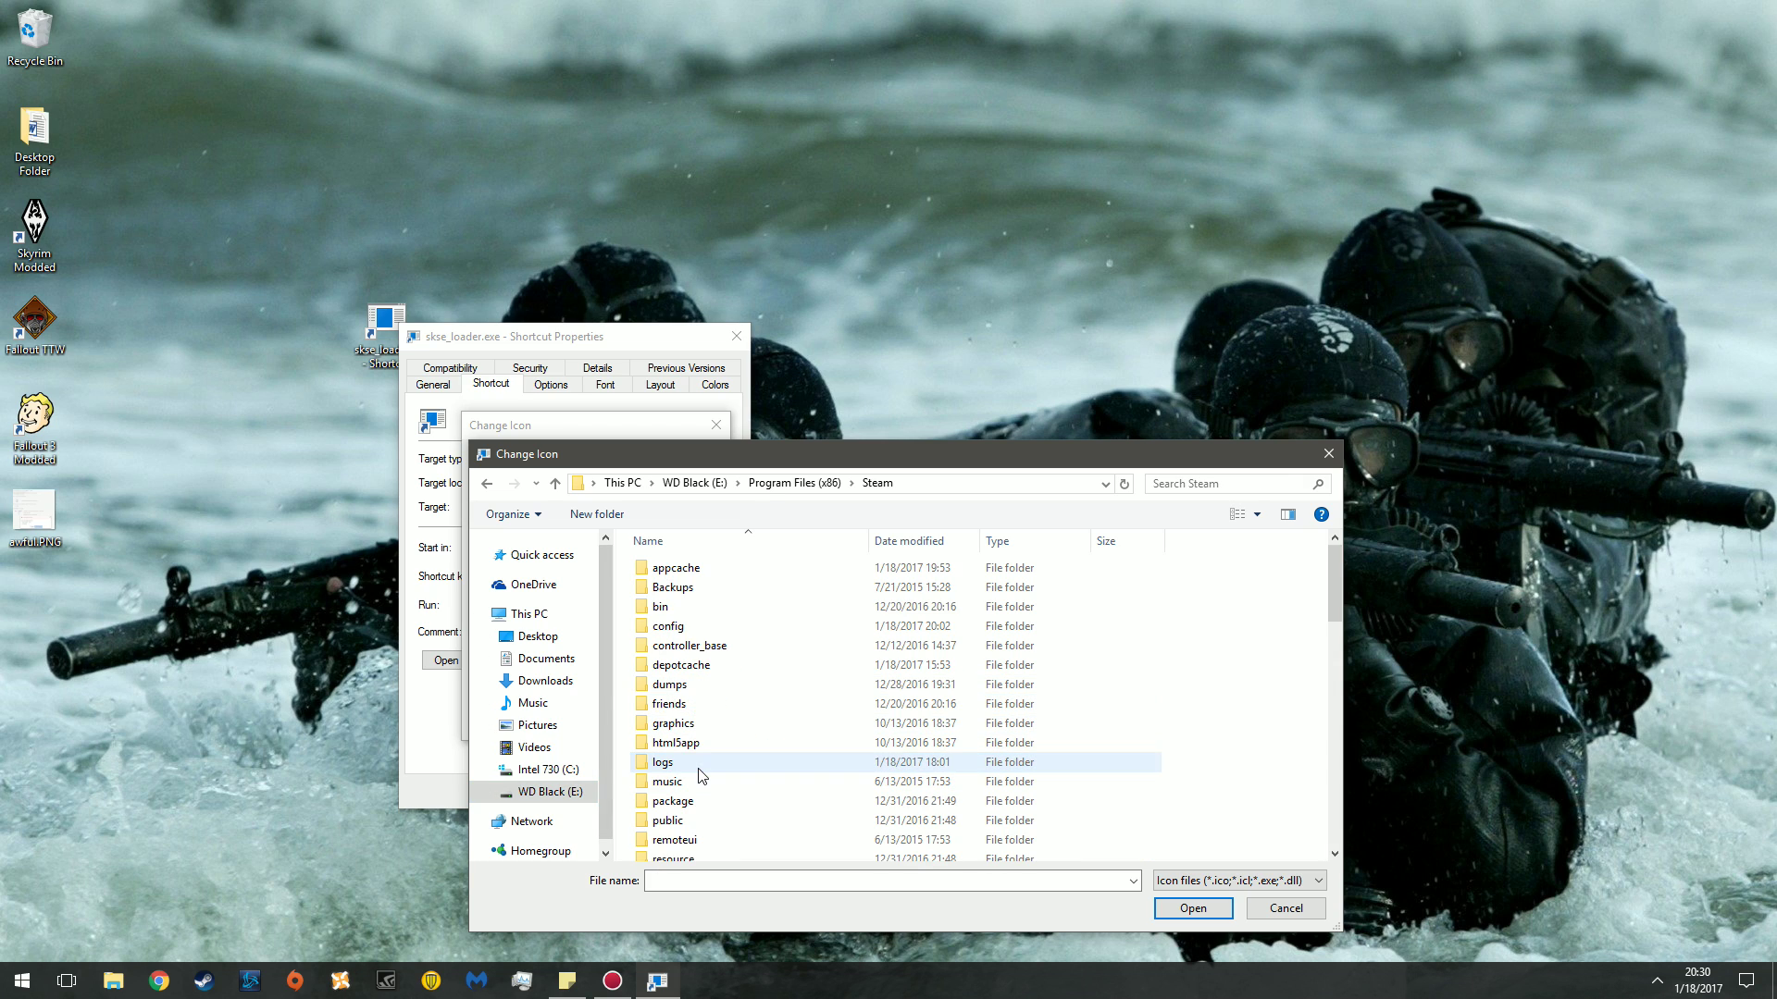
pyautogui.scroll(-2, 707, 786)
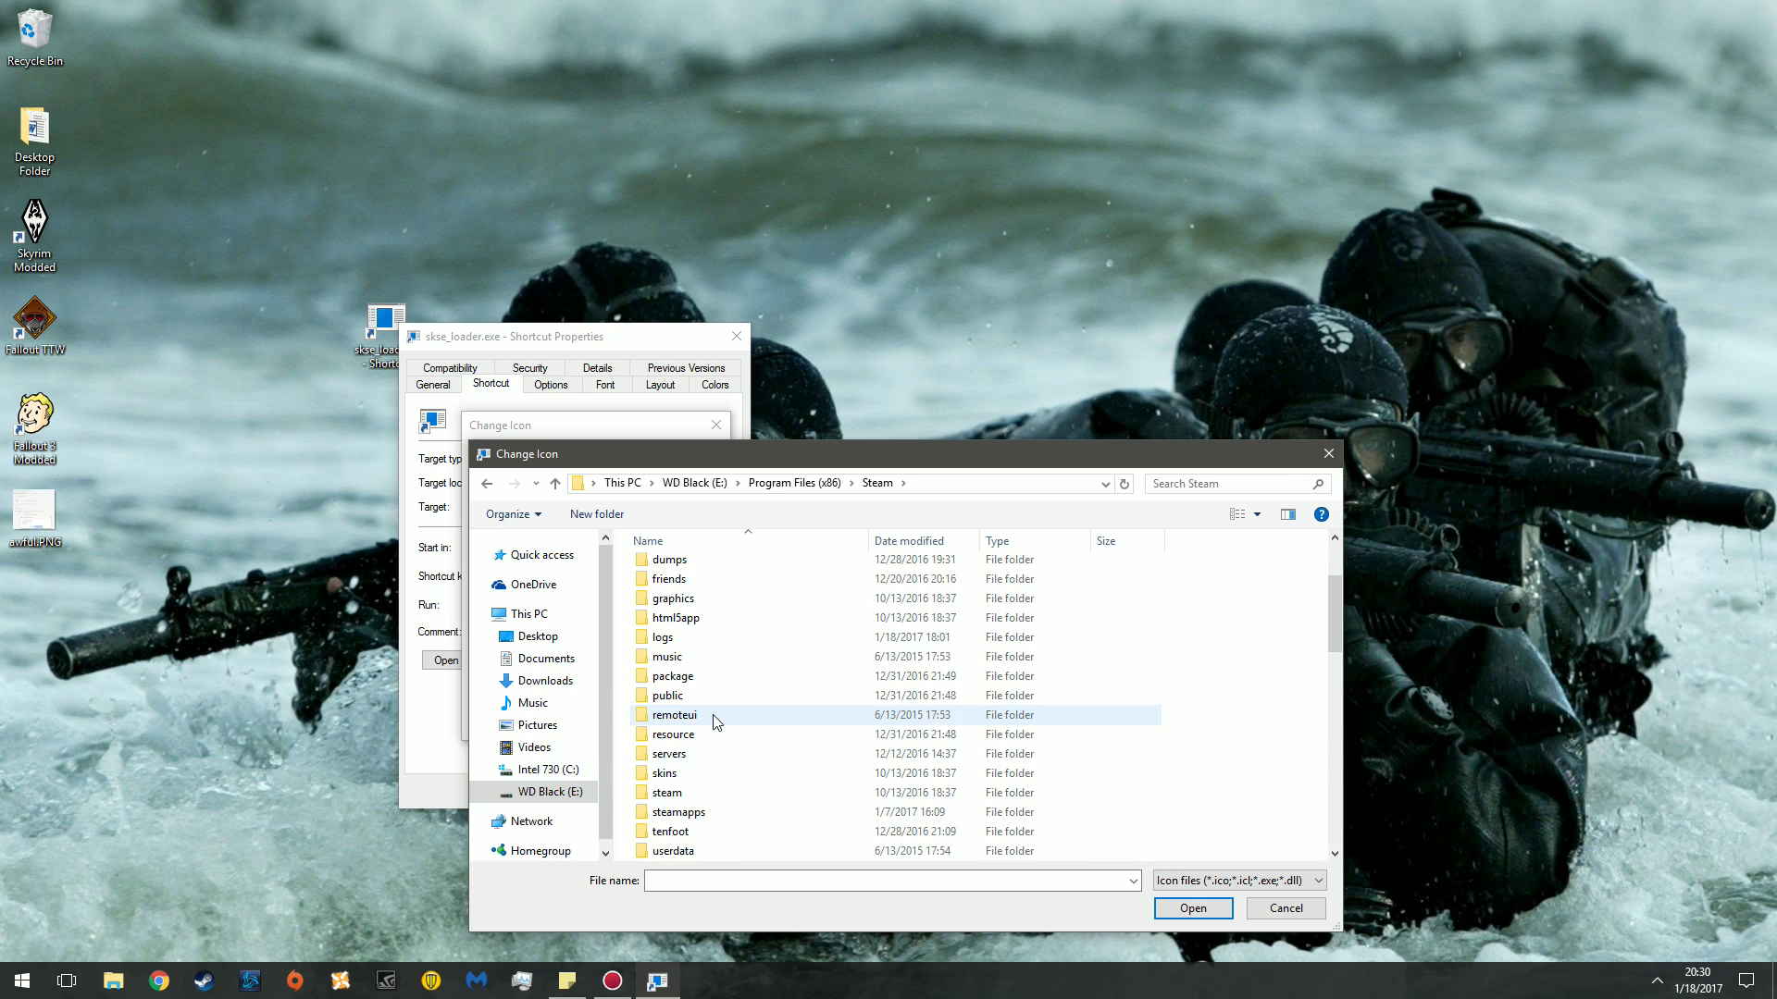
pyautogui.doubleClick(704, 795)
pyautogui.doubleClick(706, 609)
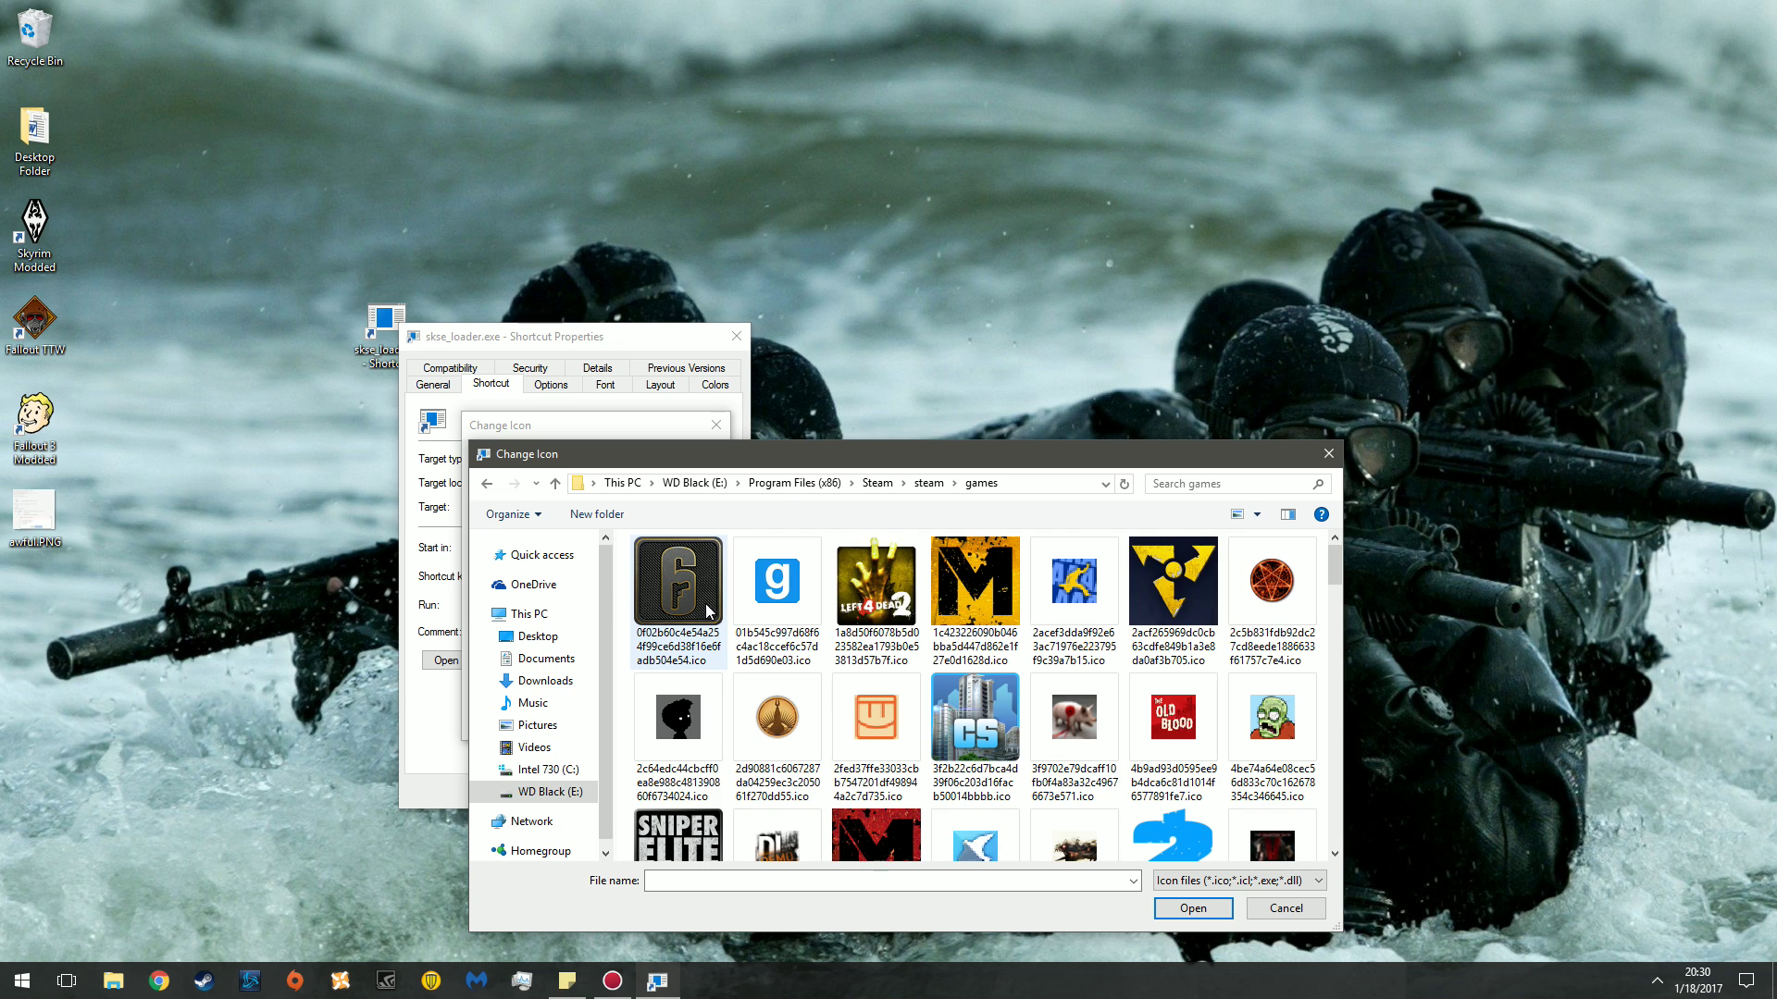
# Step: Choose the Skyrim .ico as the skse_loader shortcut icon and apply it
pyautogui.scroll(-2, 826, 664)
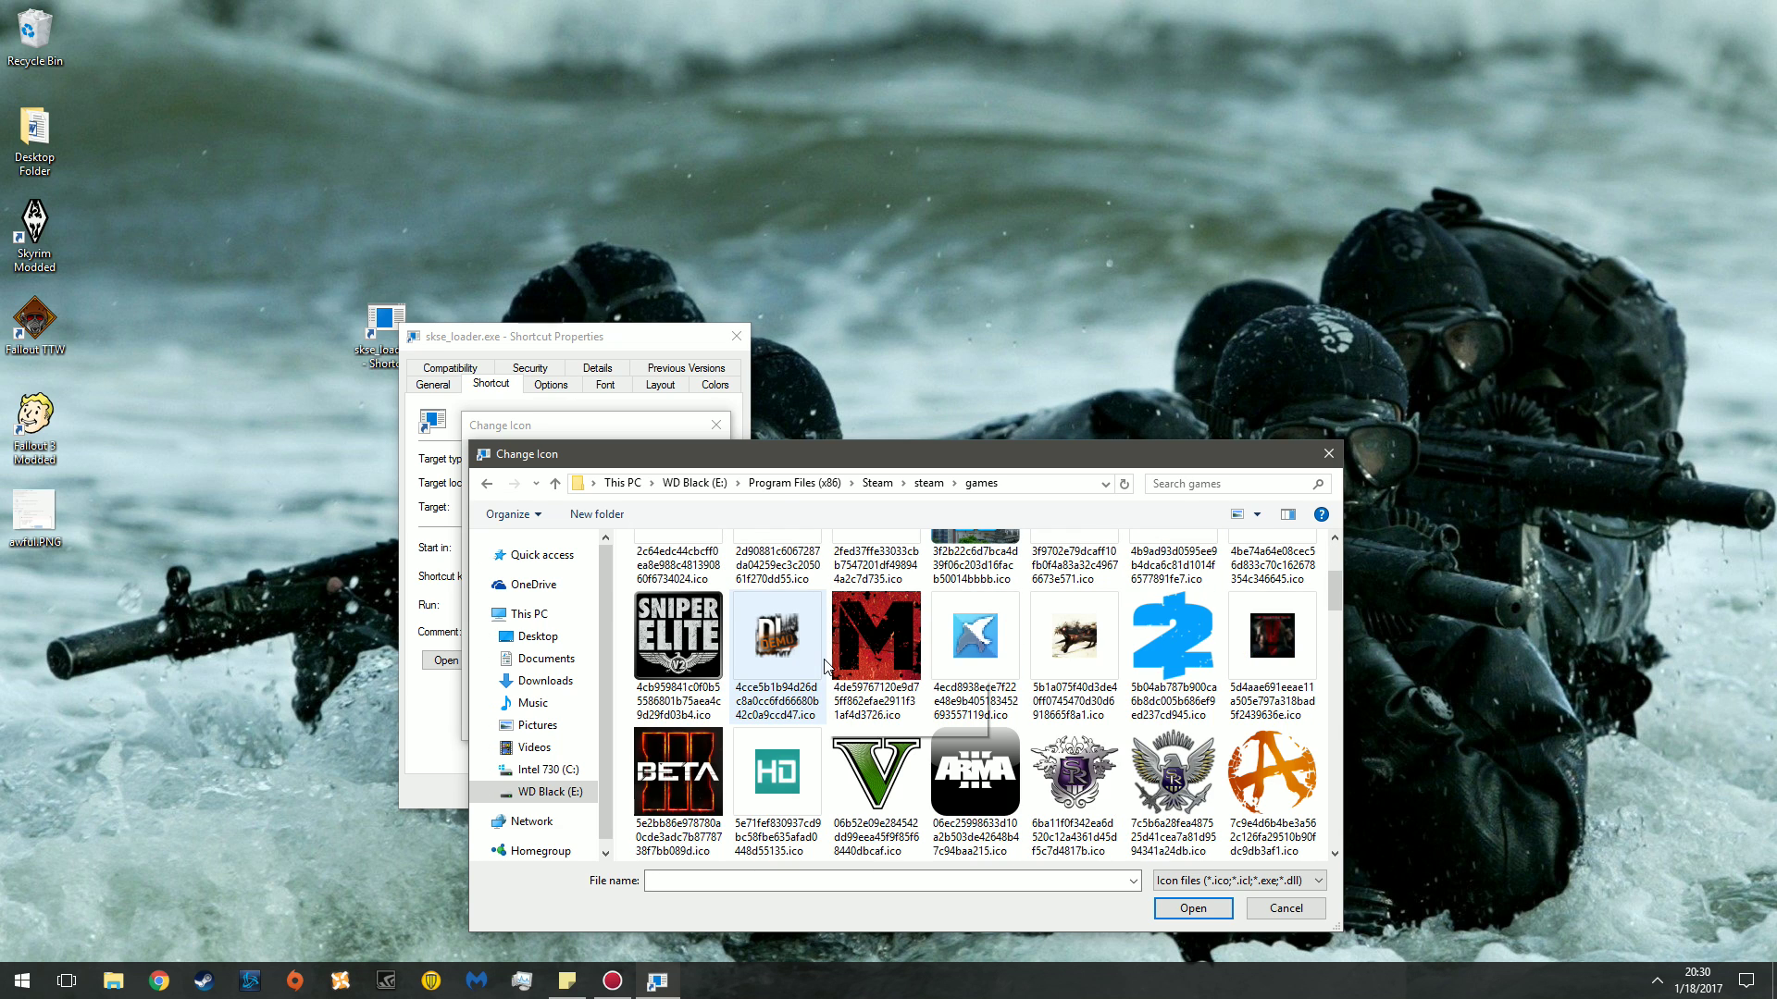
pyautogui.scroll(-1, 824, 663)
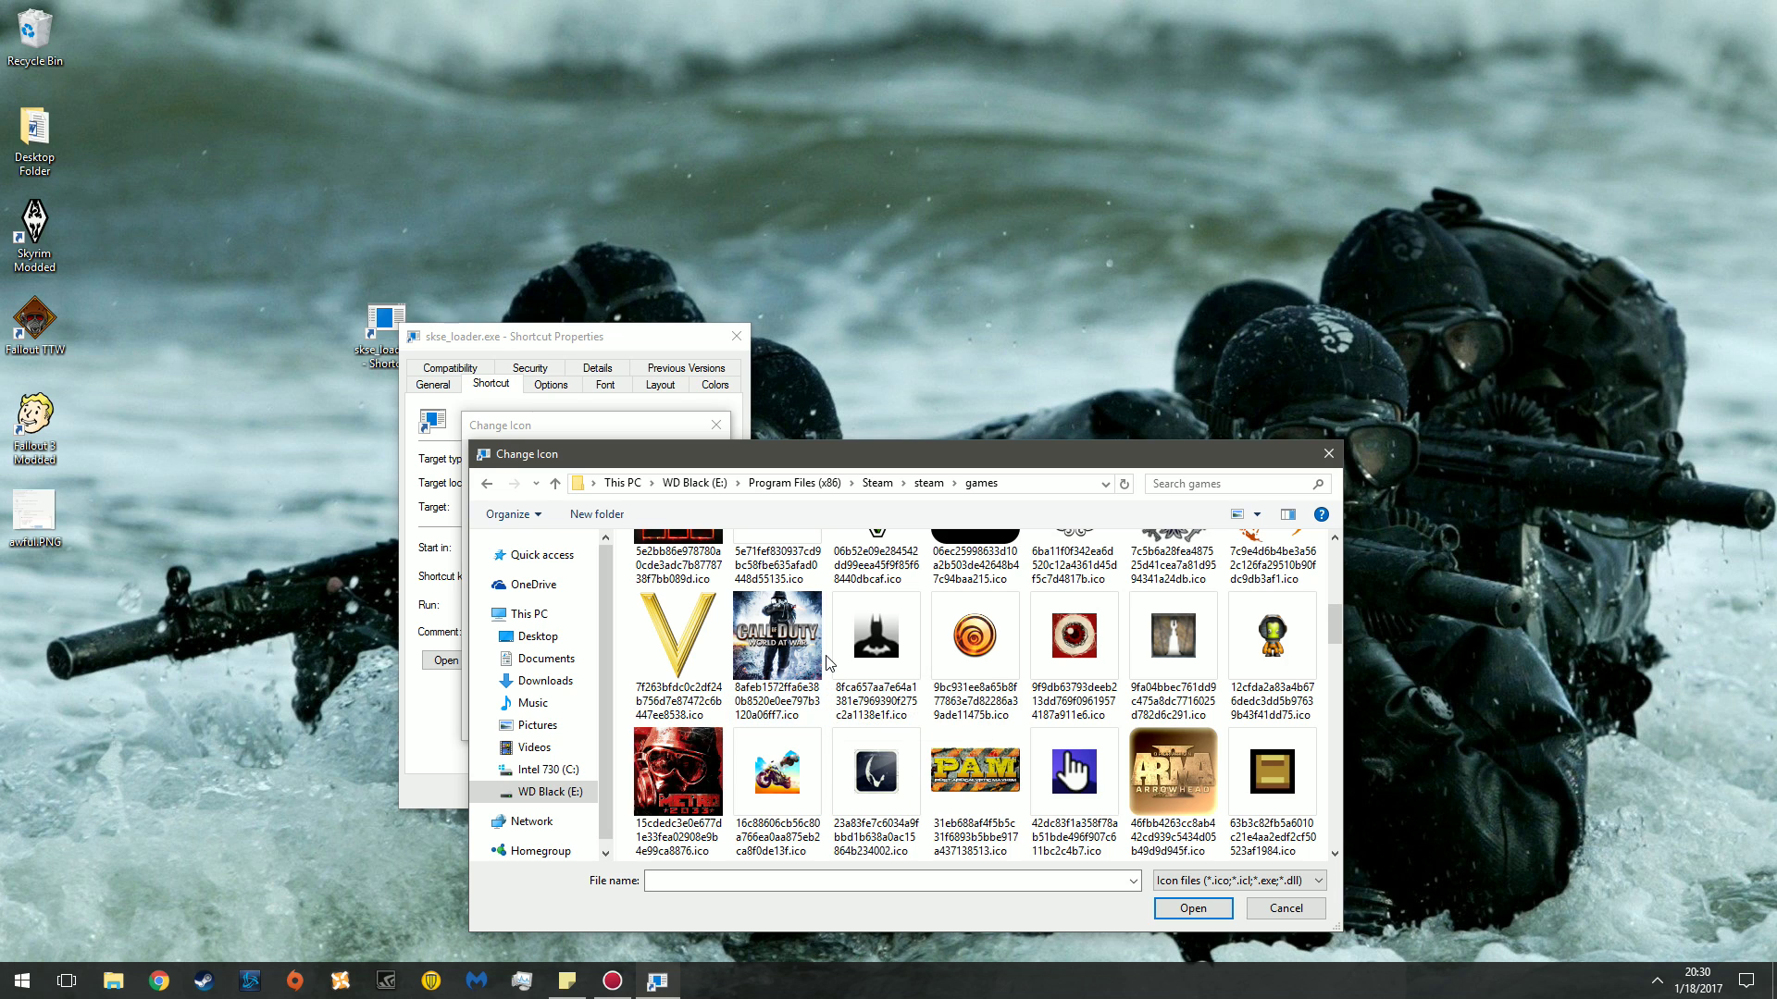
pyautogui.scroll(-2, 827, 663)
pyautogui.scroll(-1, 827, 662)
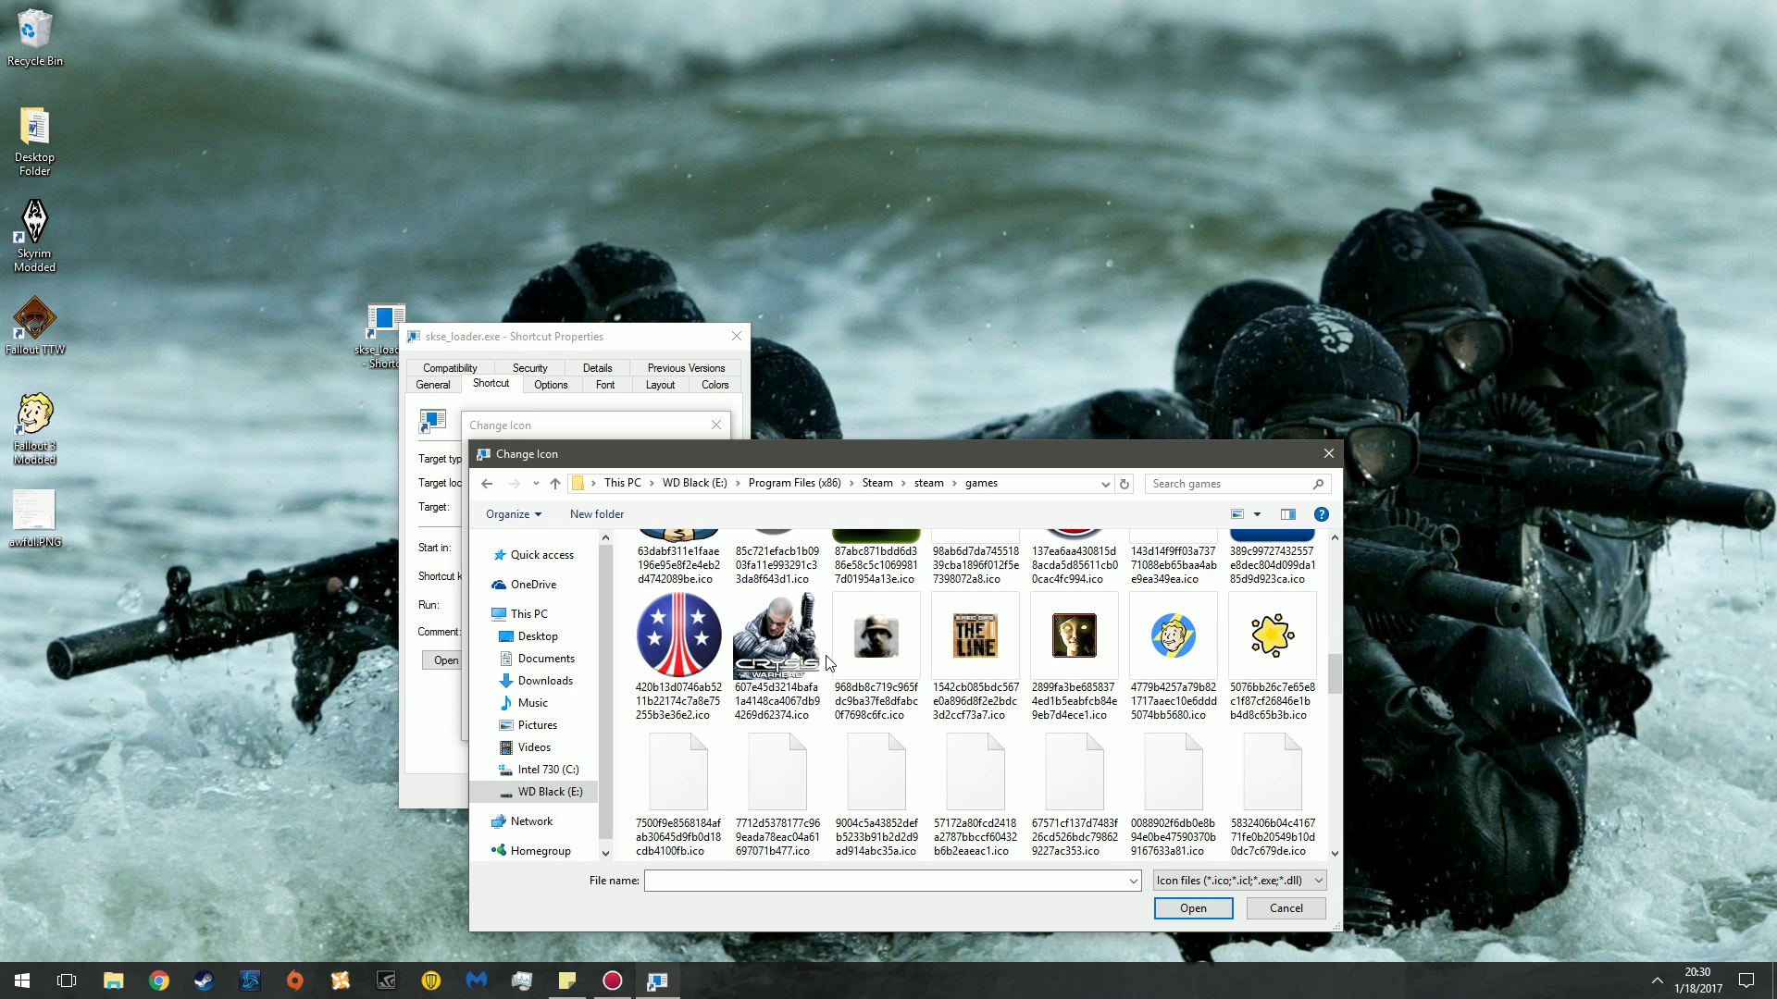
pyautogui.scroll(-2, 827, 662)
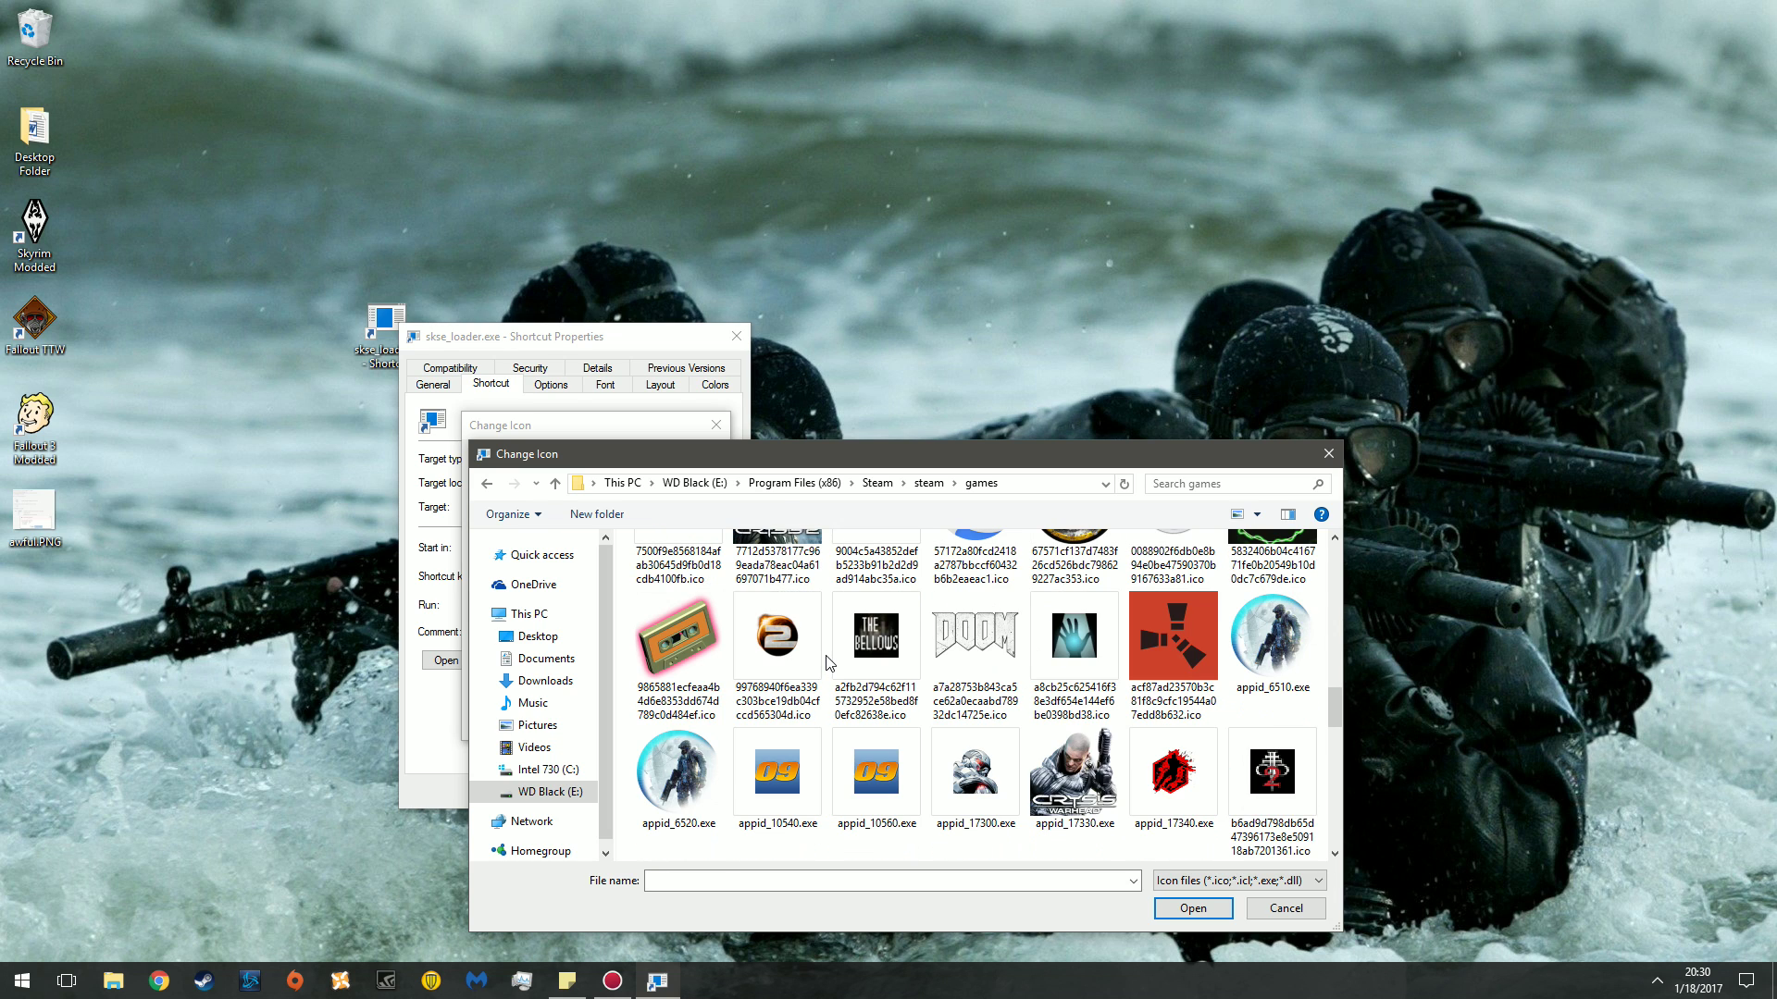
pyautogui.scroll(-3, 826, 663)
pyautogui.scroll(-2, 827, 663)
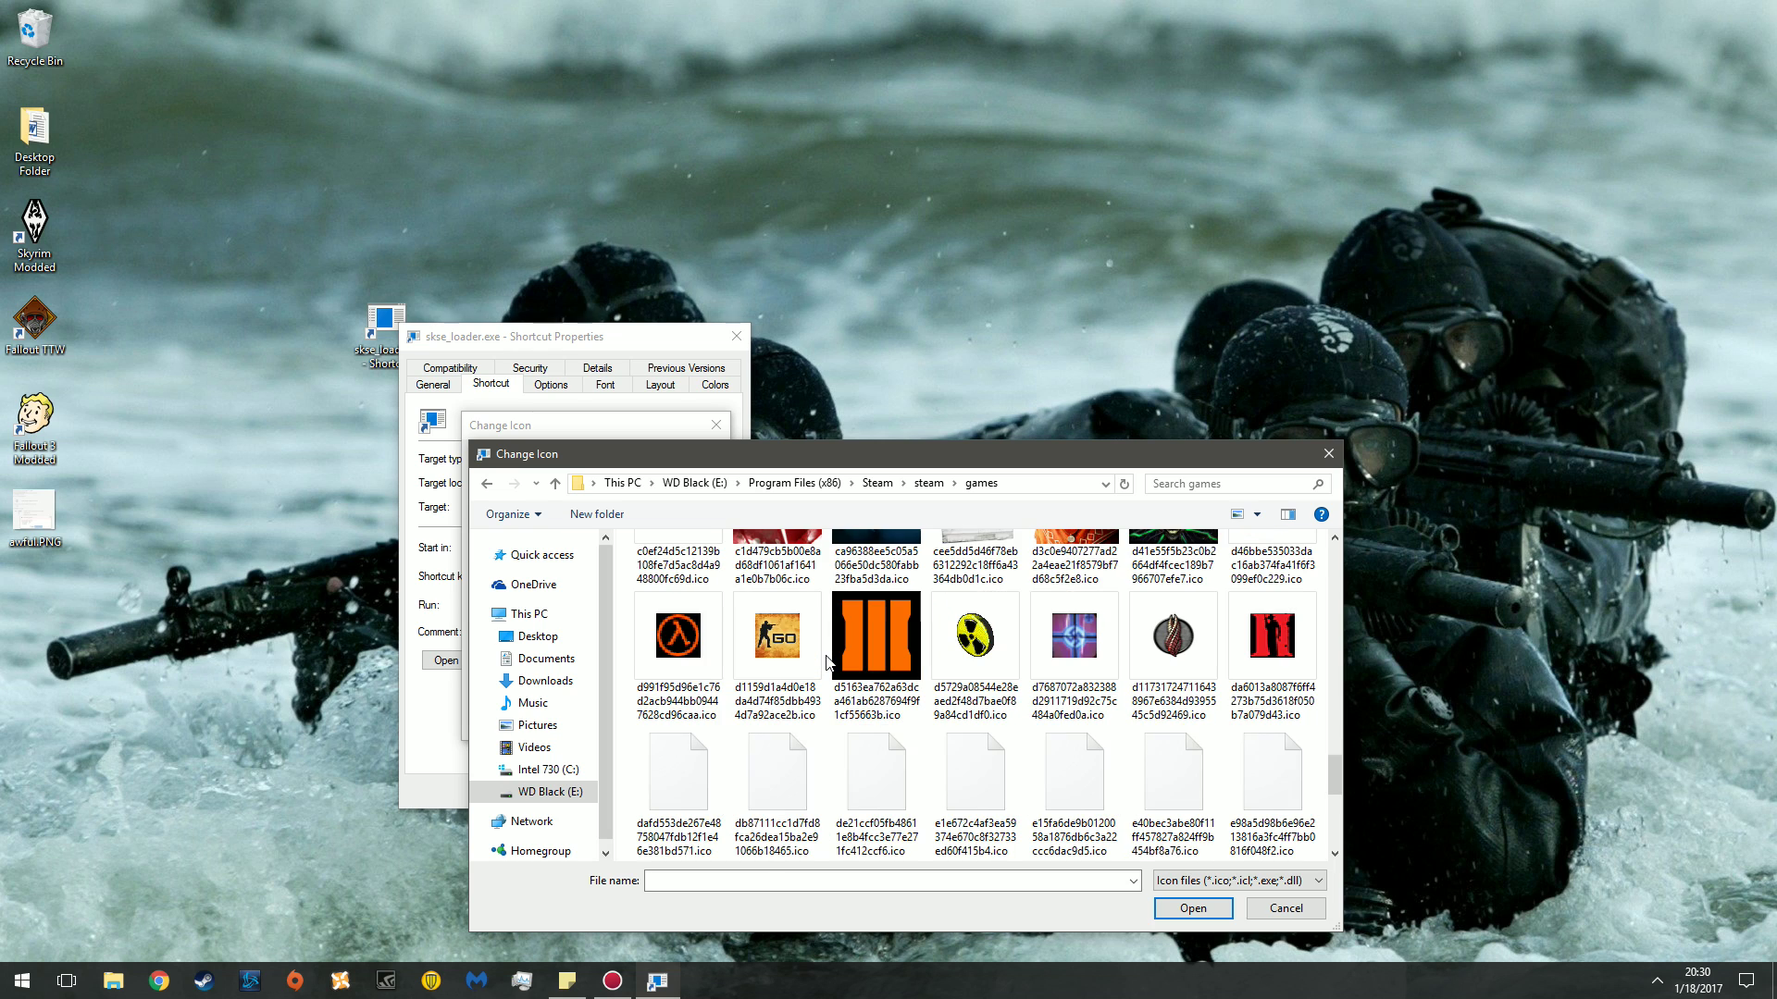
pyautogui.click(1041, 651)
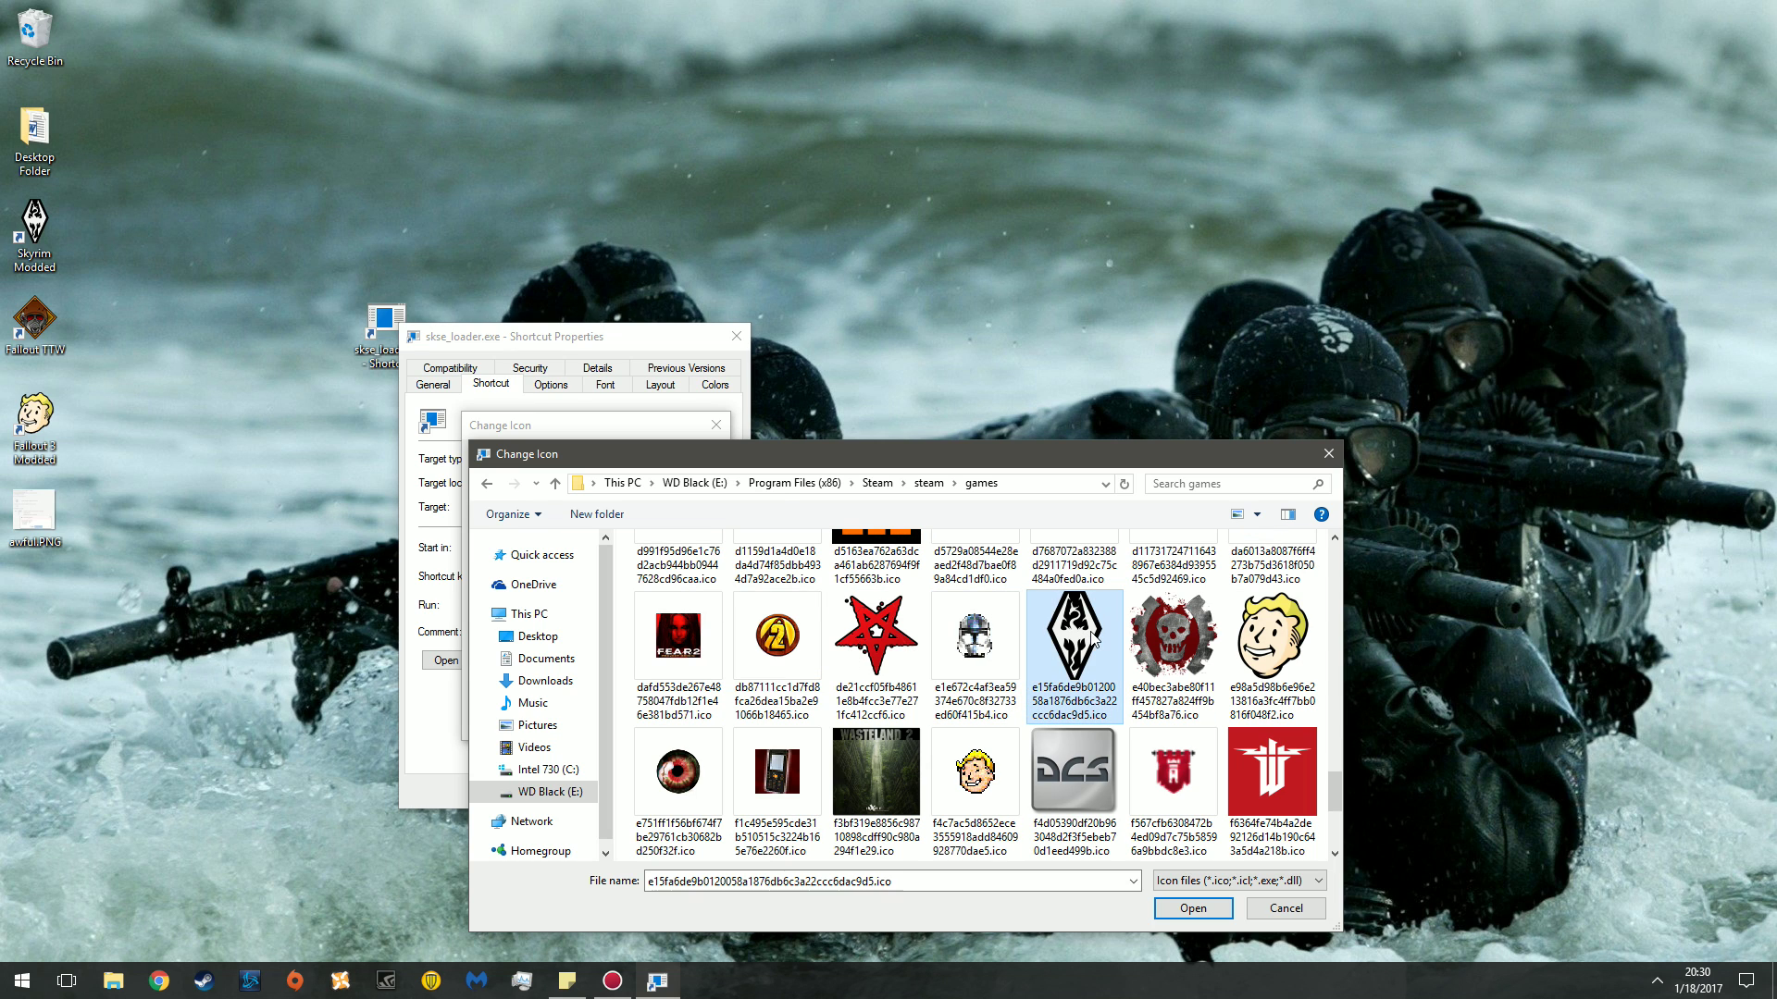
pyautogui.click(1192, 908)
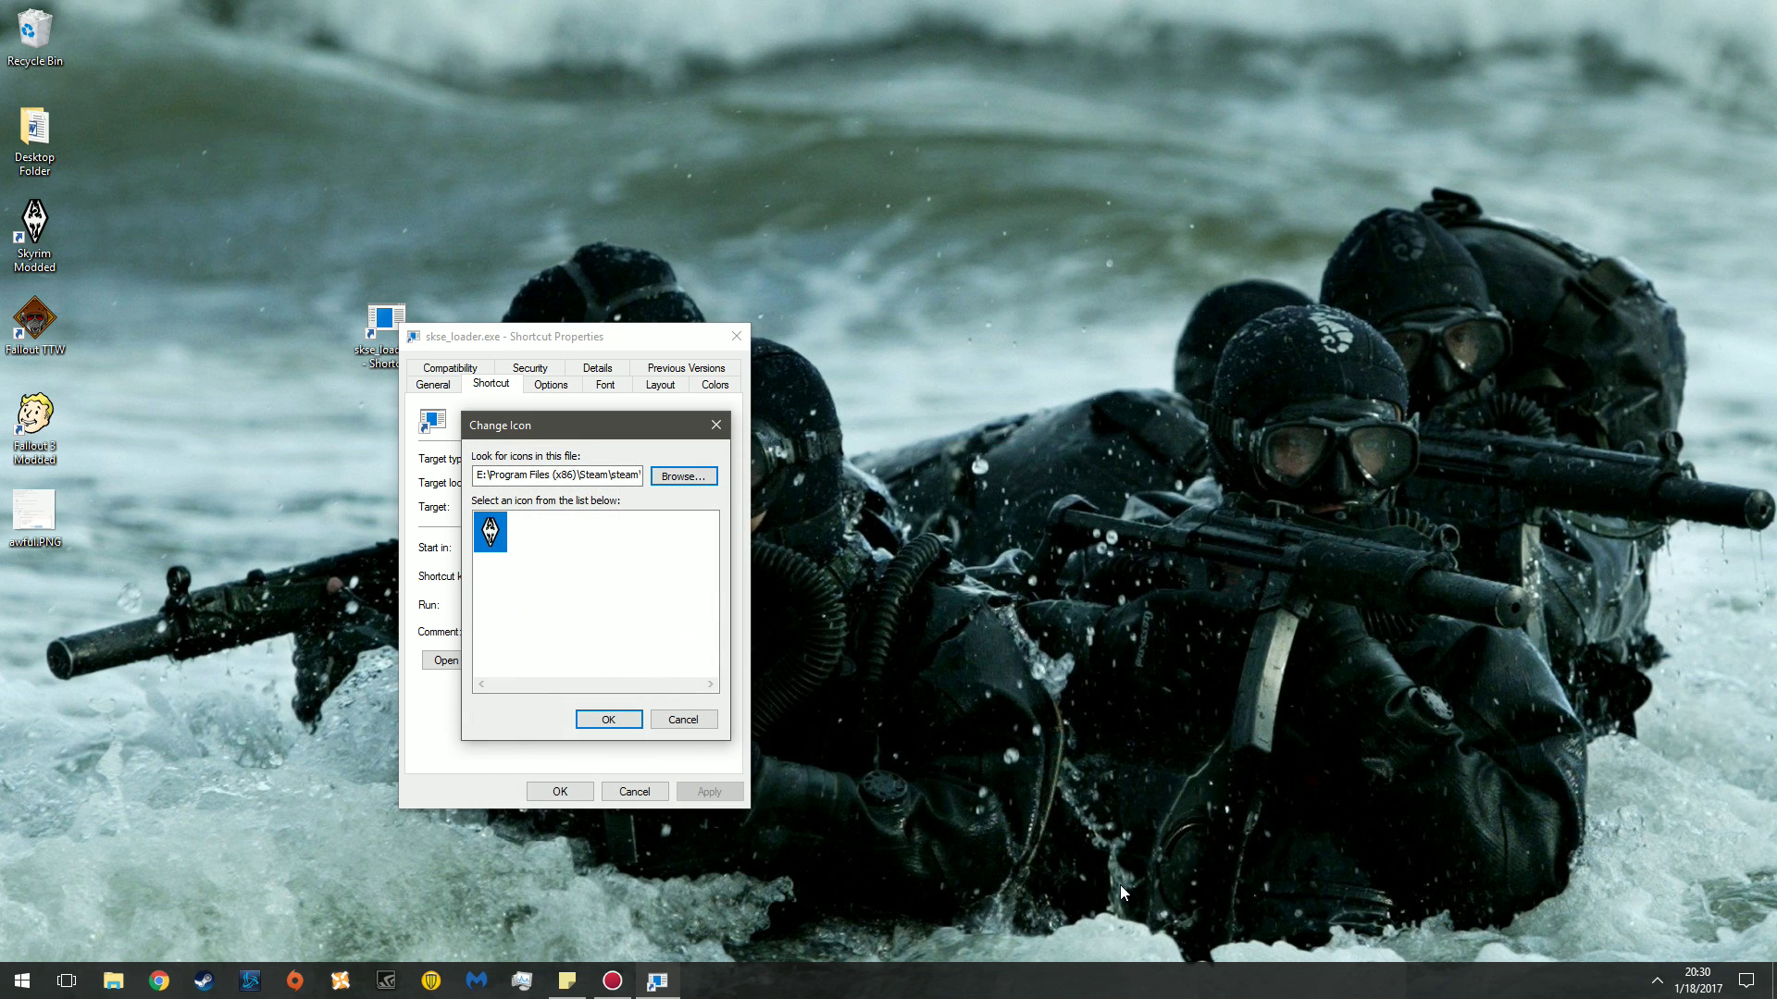
pyautogui.click(625, 721)
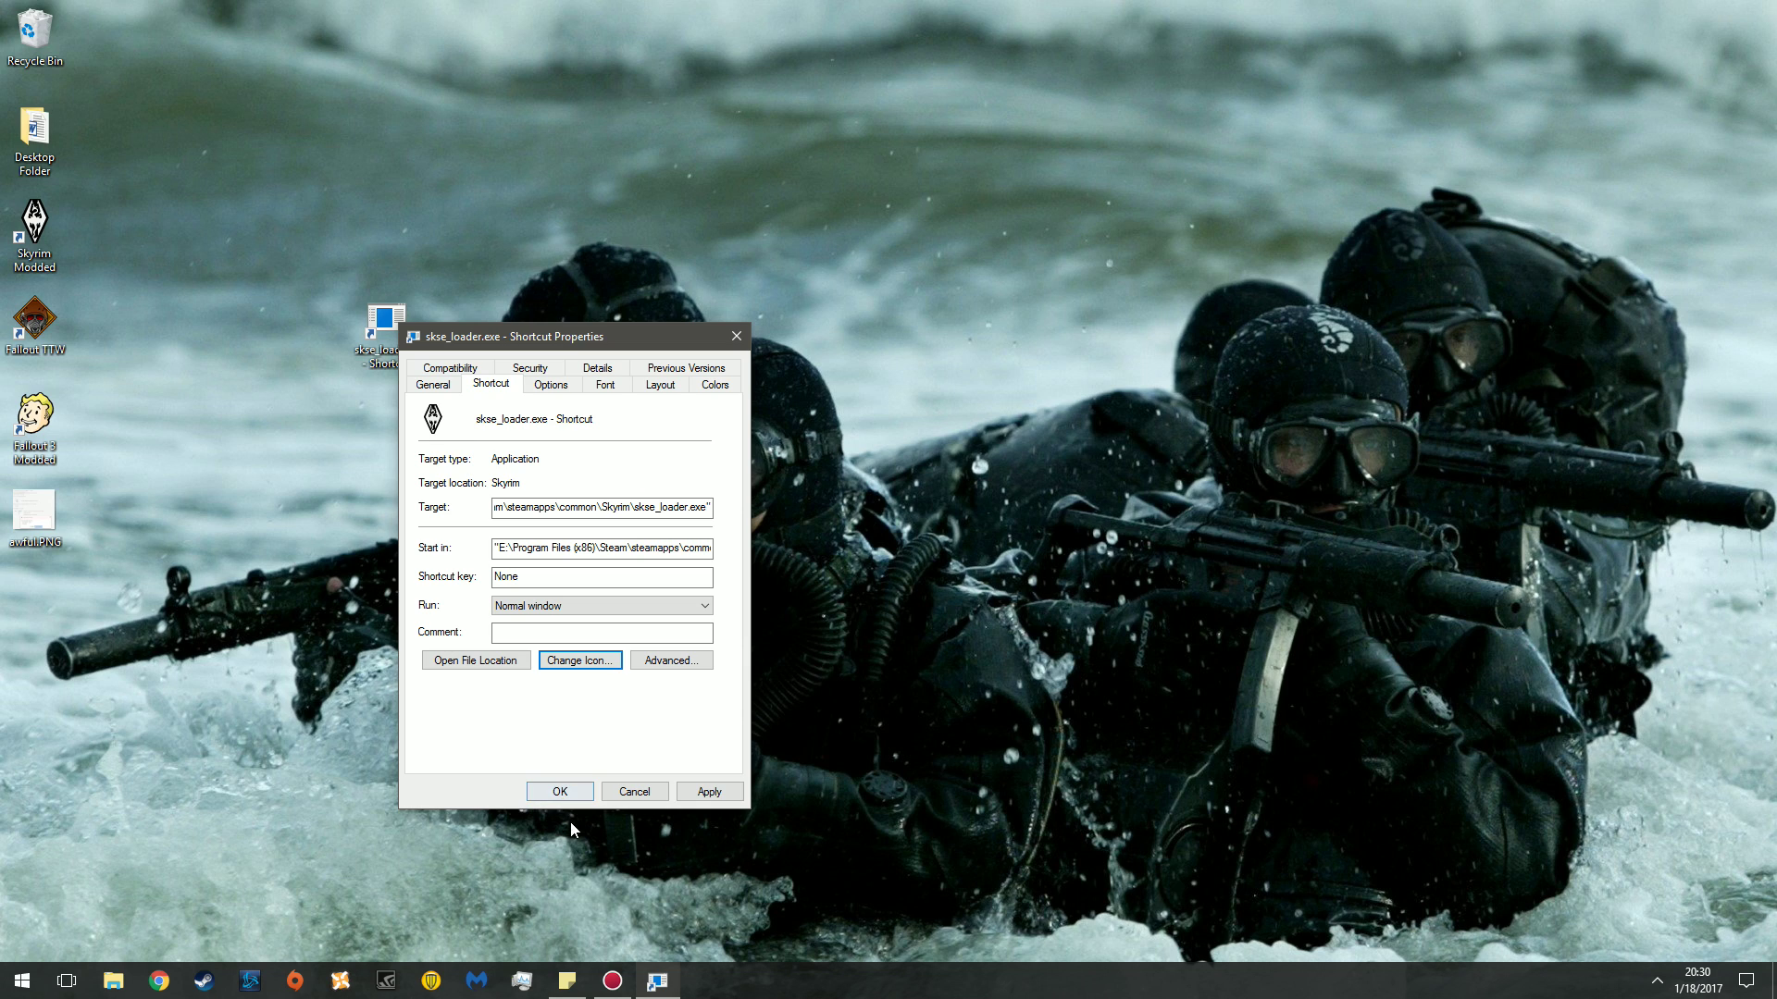
pyautogui.click(559, 794)
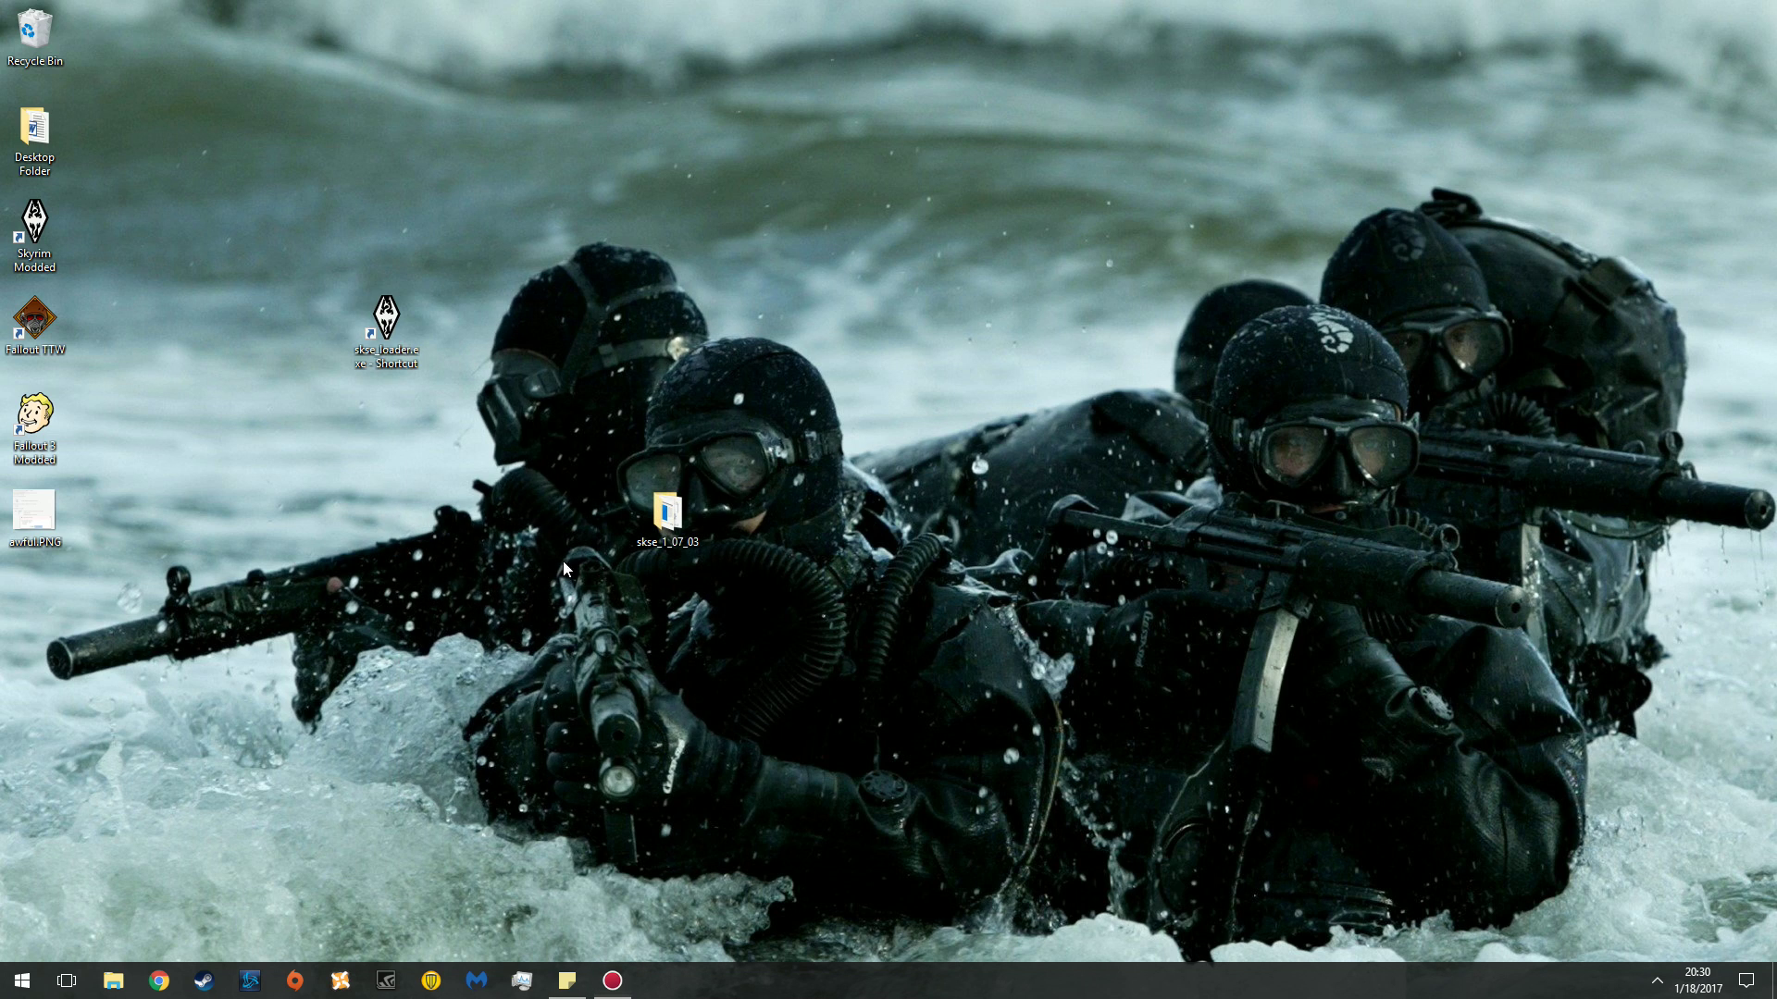
# Step: Delete the skse_1_07_03 desktop folder and rename the skse_loader shortcut to 'Ayy'
pyautogui.moveTo(599, 559); pyautogui.dragTo(766, 530)
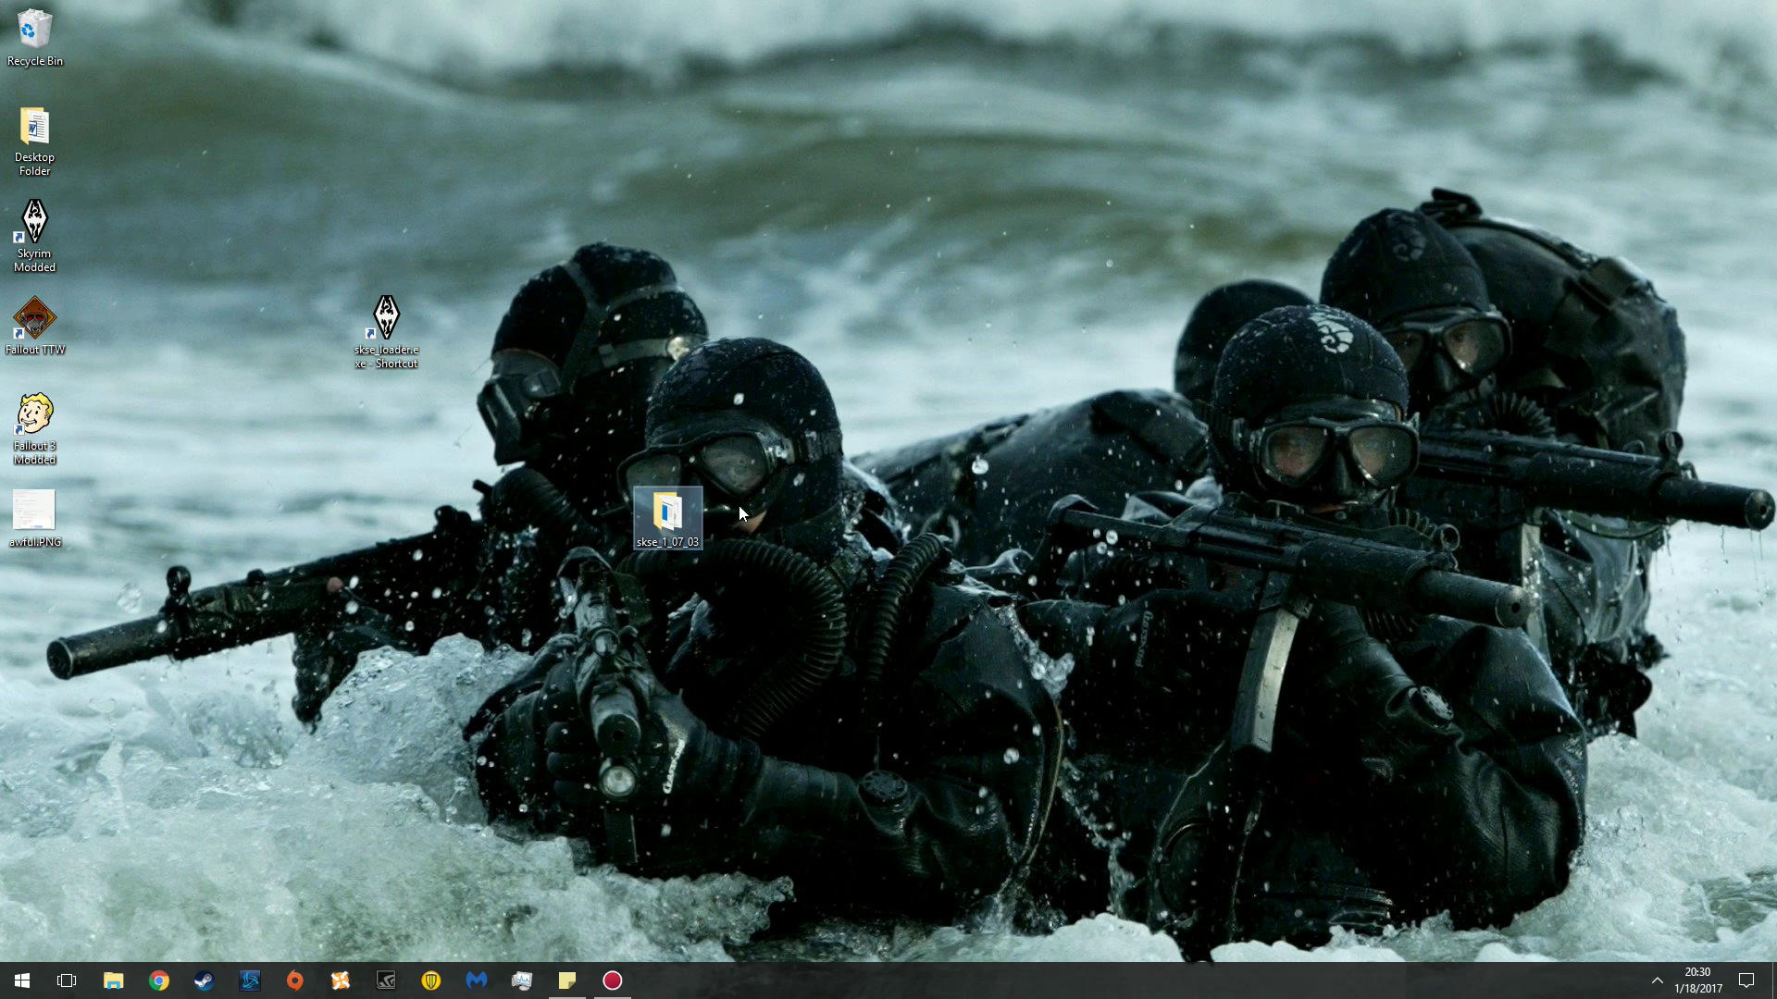
pyautogui.press('Delete')
pyautogui.click(385, 356)
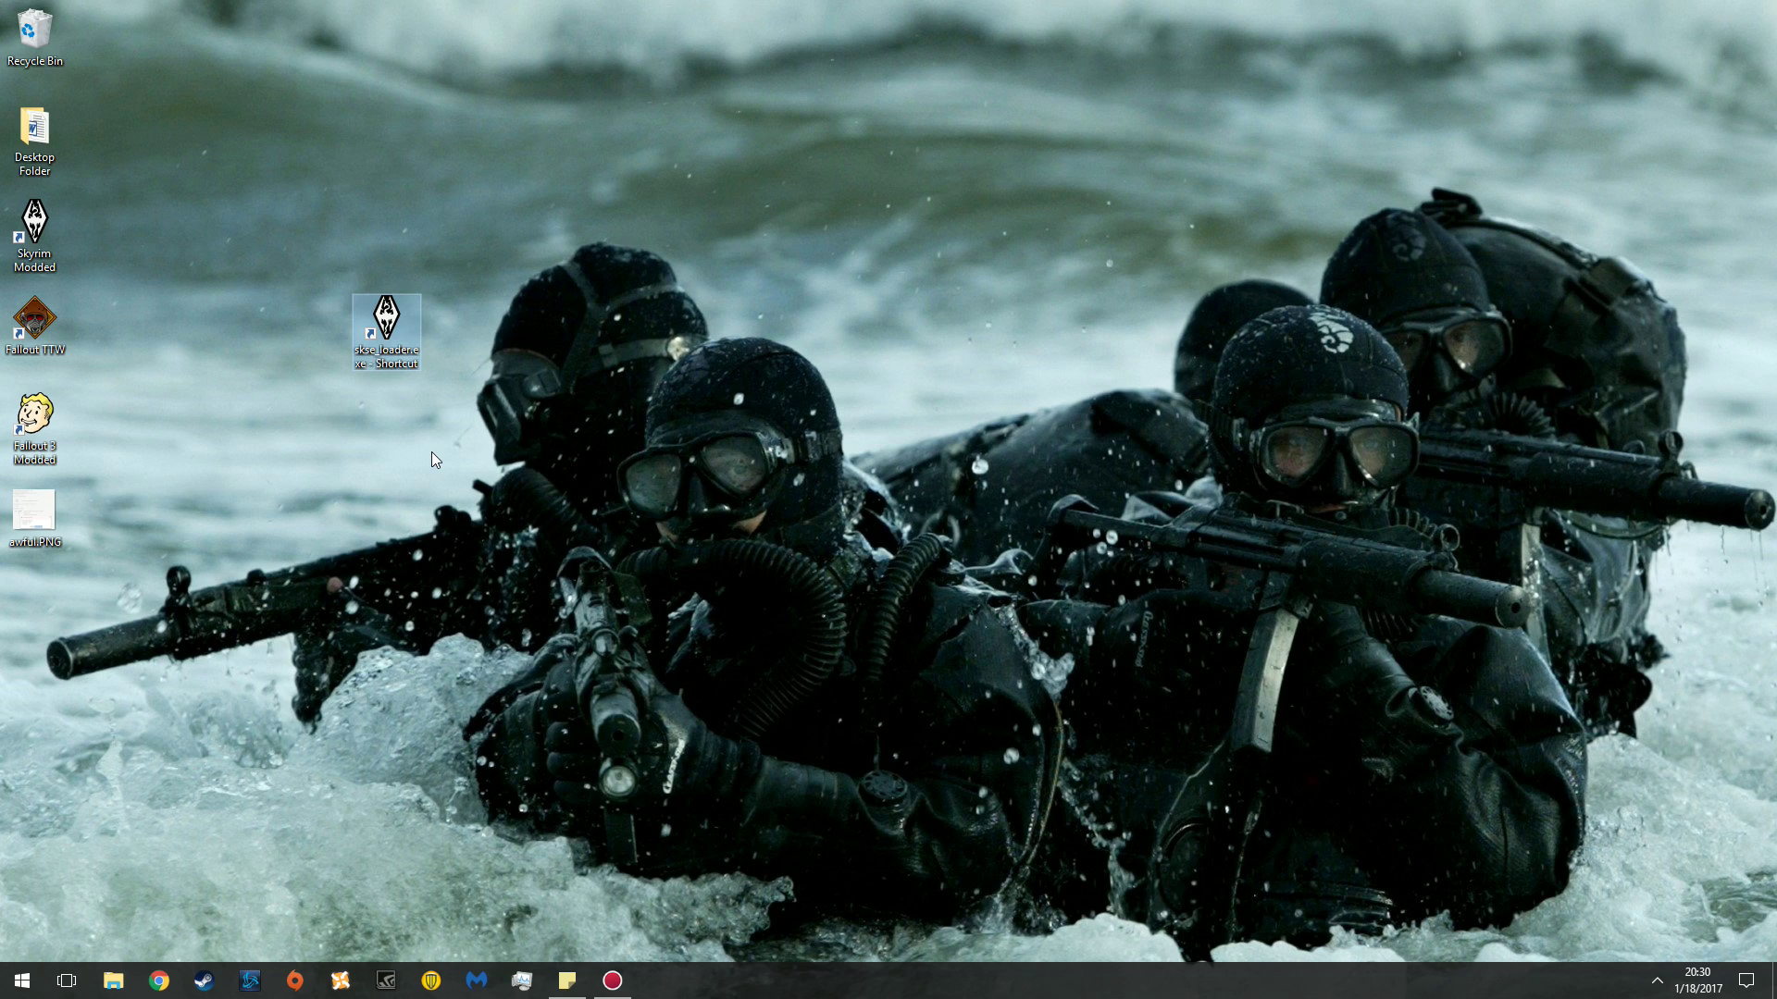
pyautogui.press('F2')
pyautogui.write('Ayy')
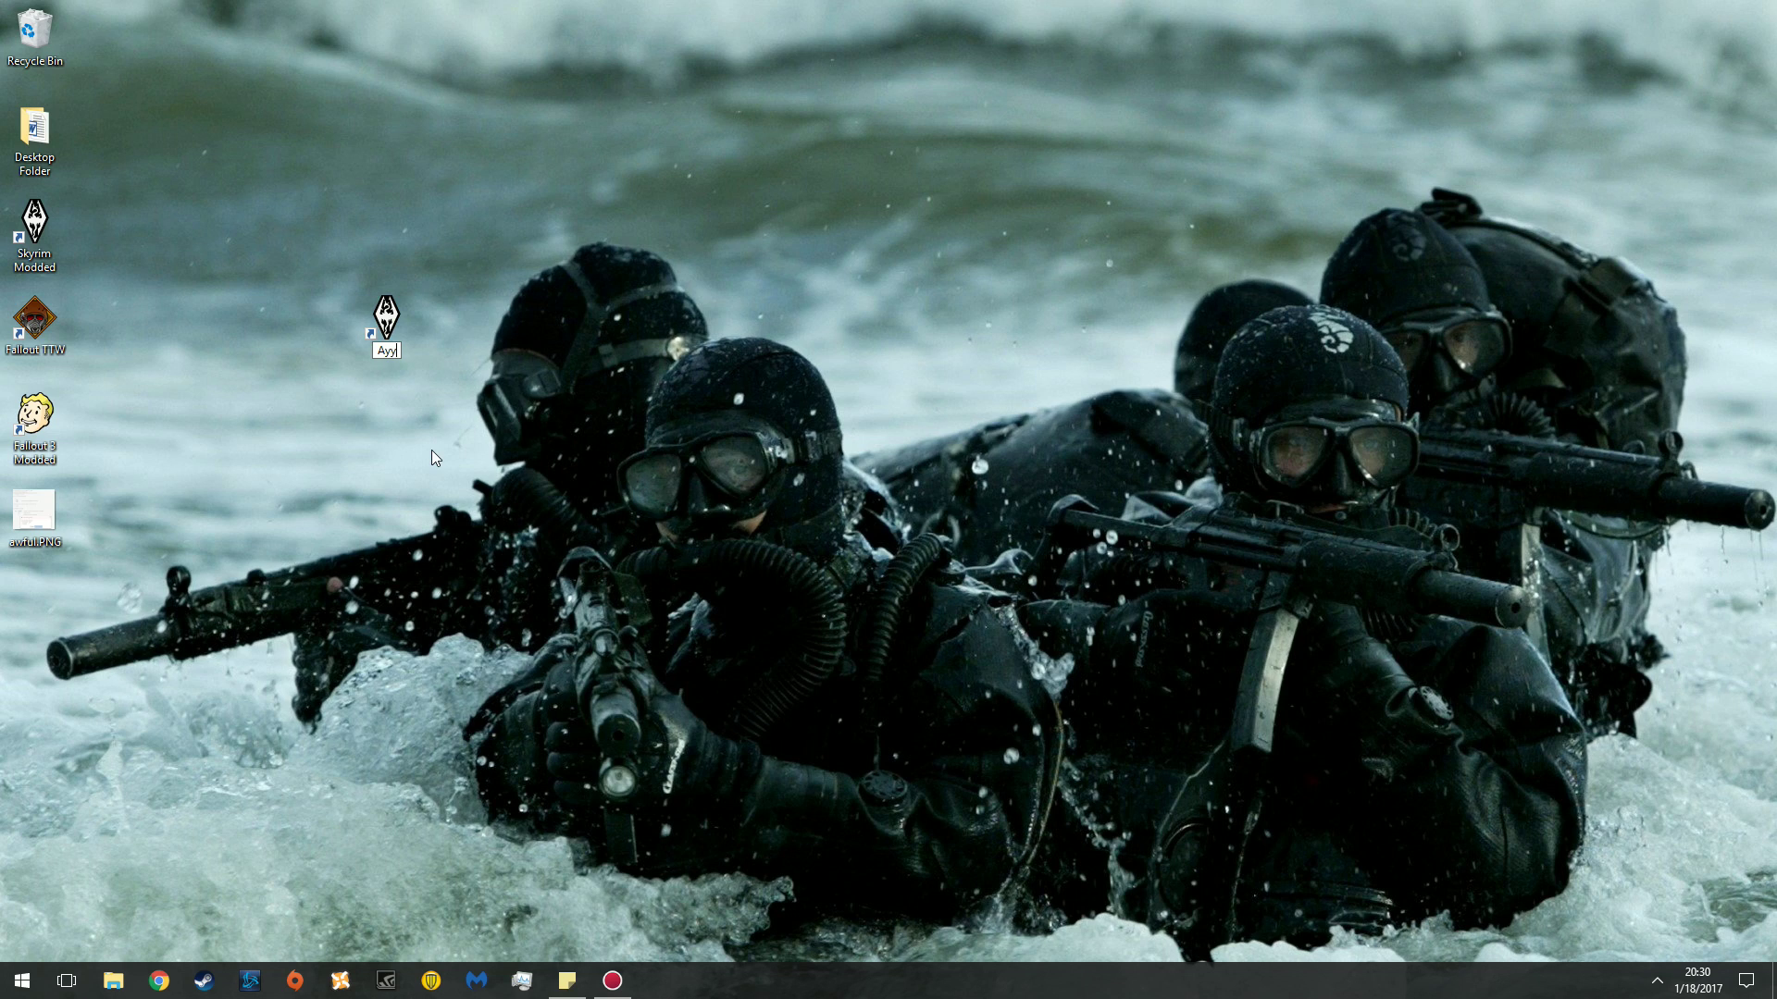
pyautogui.press('Return')
pyautogui.click(433, 440)
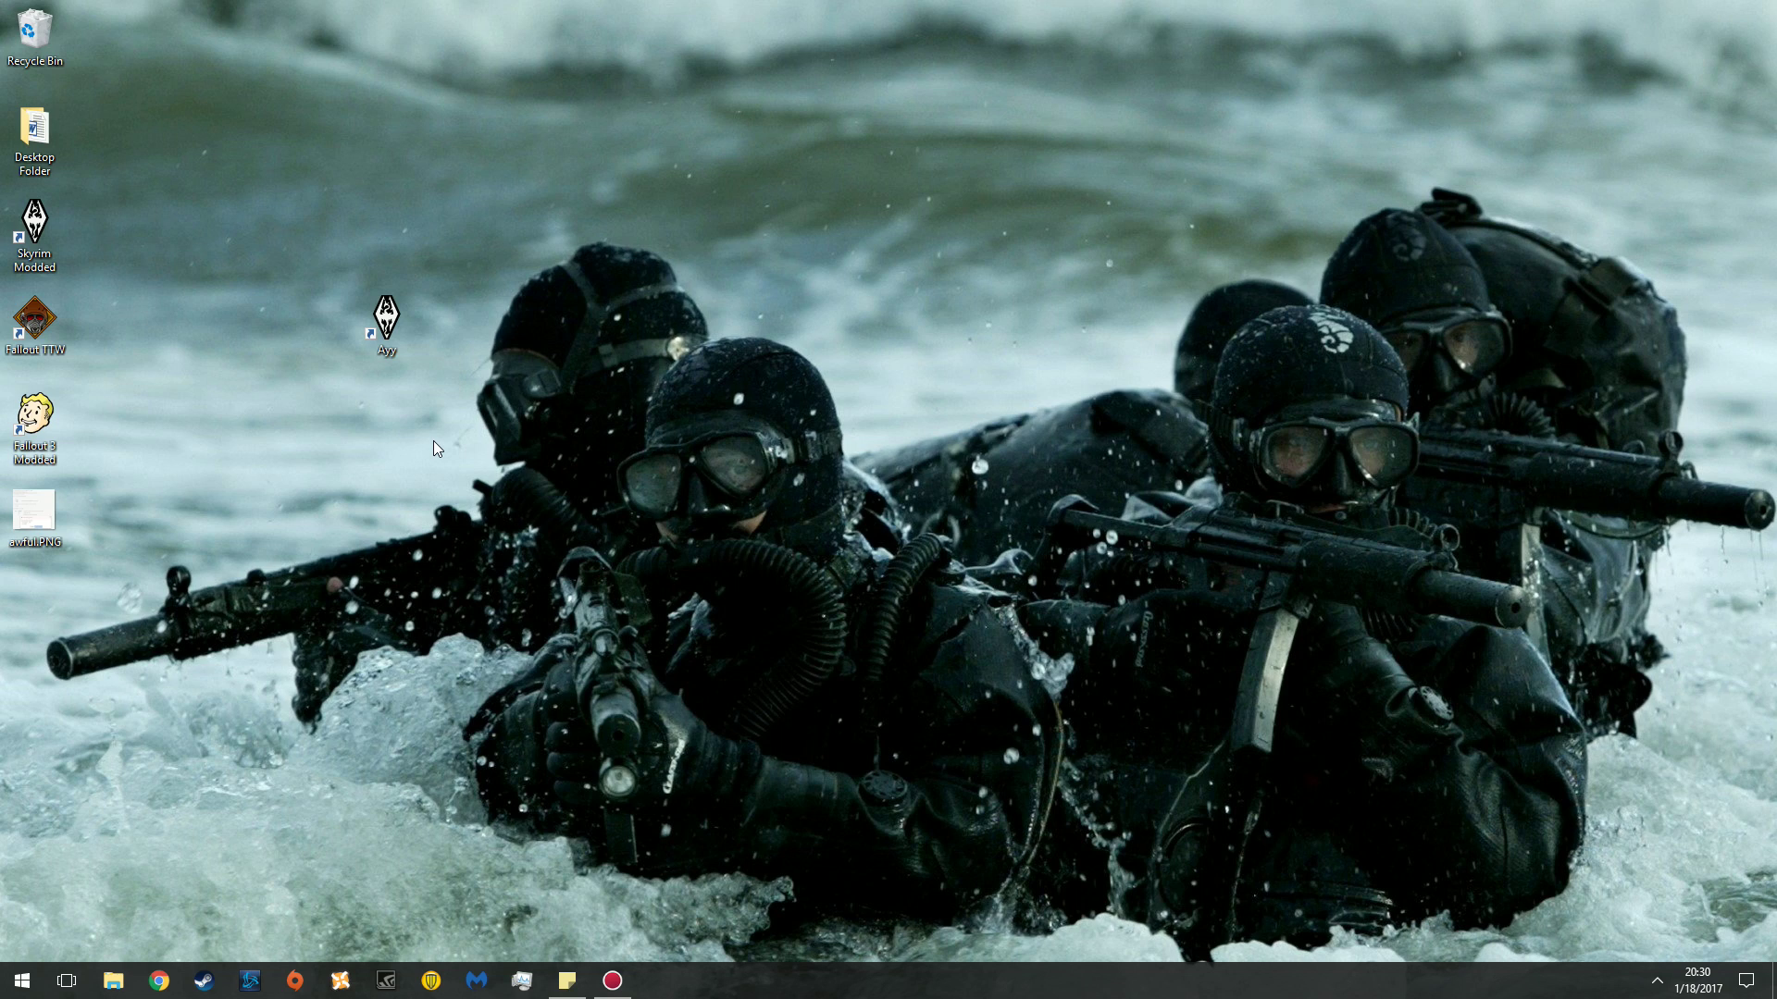